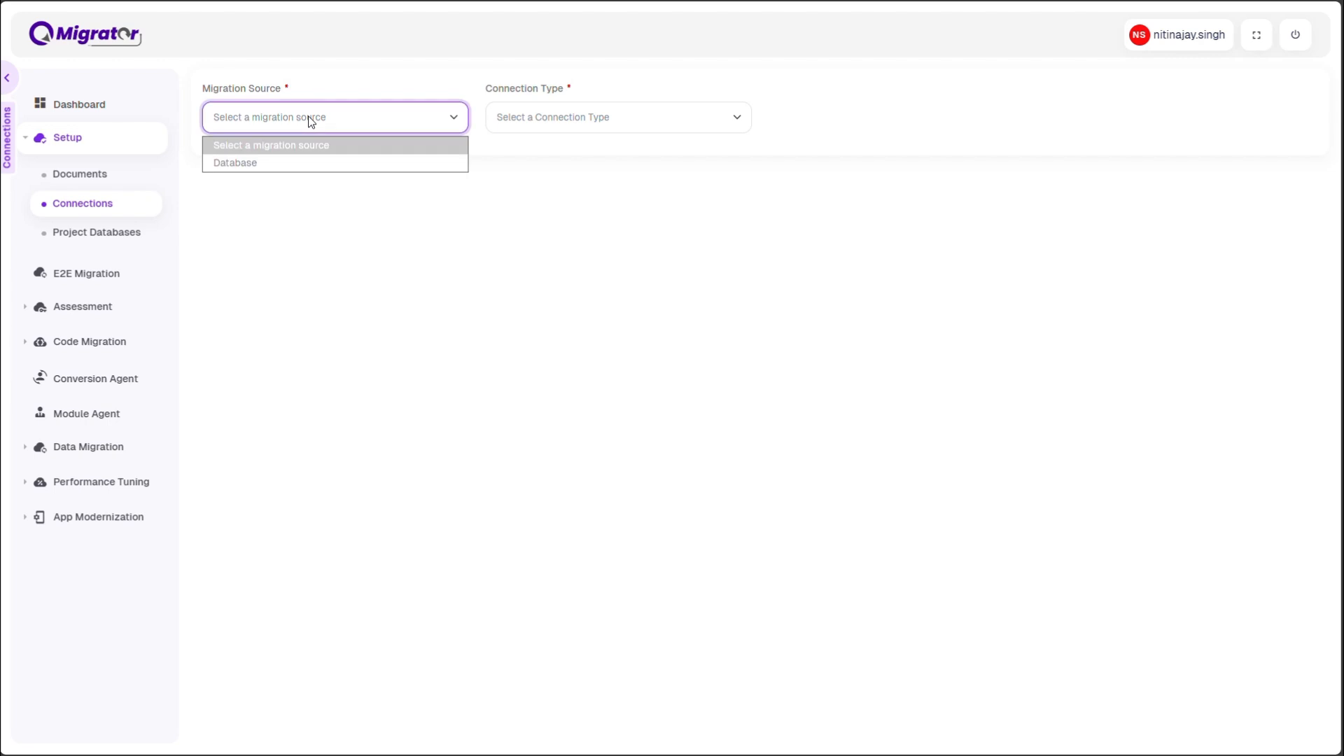
List the Database migration connections of type Source, followed by those of type Target
click(280, 163)
click(543, 117)
click(531, 160)
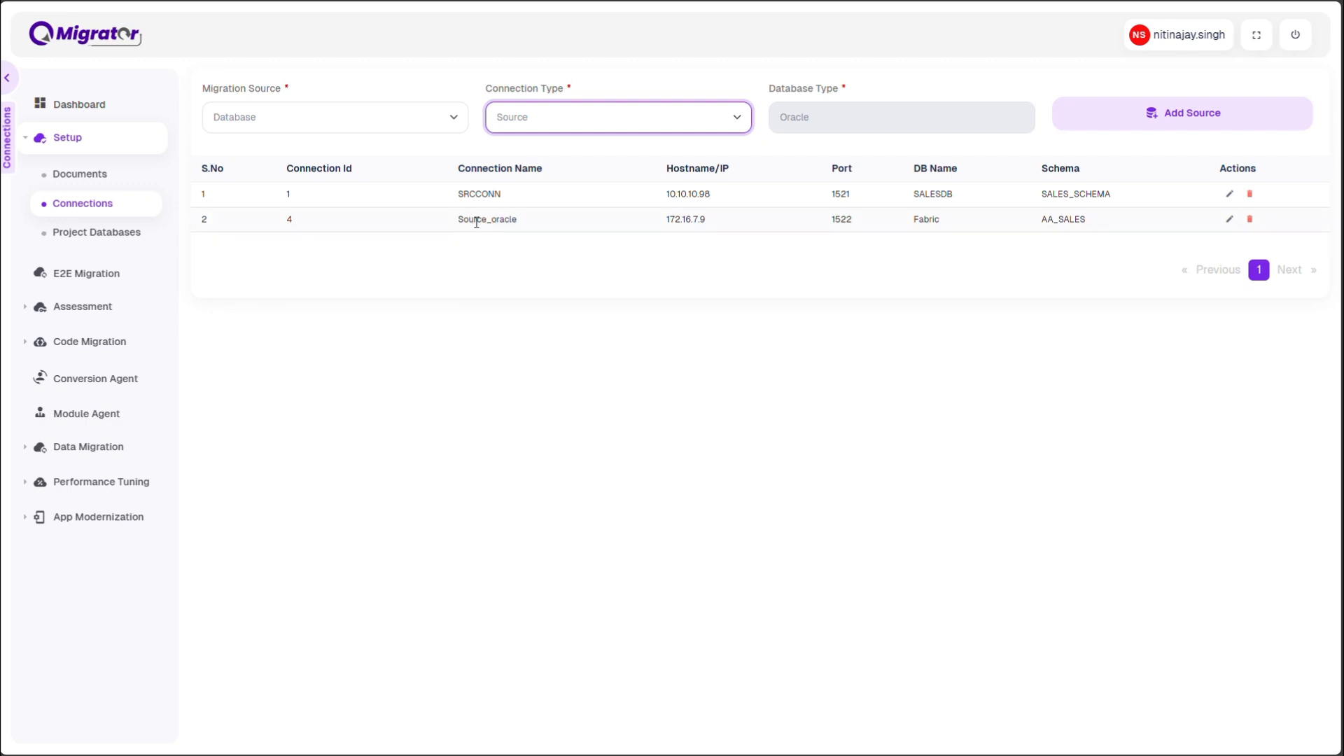
click(565, 110)
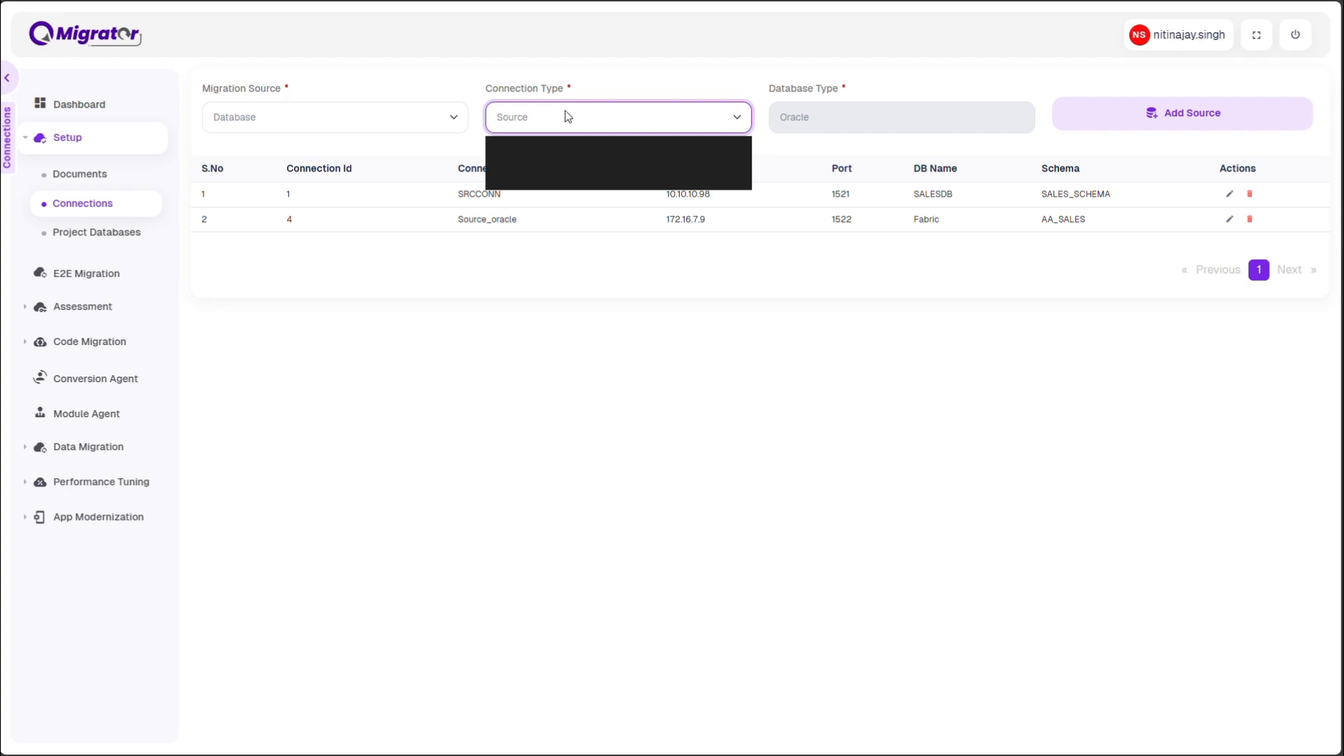
click(546, 167)
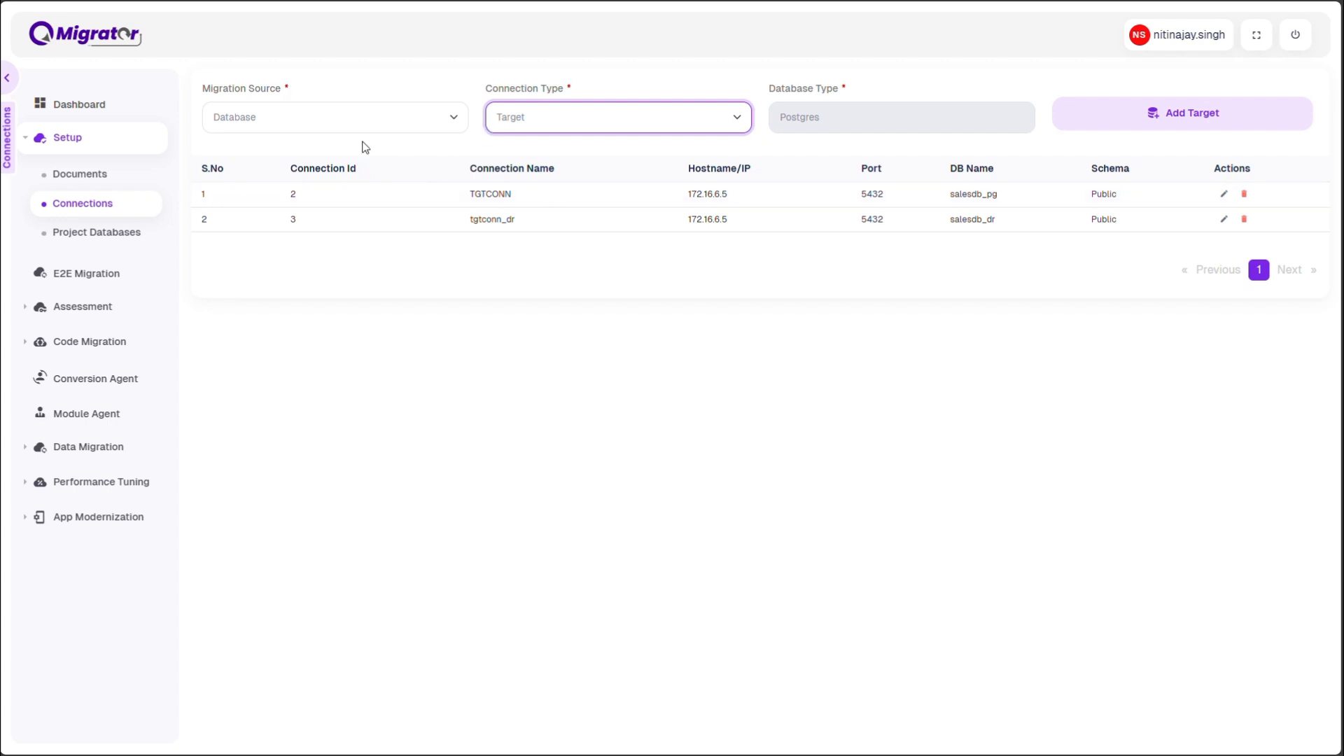
Begin an E2E migration setup with source connection Source_oracle and source schema AA_SALES
click(86, 273)
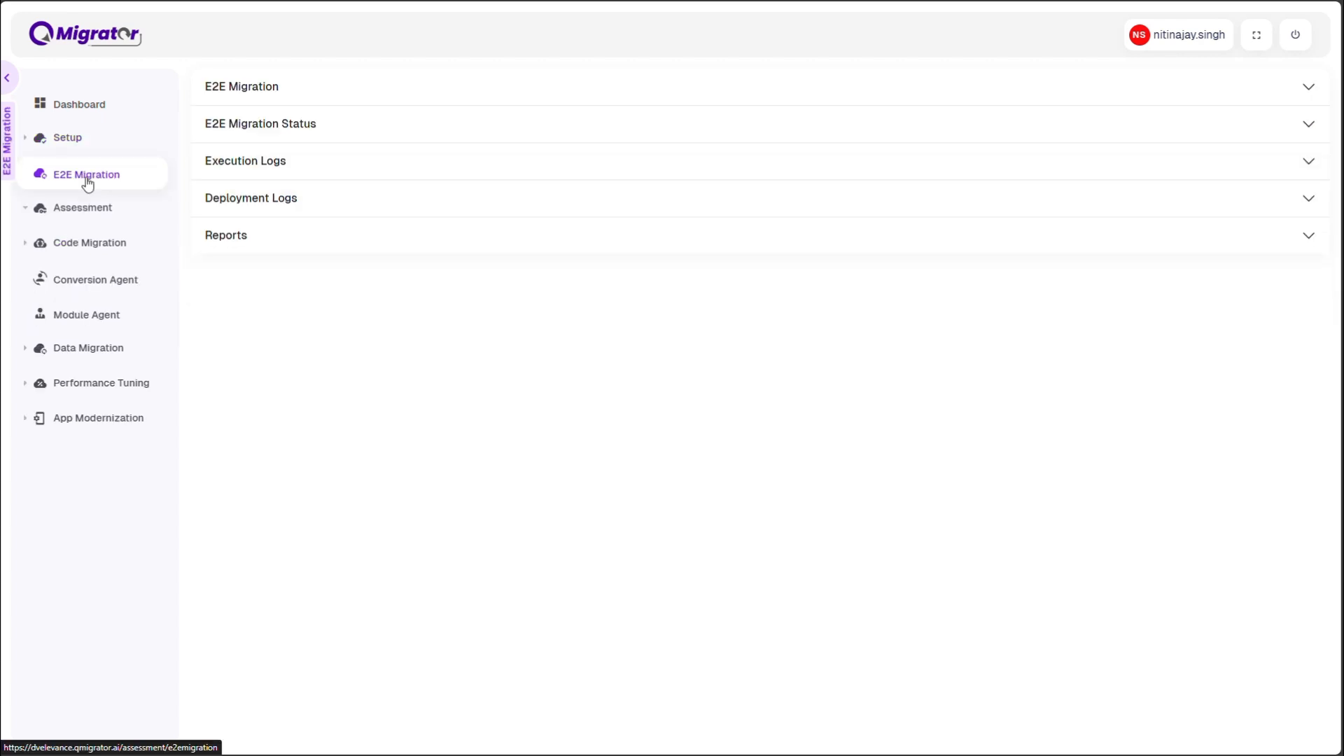
click(244, 98)
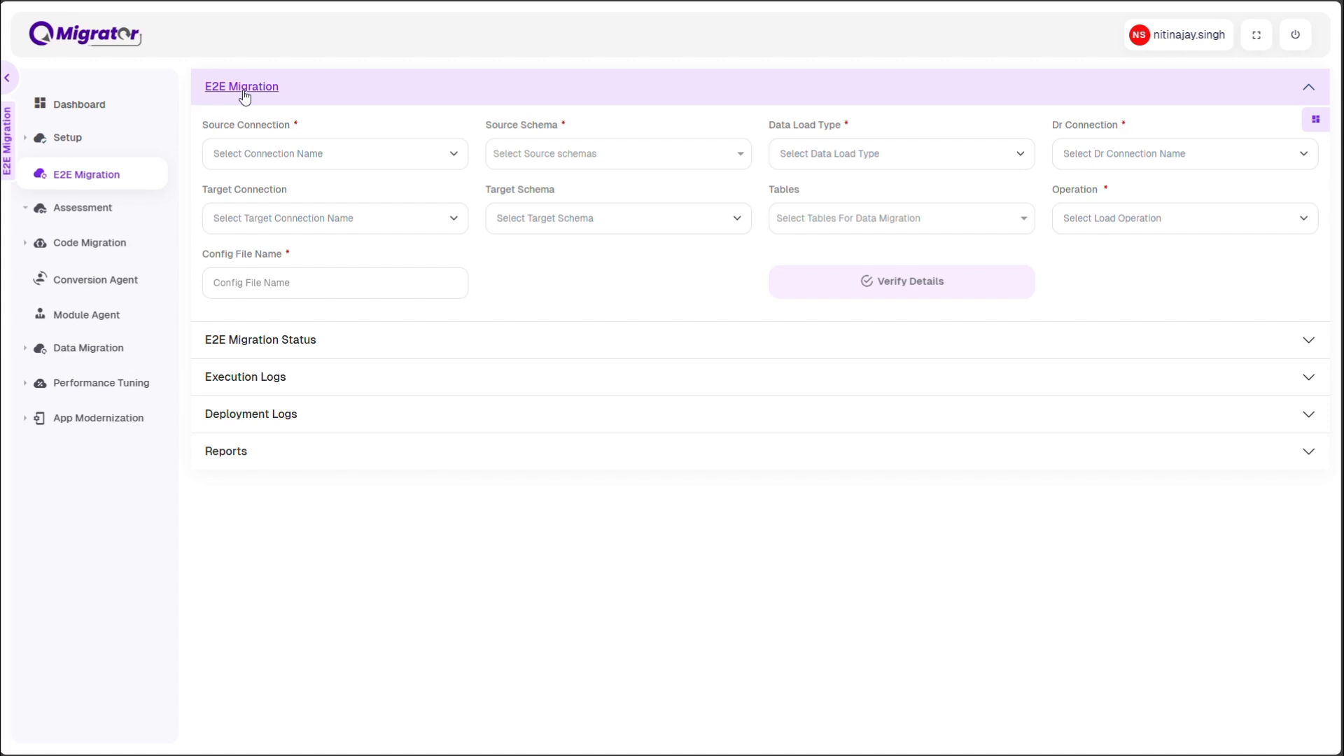
click(290, 156)
click(270, 217)
click(540, 152)
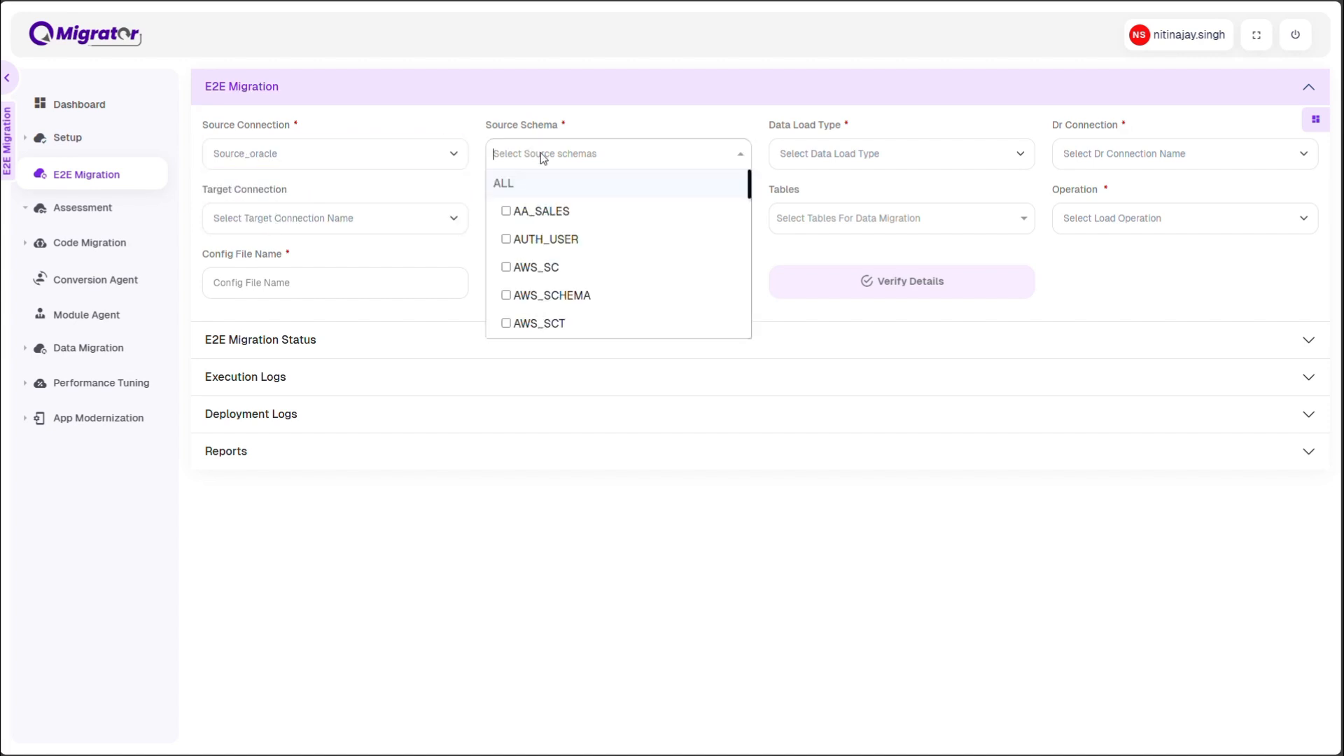
click(526, 211)
Set the migration's data load type to Database and its DR connection to tgtconn_dr
click(826, 155)
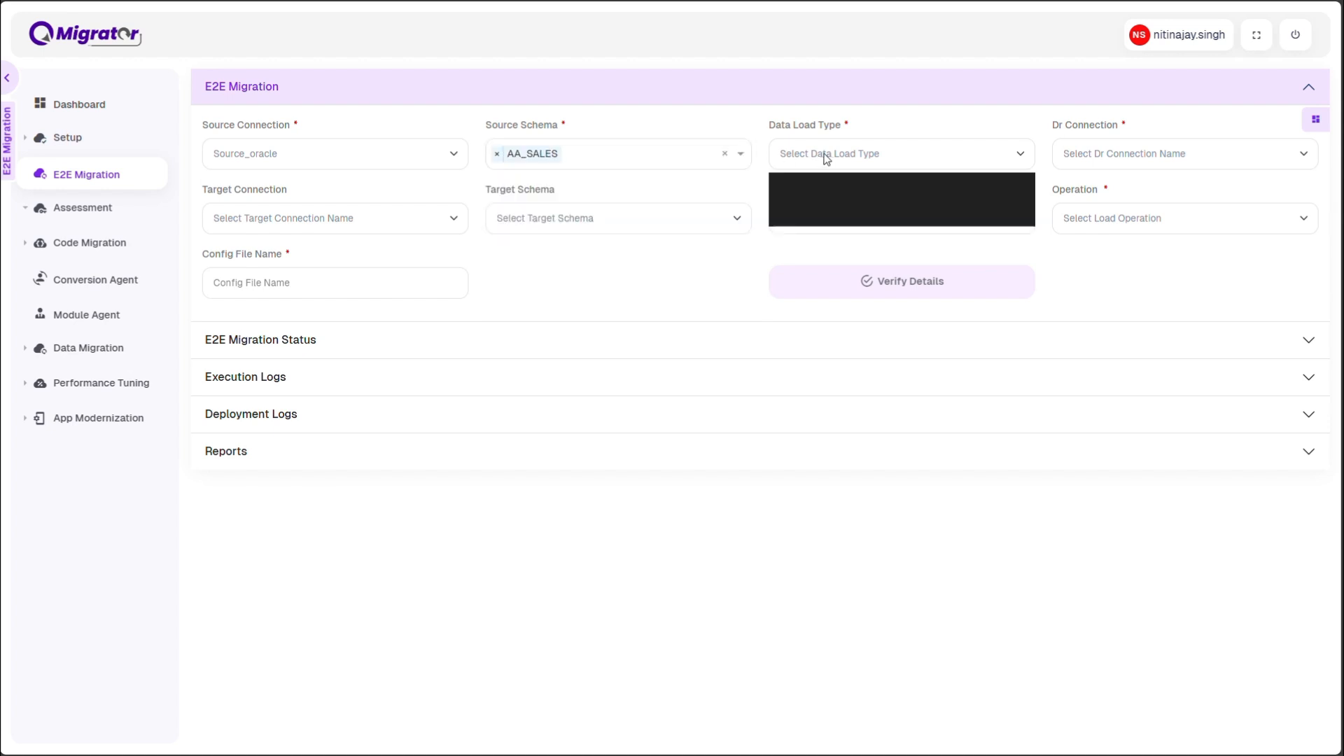
click(810, 200)
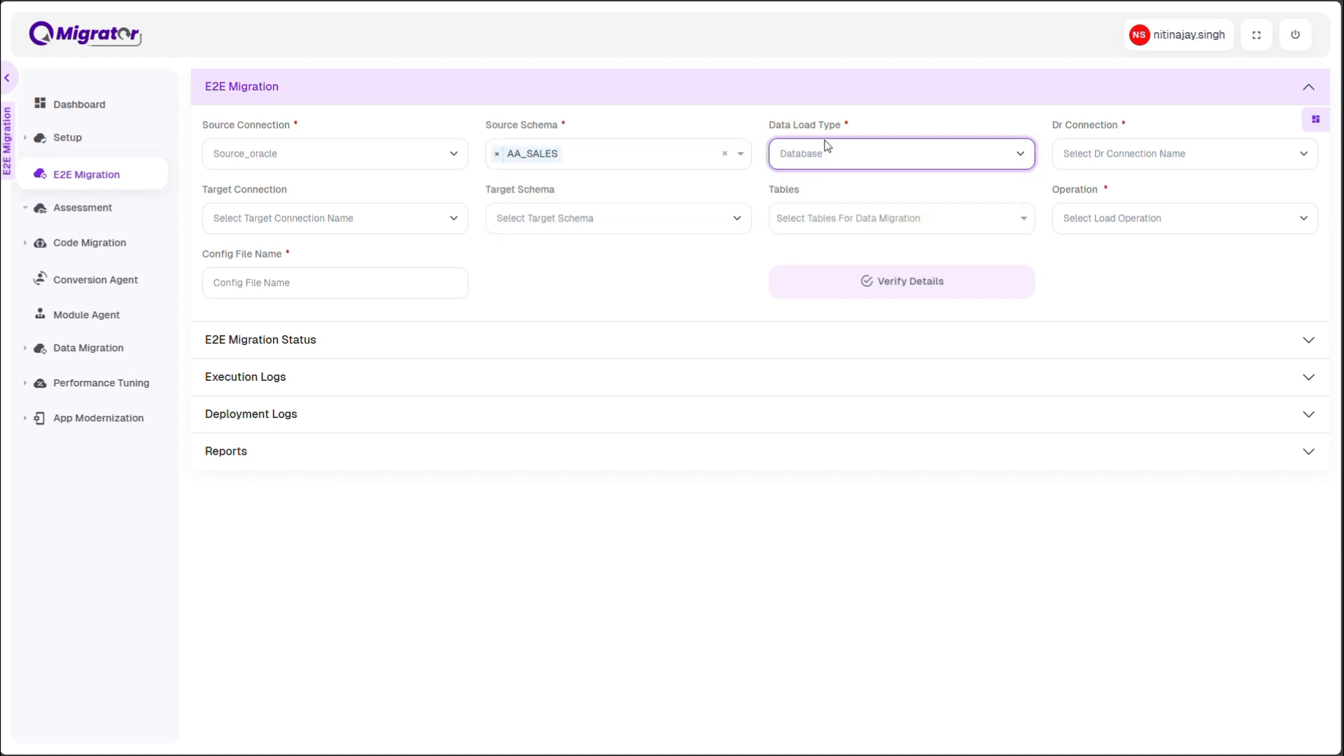
click(1135, 155)
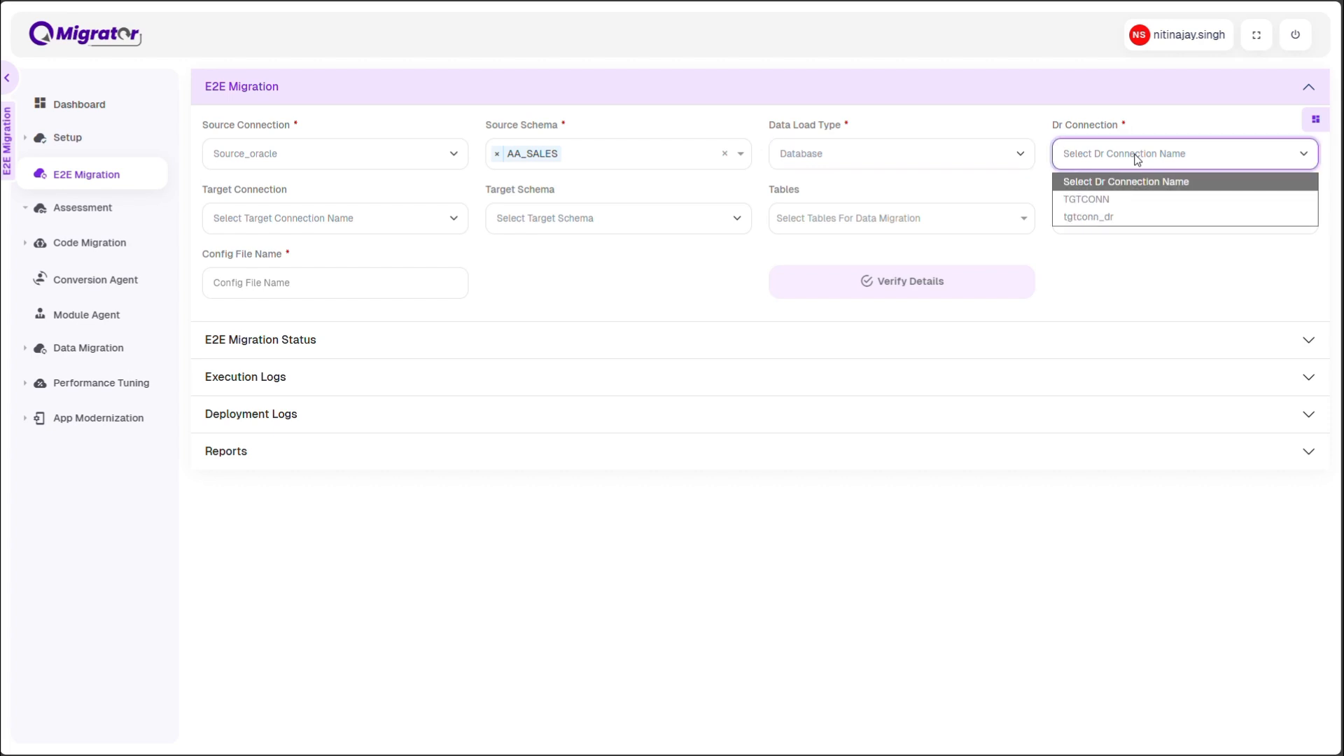
click(1108, 218)
Choose TGTCONN as target connection and aa_sales as target schema, and look through the available tables without selecting any
click(309, 222)
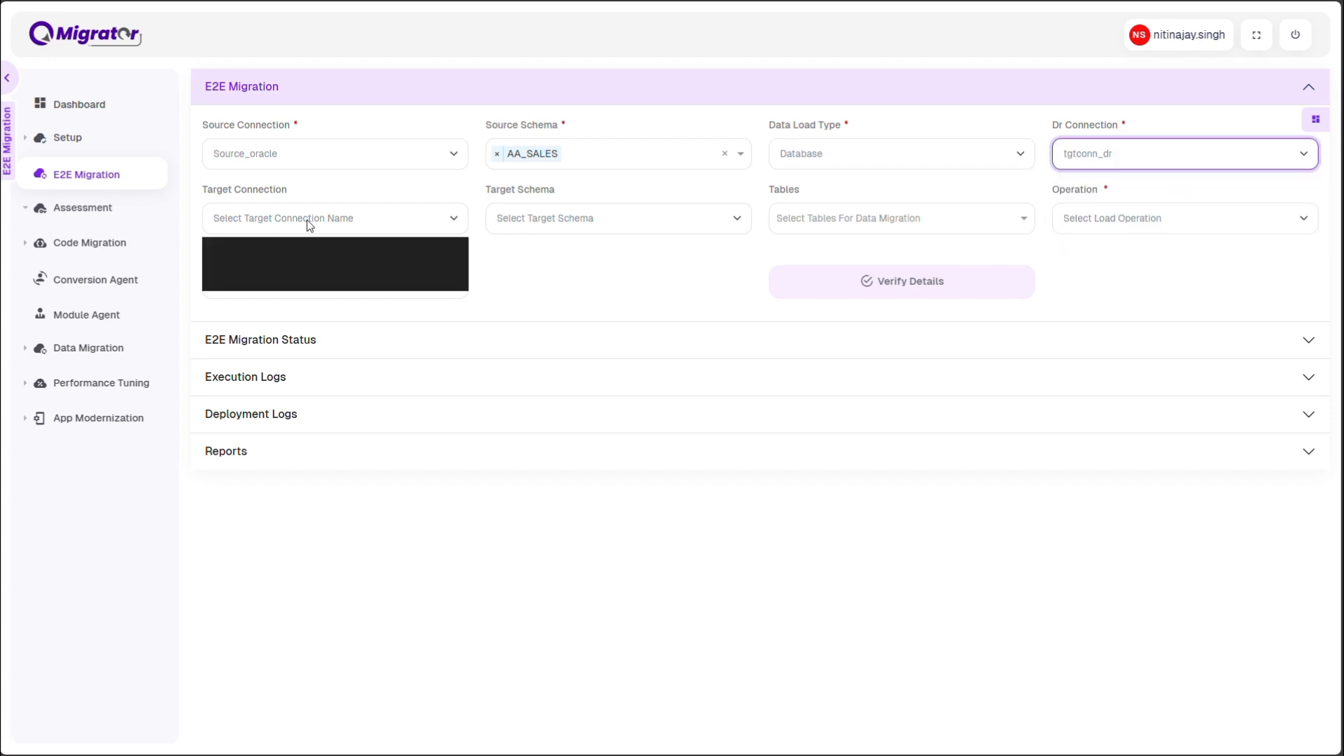
click(284, 264)
click(557, 215)
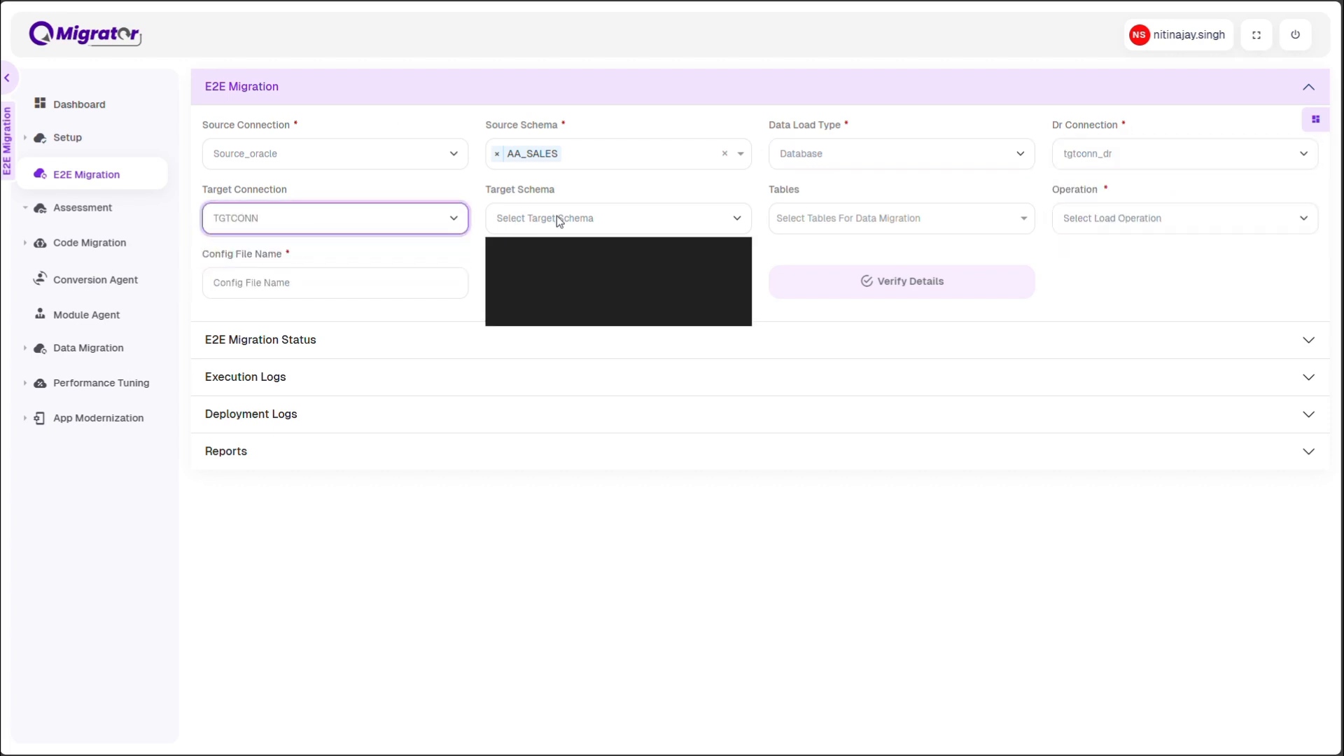
click(553, 264)
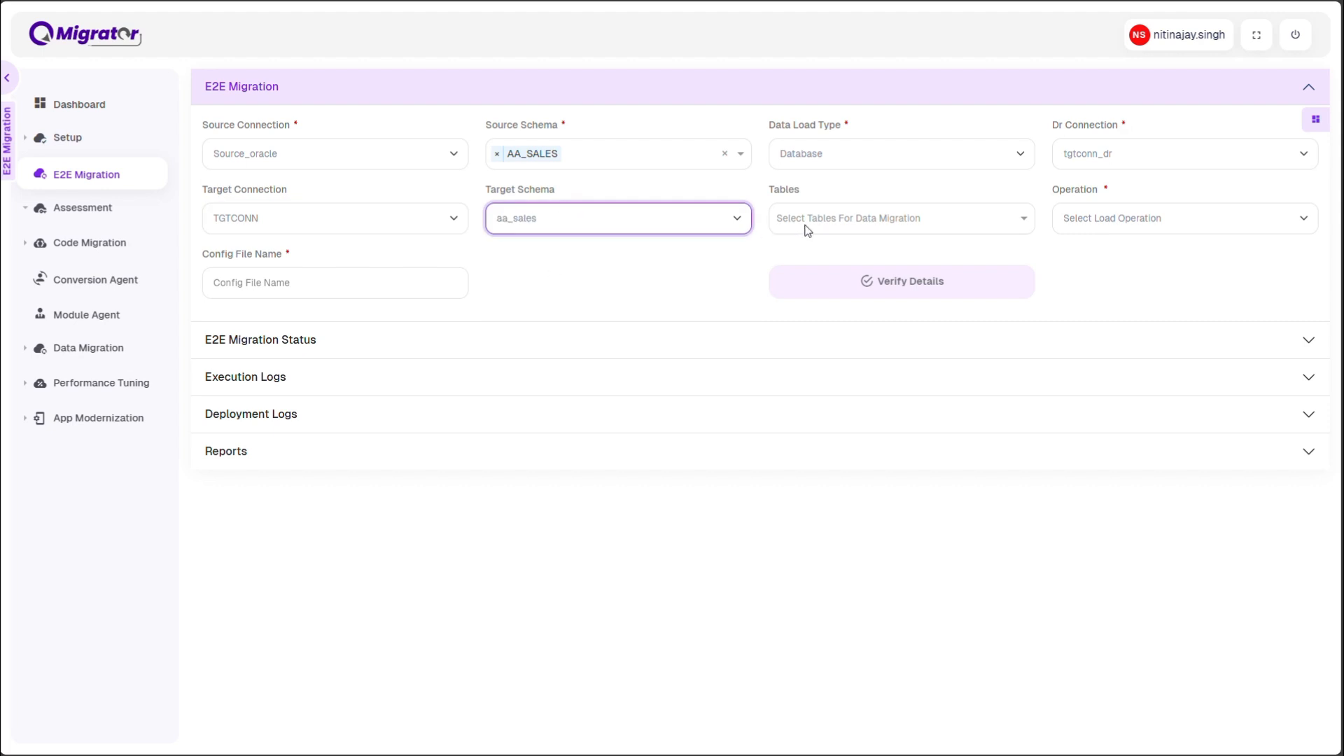
click(851, 226)
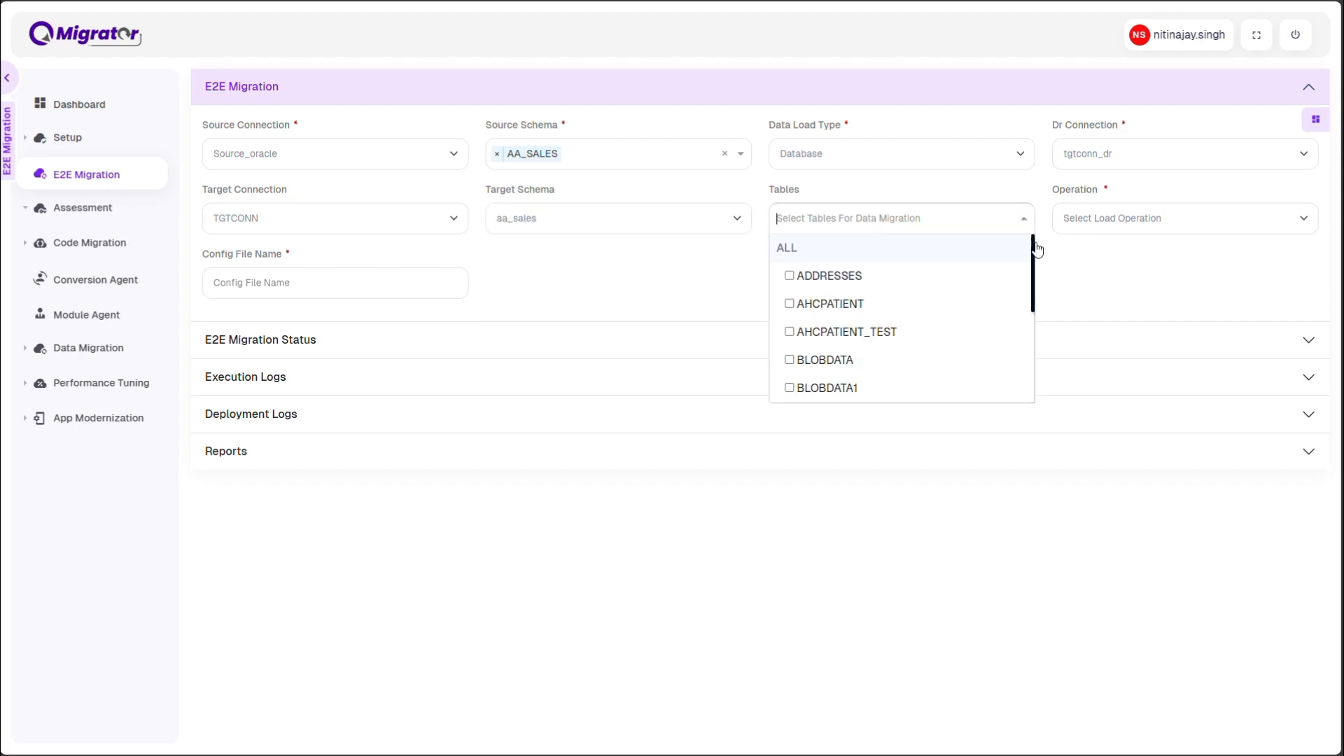
click(1080, 259)
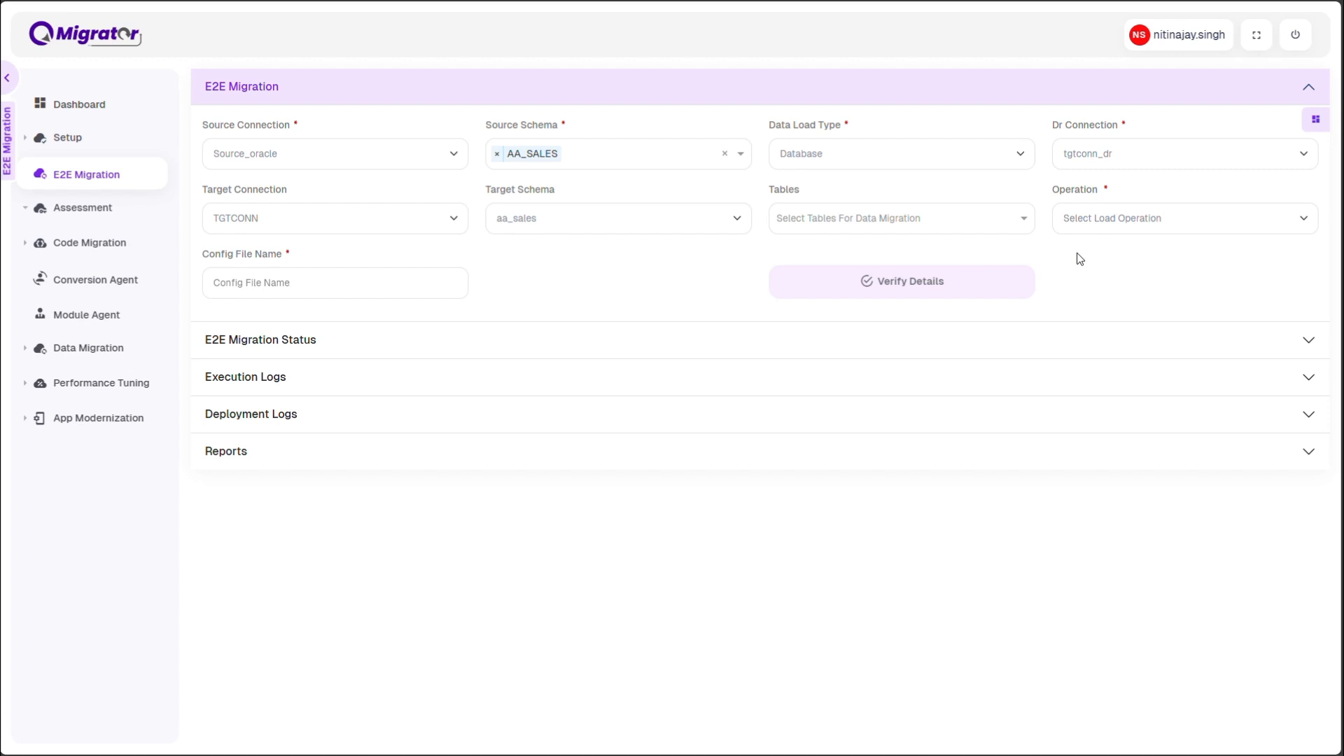
Set the operation to E2E Data Load and the CDC load type to Database
click(1110, 224)
click(1110, 282)
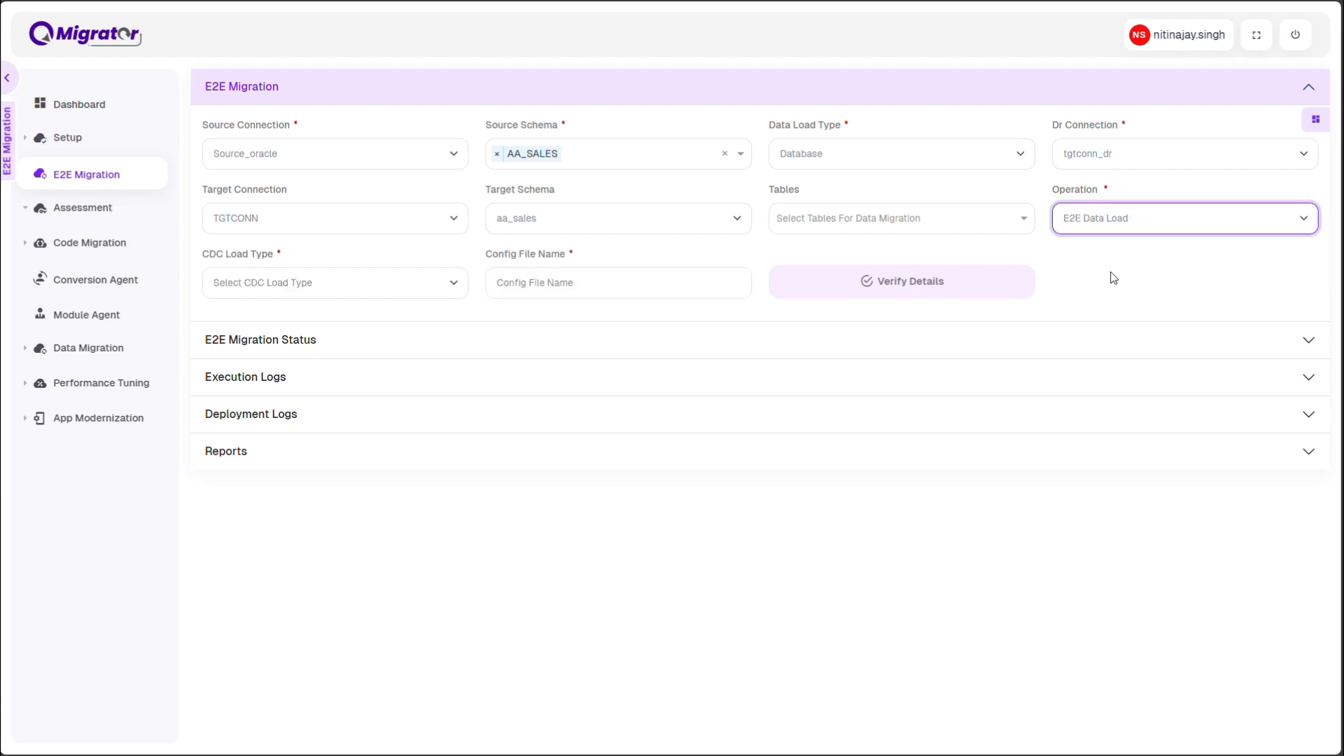
click(1137, 222)
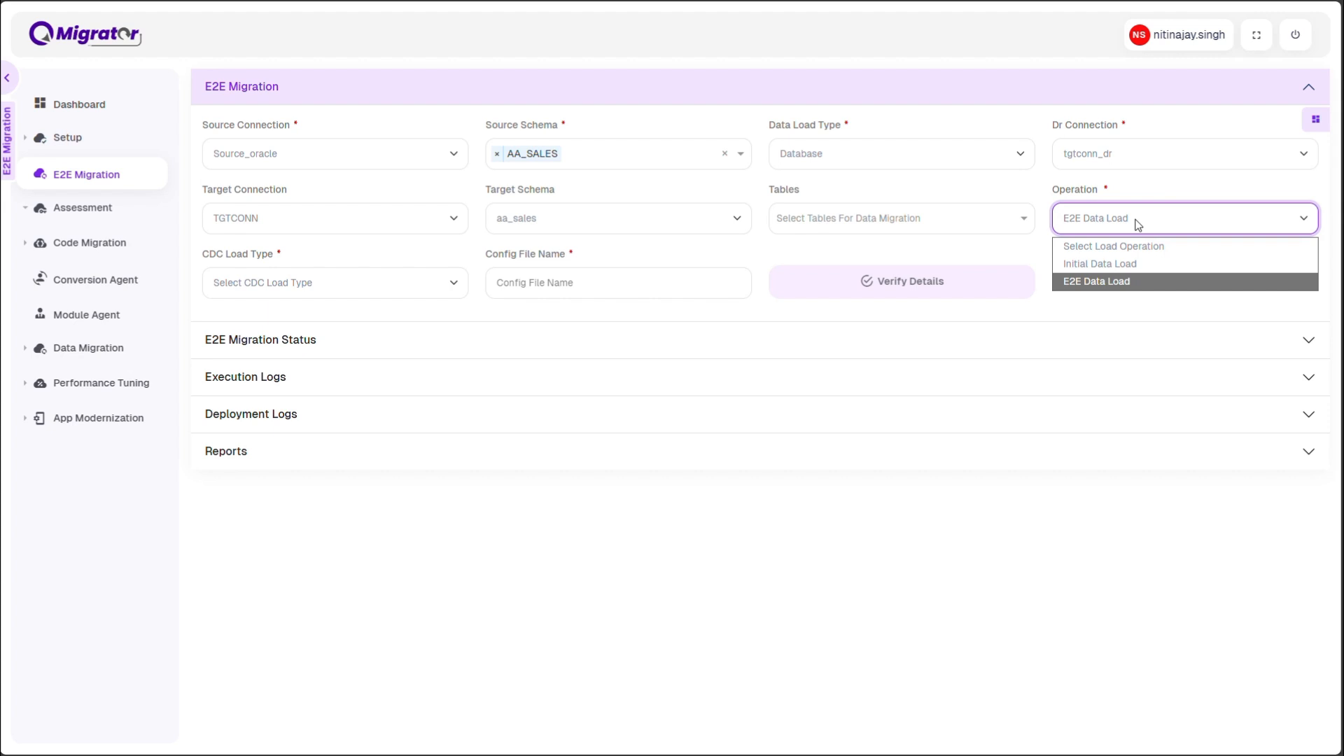
click(1137, 223)
click(371, 290)
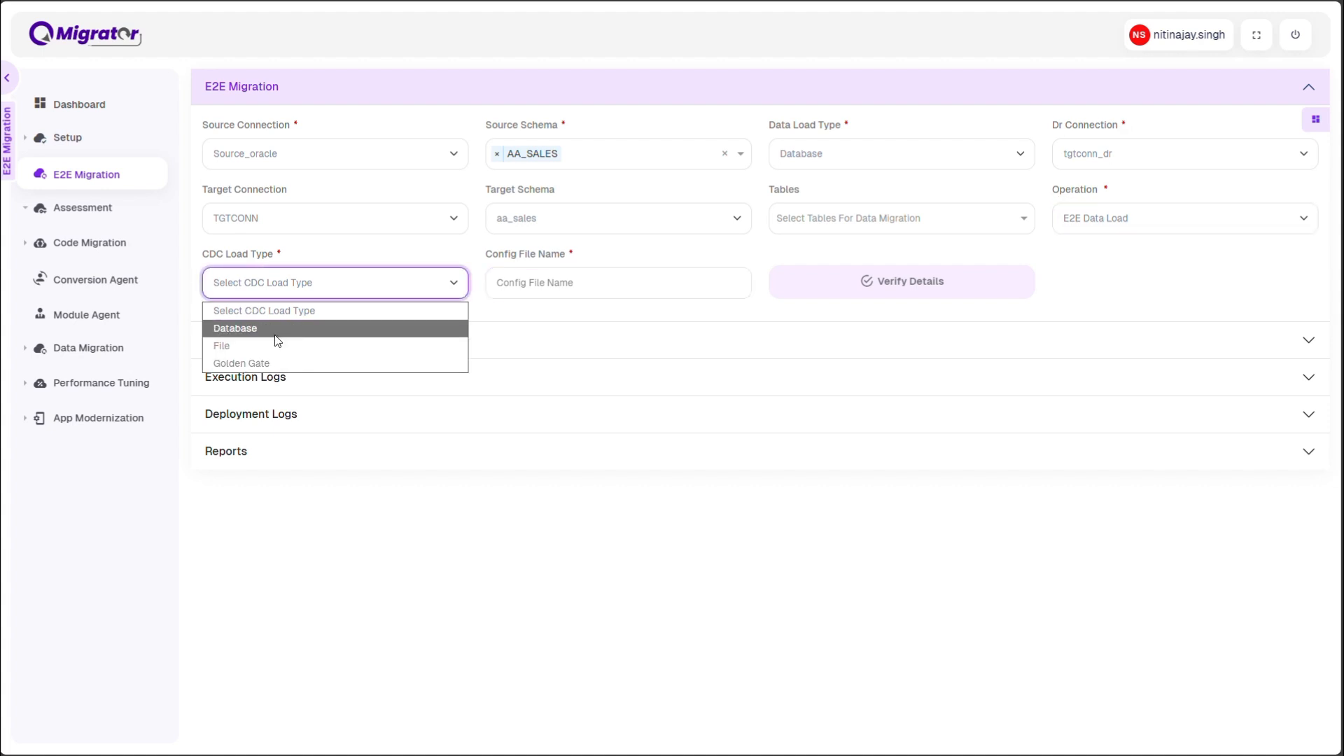
click(277, 329)
Name the config file 1420_demo, verify the migration details and trigger the E2E migration
click(534, 287)
text(142)
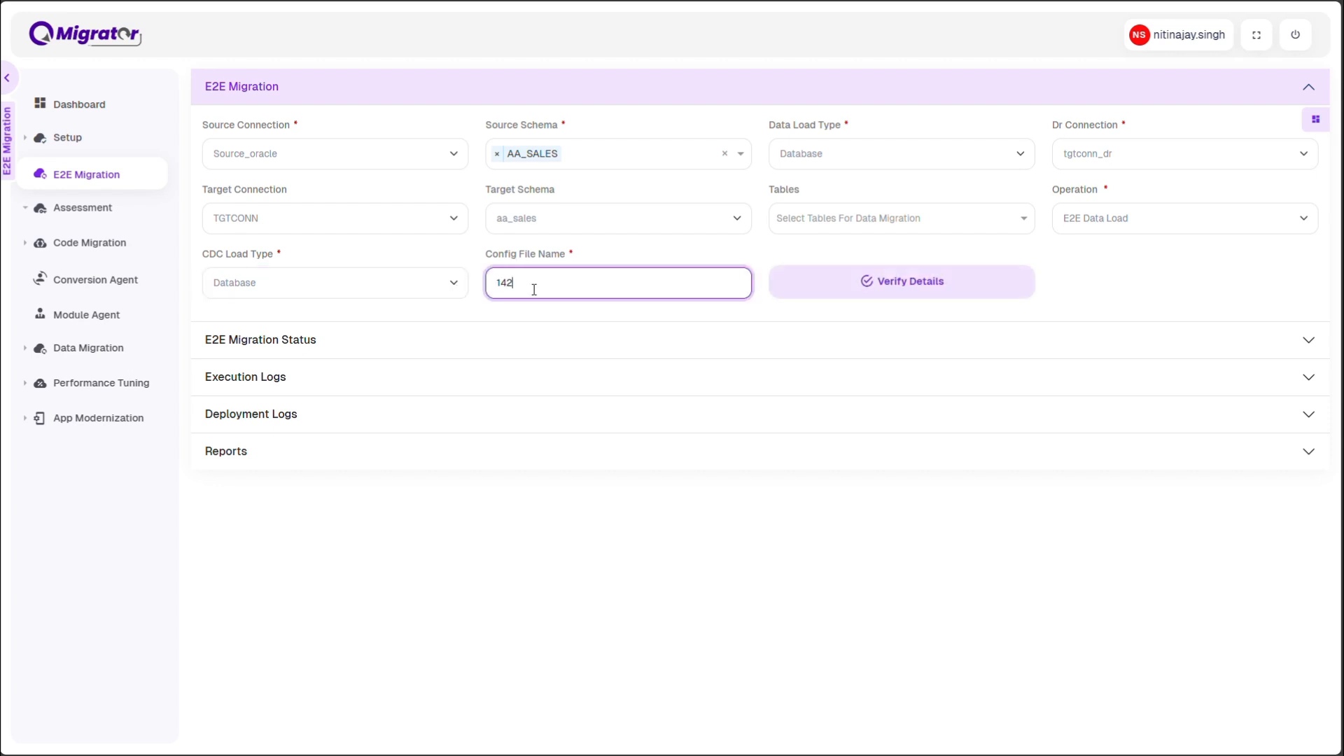
text(0_demo)
click(852, 292)
click(1201, 446)
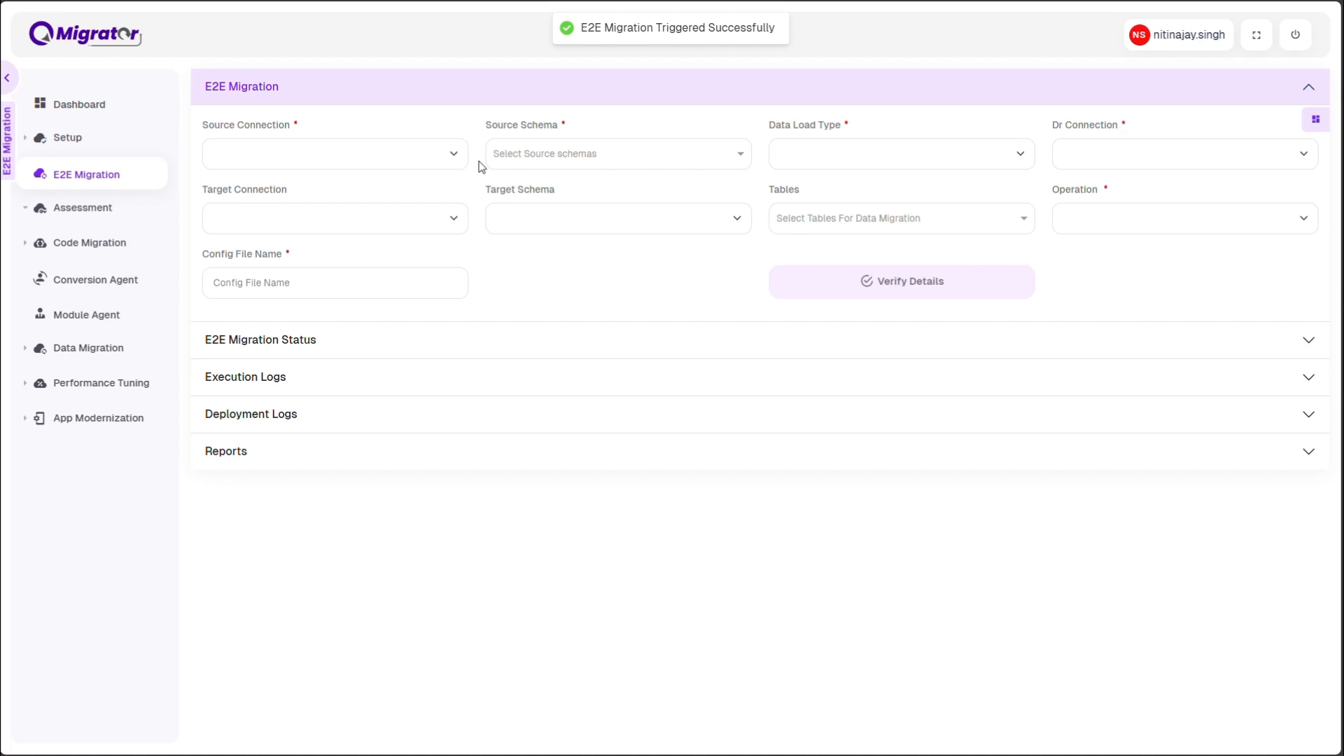
Show the E2E migration status for all operations and refresh it to follow the run's progress
click(294, 345)
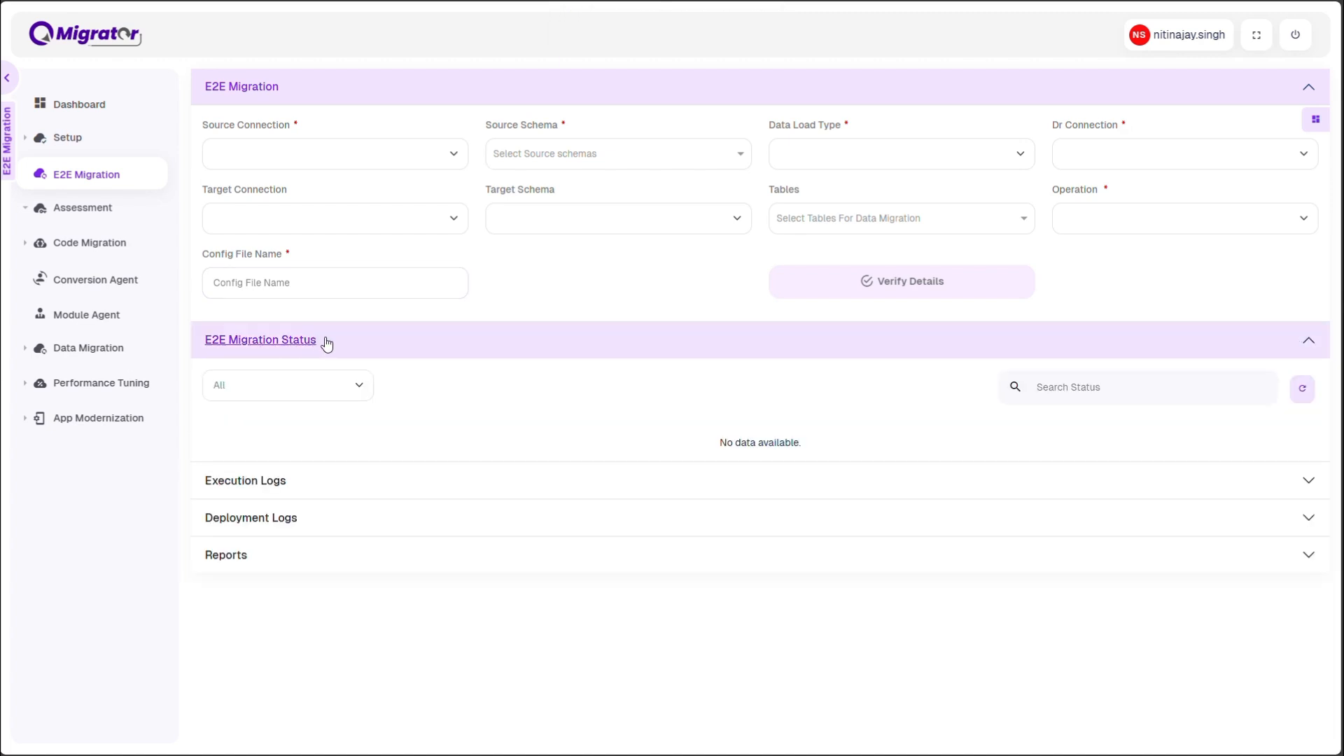
click(354, 385)
click(356, 386)
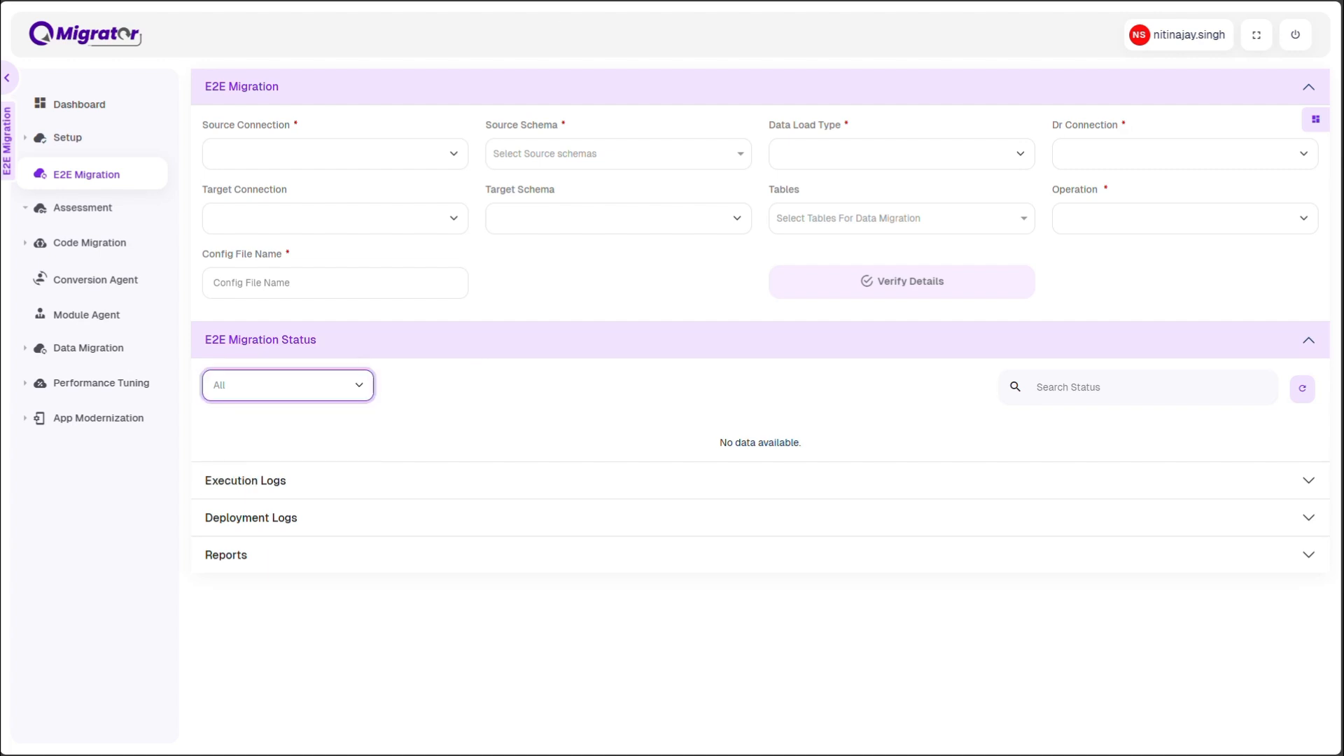
click(1195, 388)
click(1303, 392)
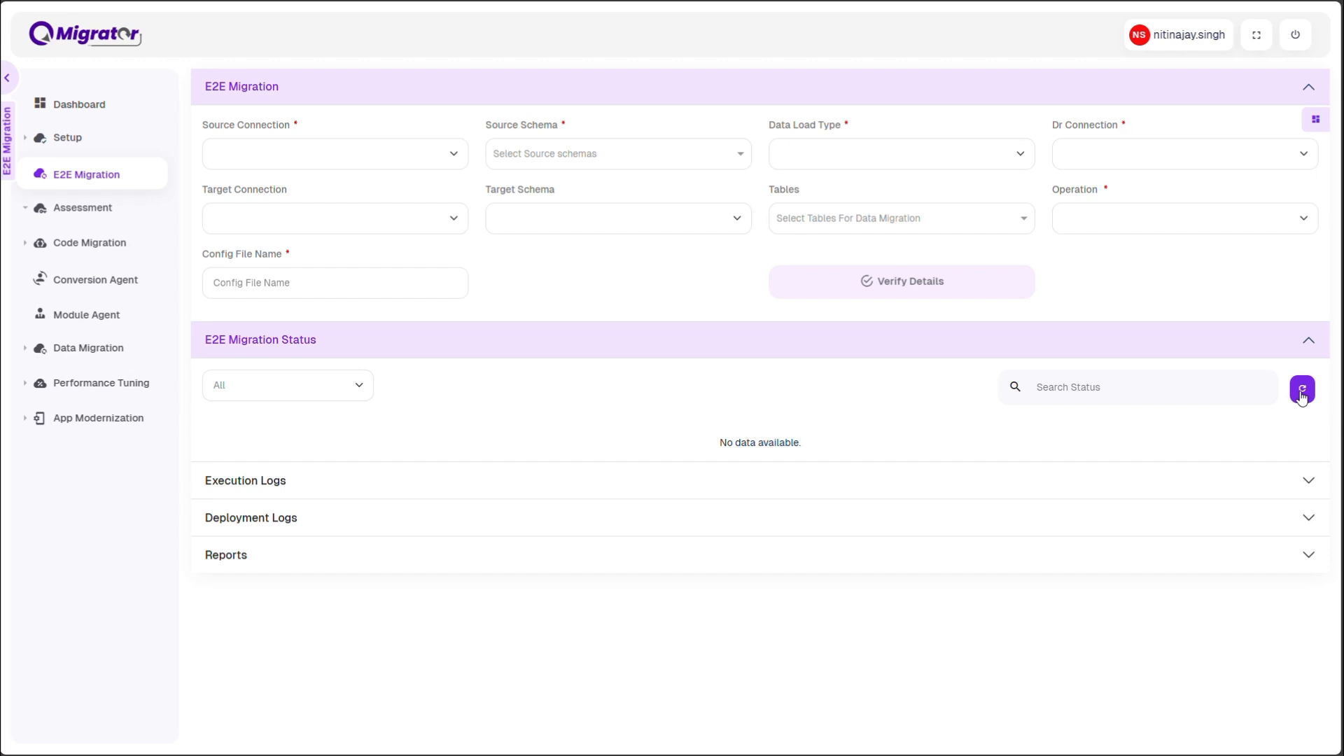
click(1307, 394)
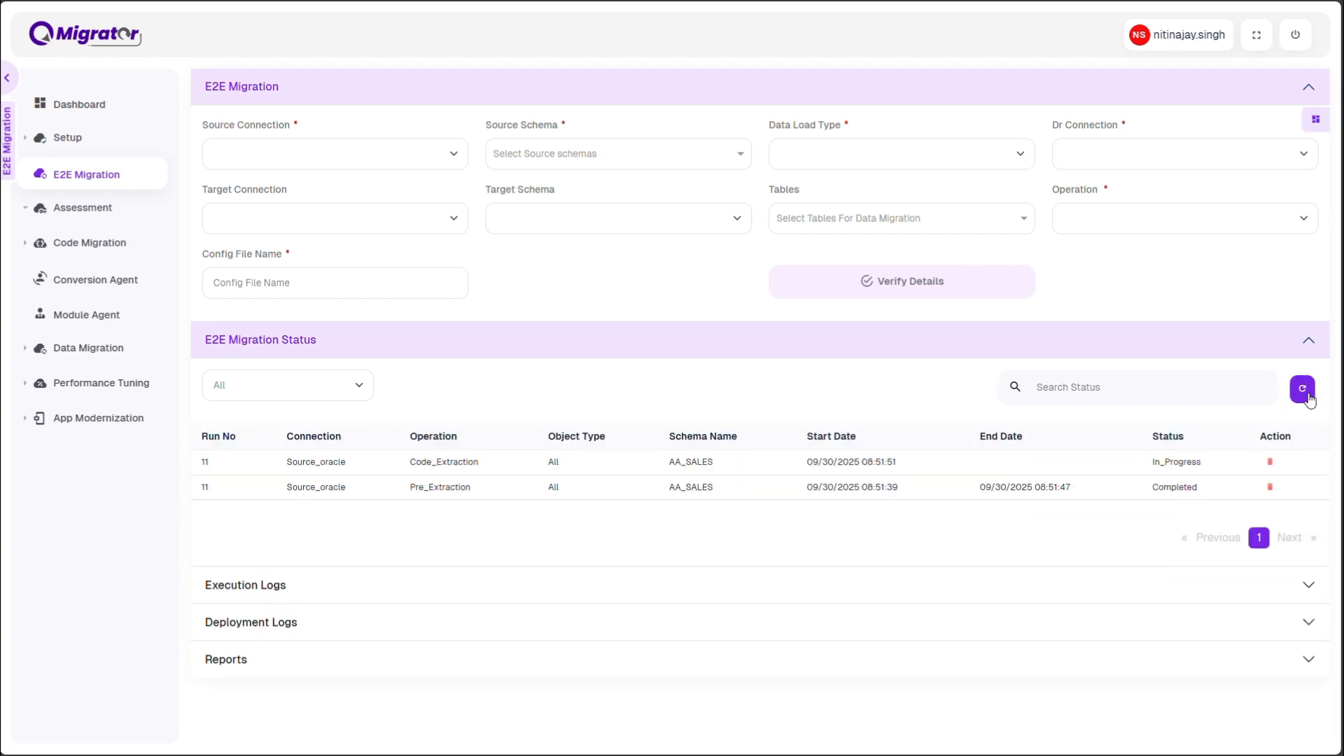
click(1306, 392)
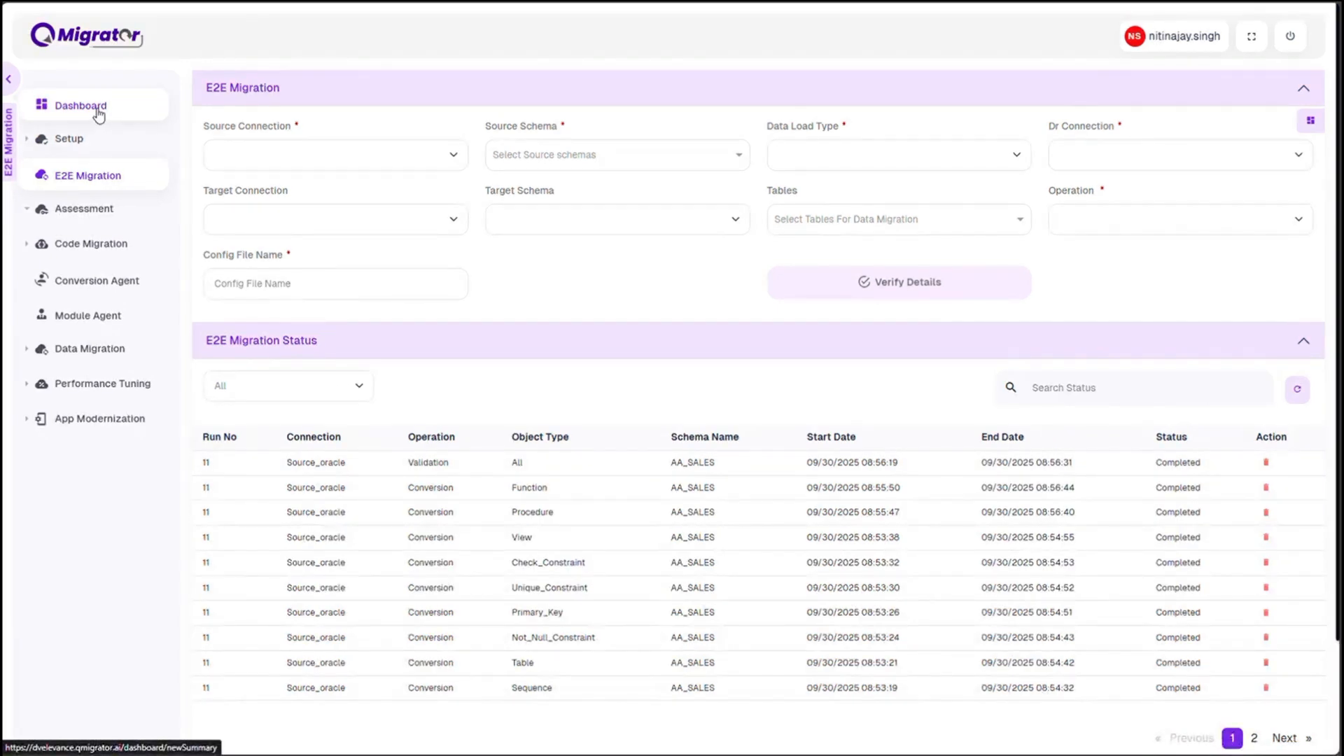
View the dashboard's data migration report for source connection Source_oracle and target connection TGTCONN
click(98, 114)
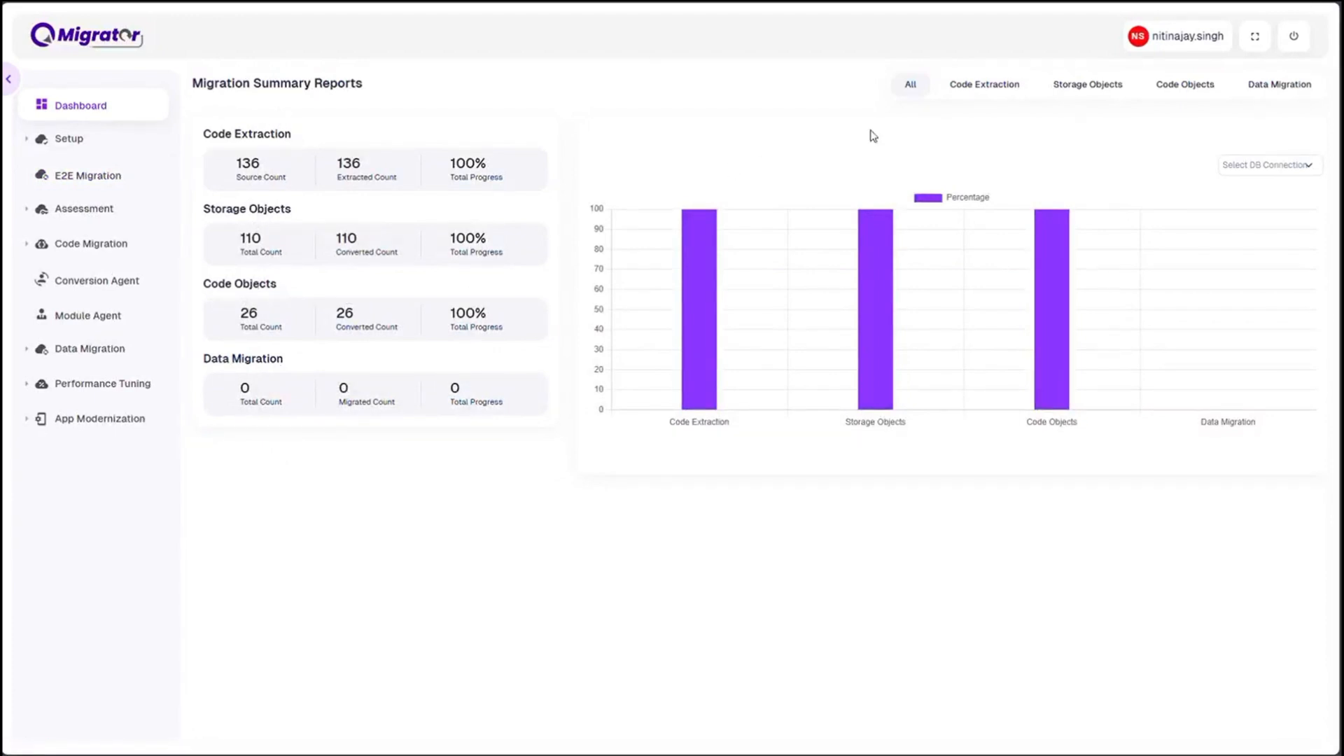
click(1275, 85)
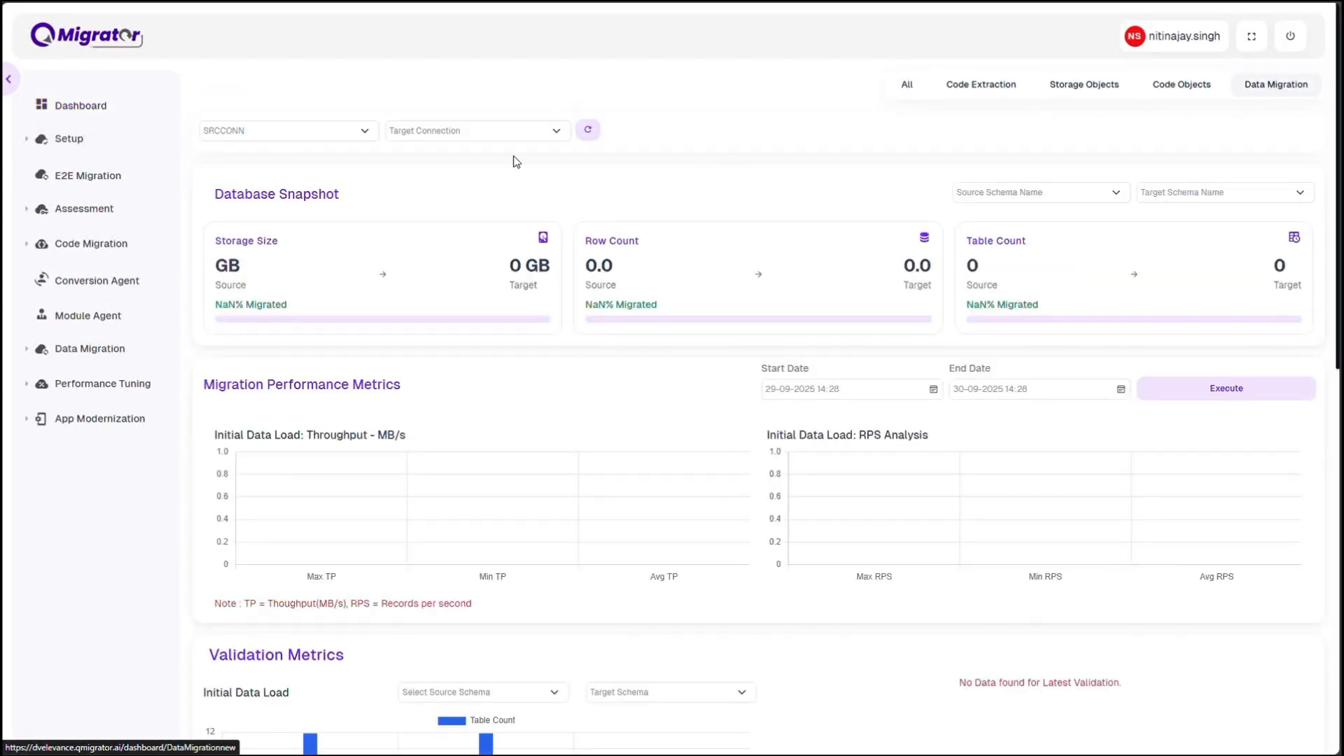
click(298, 134)
click(245, 188)
click(465, 132)
click(435, 171)
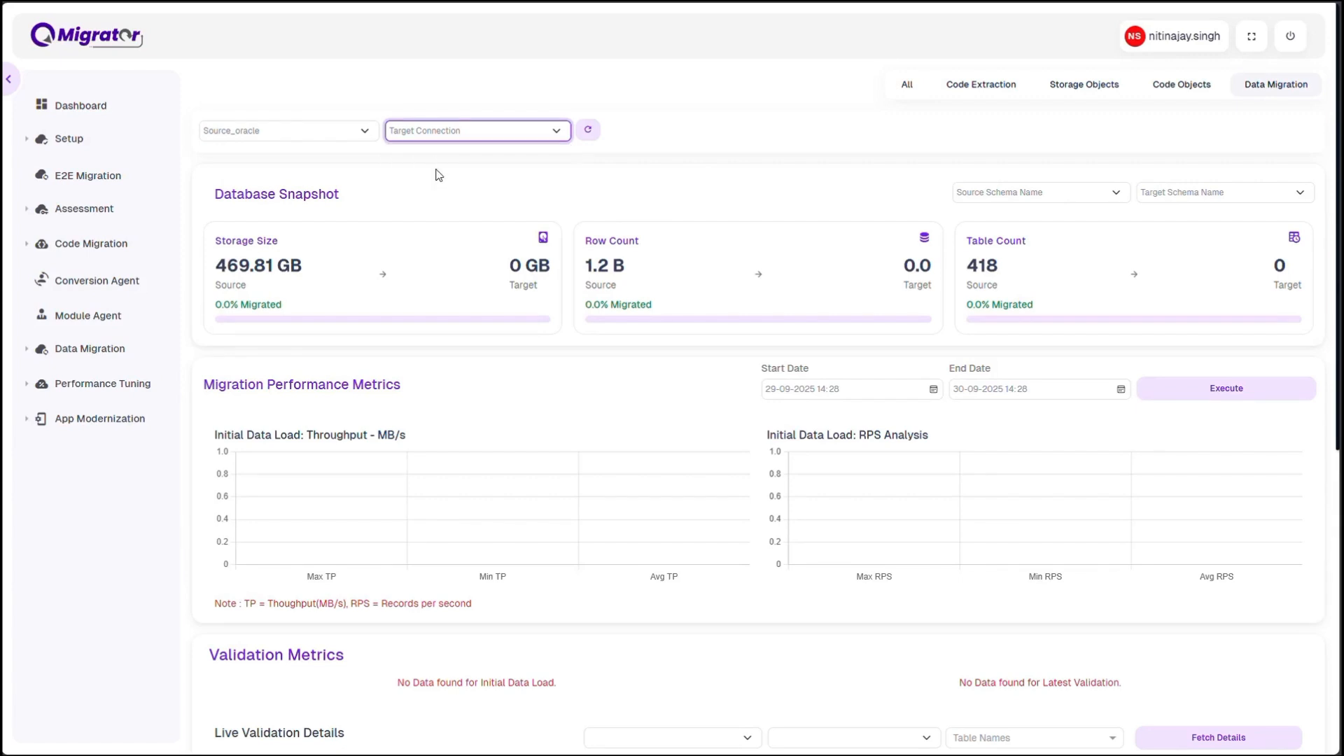
Filter the database snapshot to source schema AA_SALES and target schema aa_sales
click(995, 194)
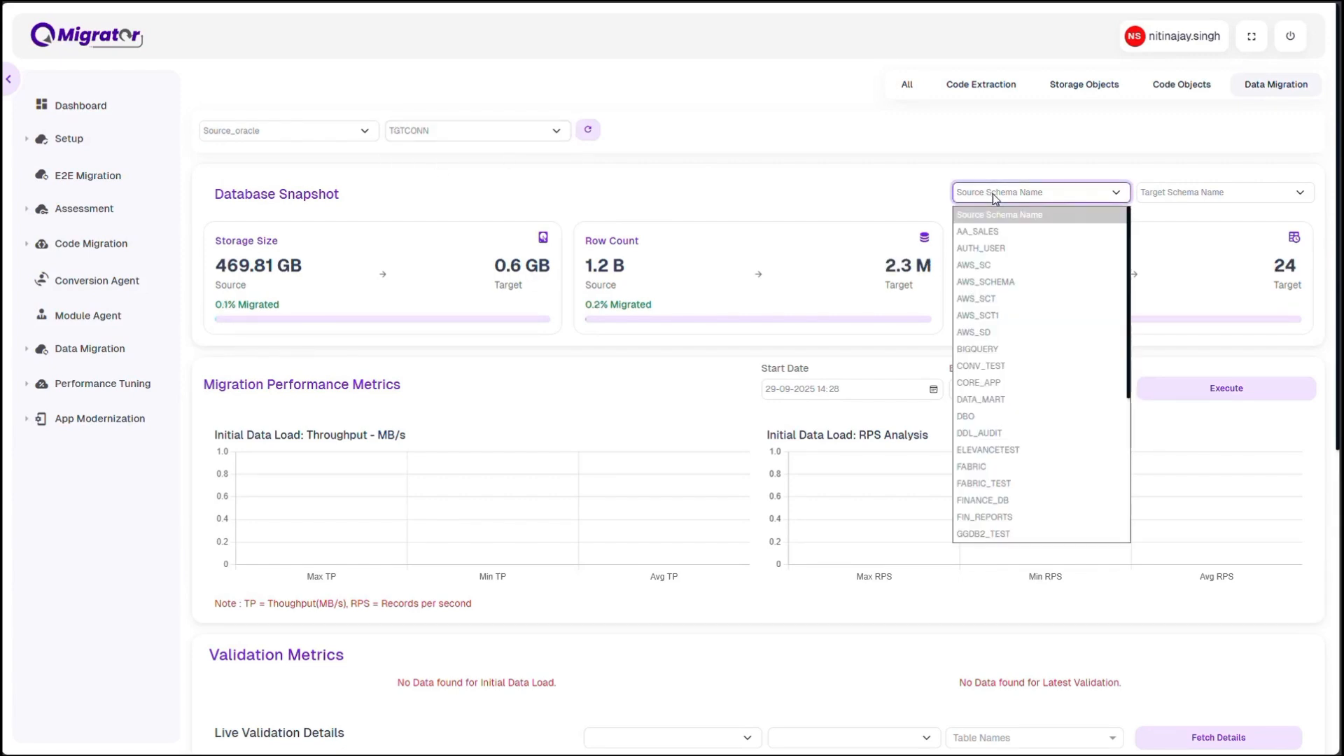
click(999, 235)
click(1173, 193)
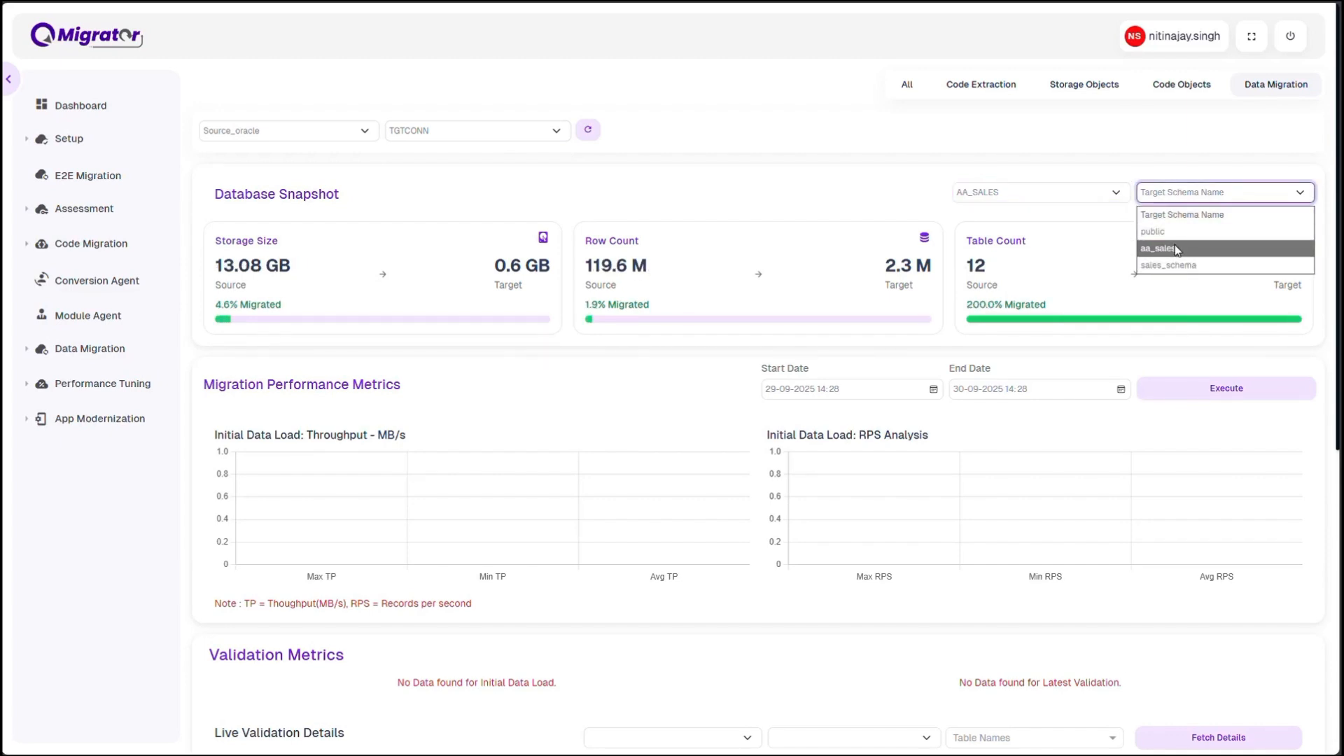
click(1175, 249)
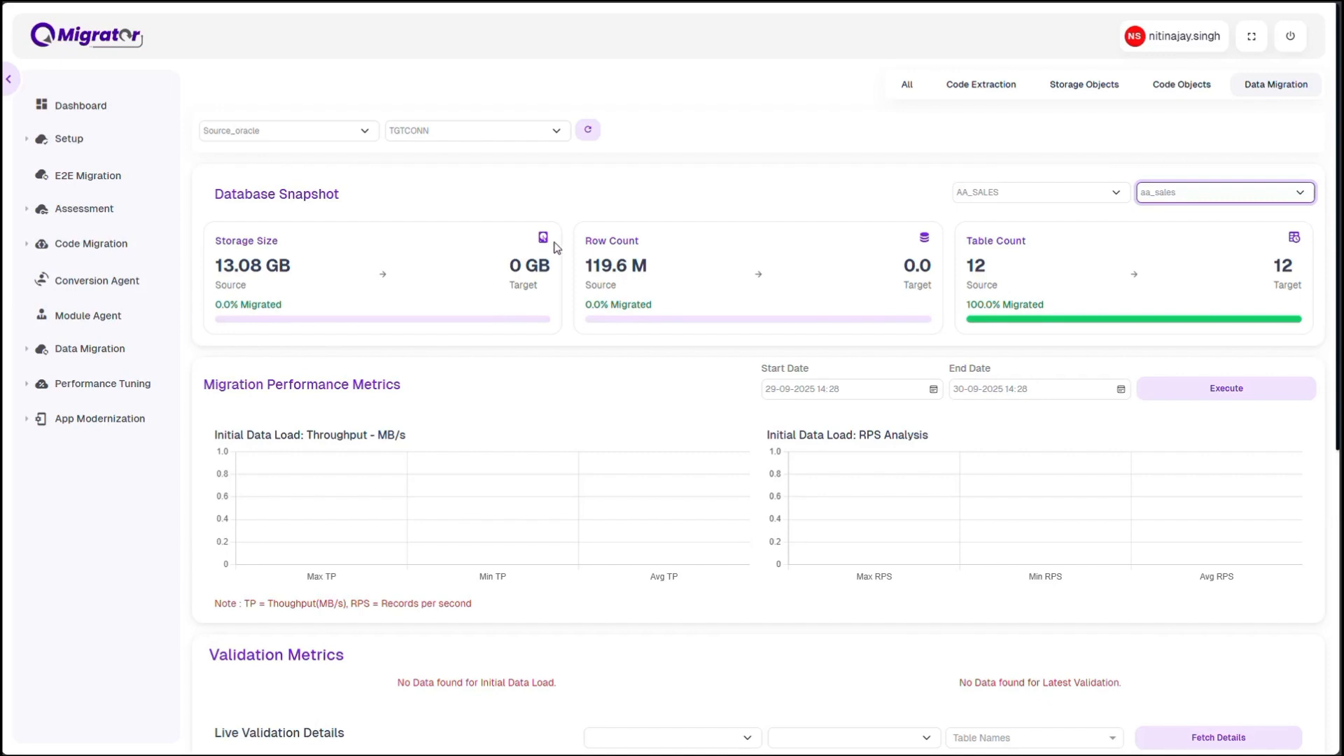
Fetch the data migration job agent's configurations for Source_oracle and TGTCONN, and inspect the Dag status of e2e_1420_demo_aa_sales
click(79, 415)
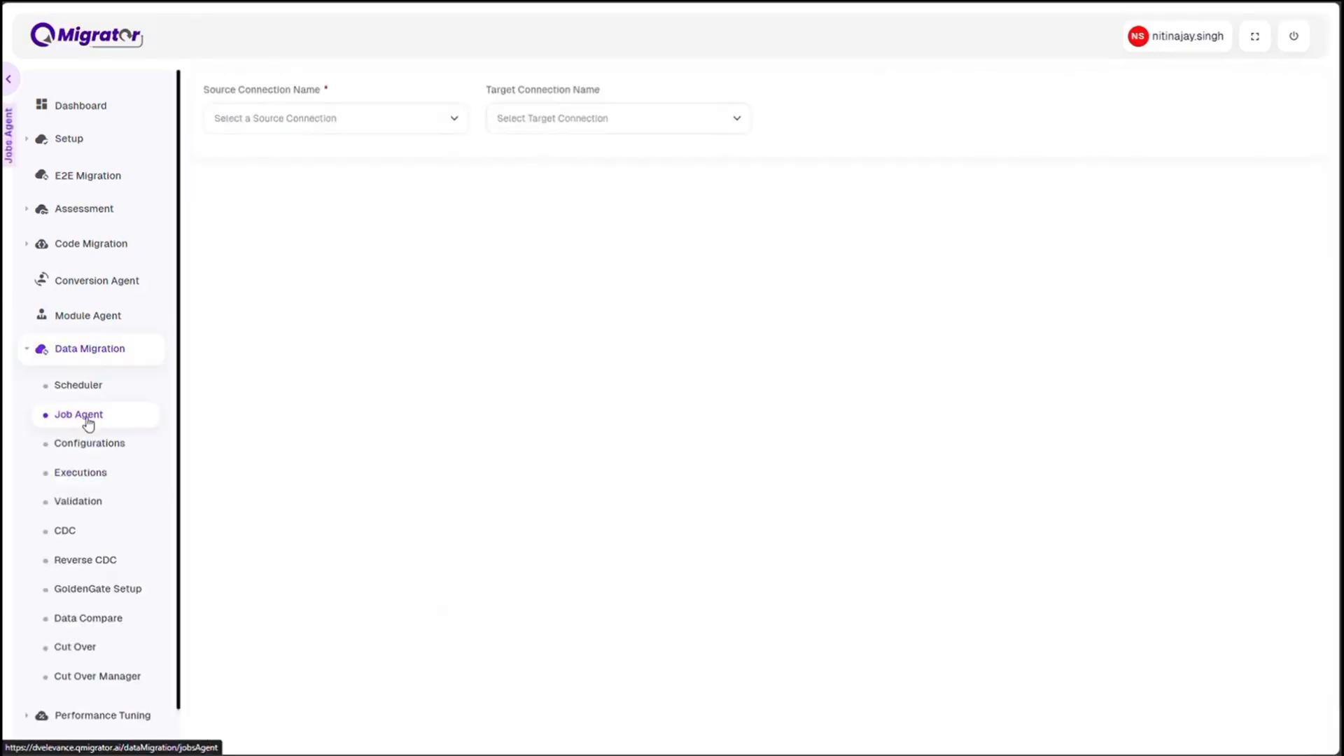
click(306, 128)
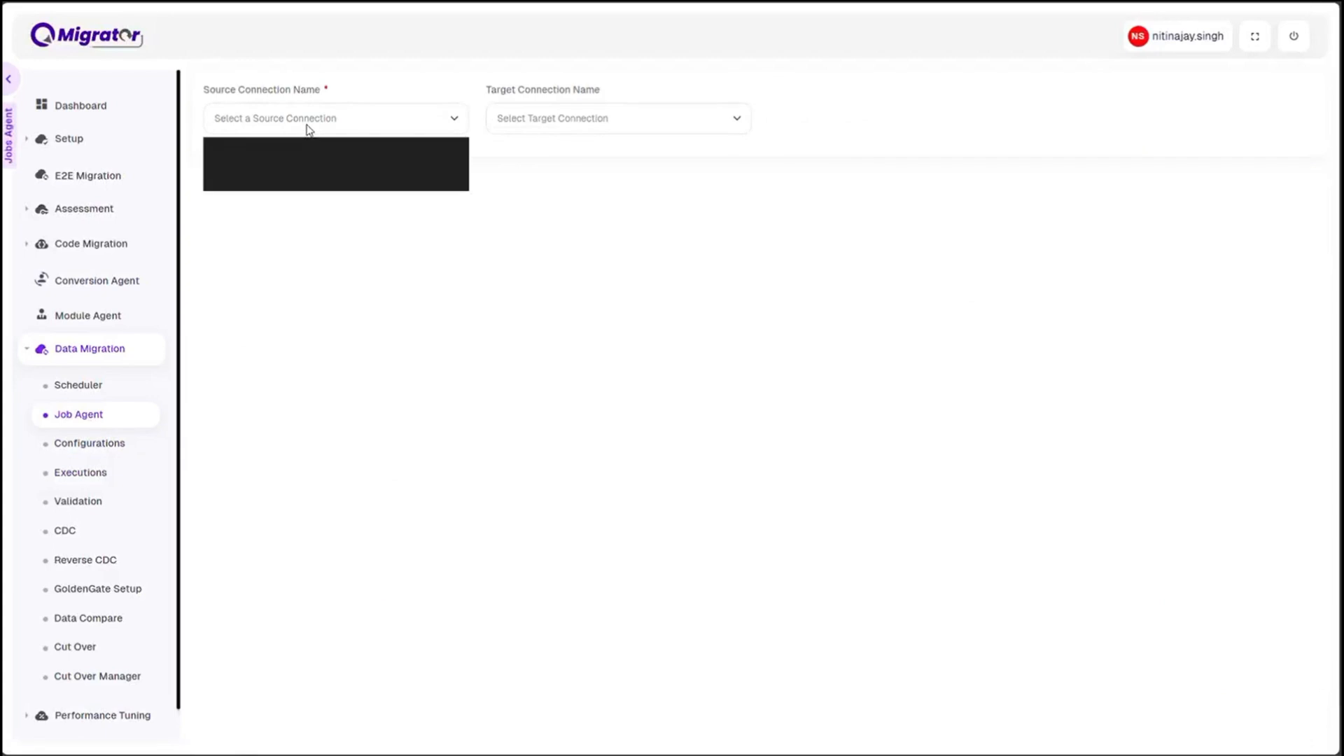
click(262, 182)
click(546, 118)
click(537, 165)
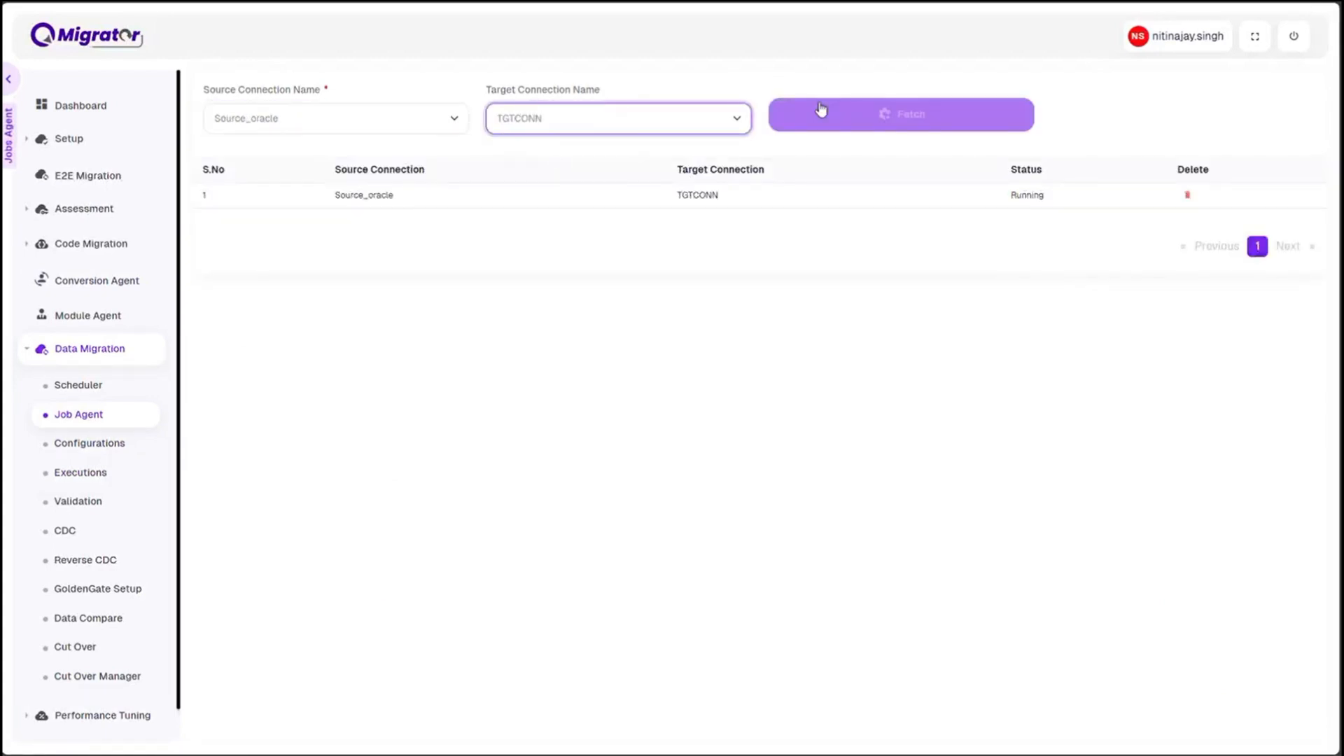
click(879, 118)
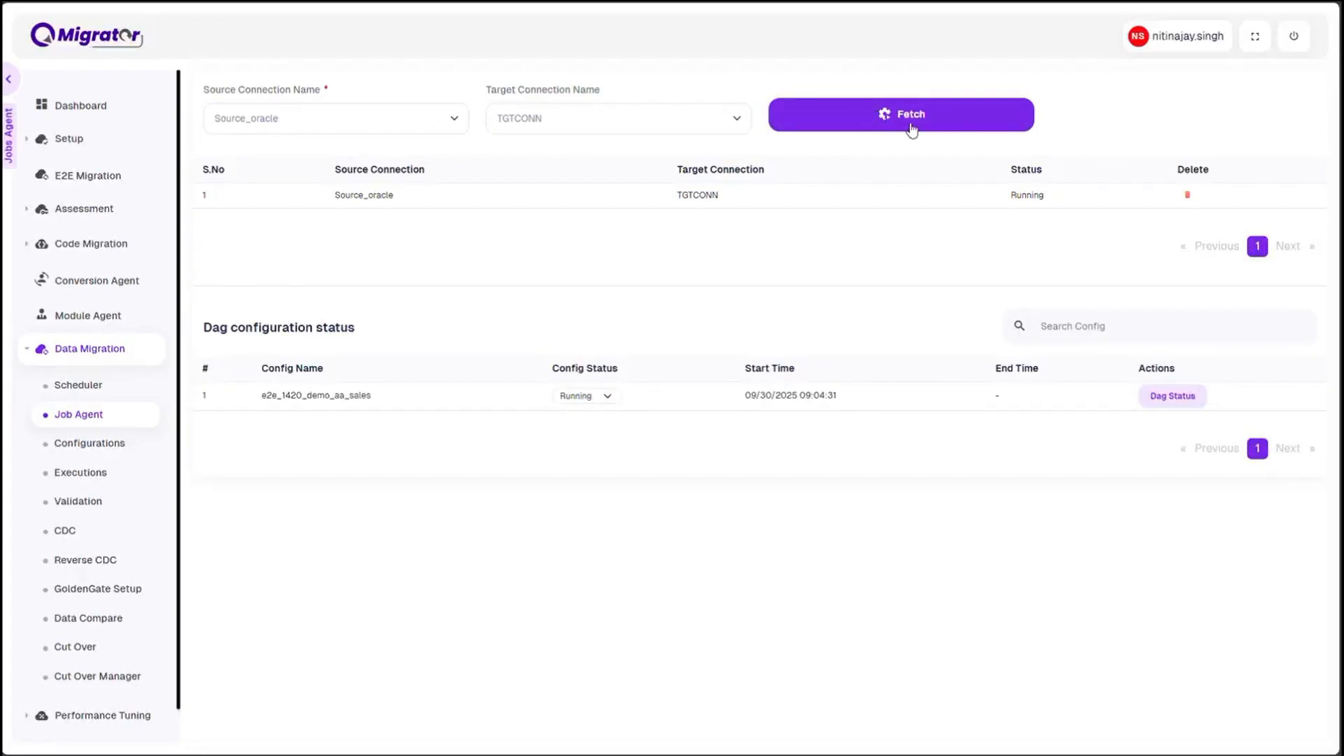
click(1173, 396)
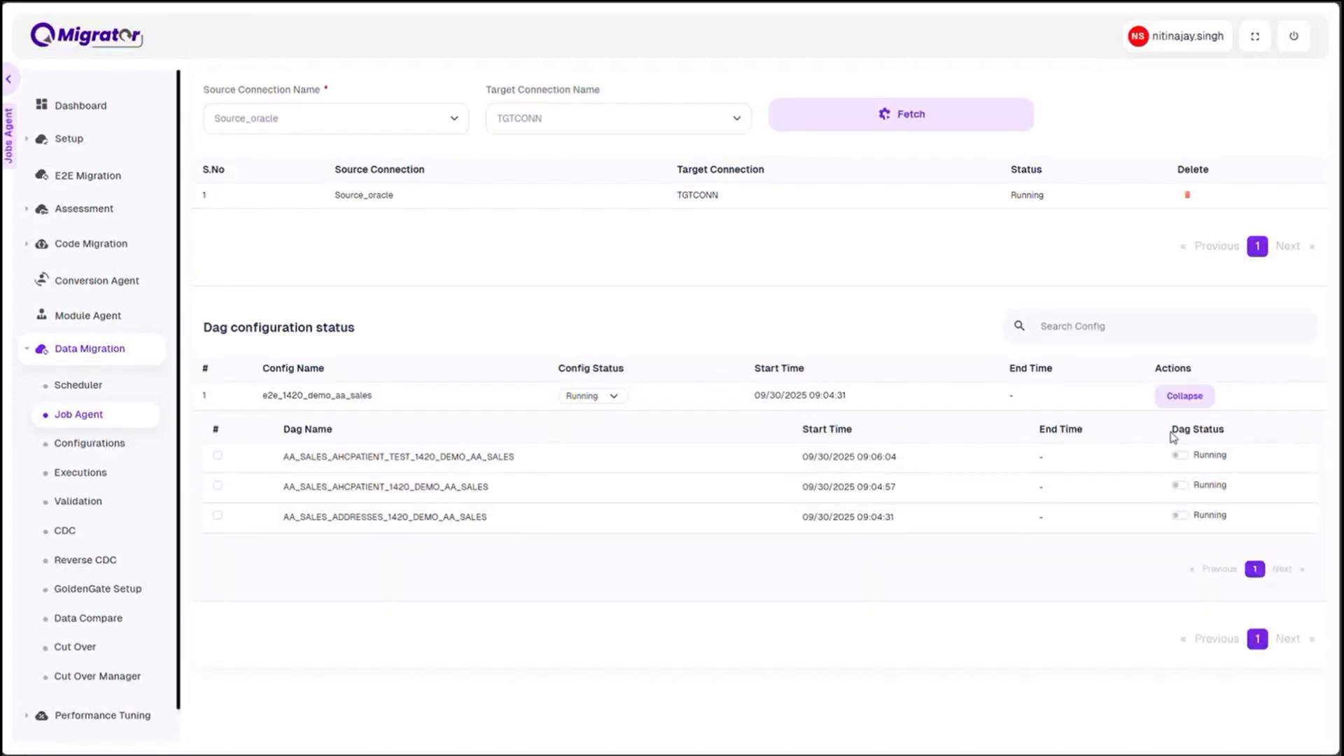
click(1180, 404)
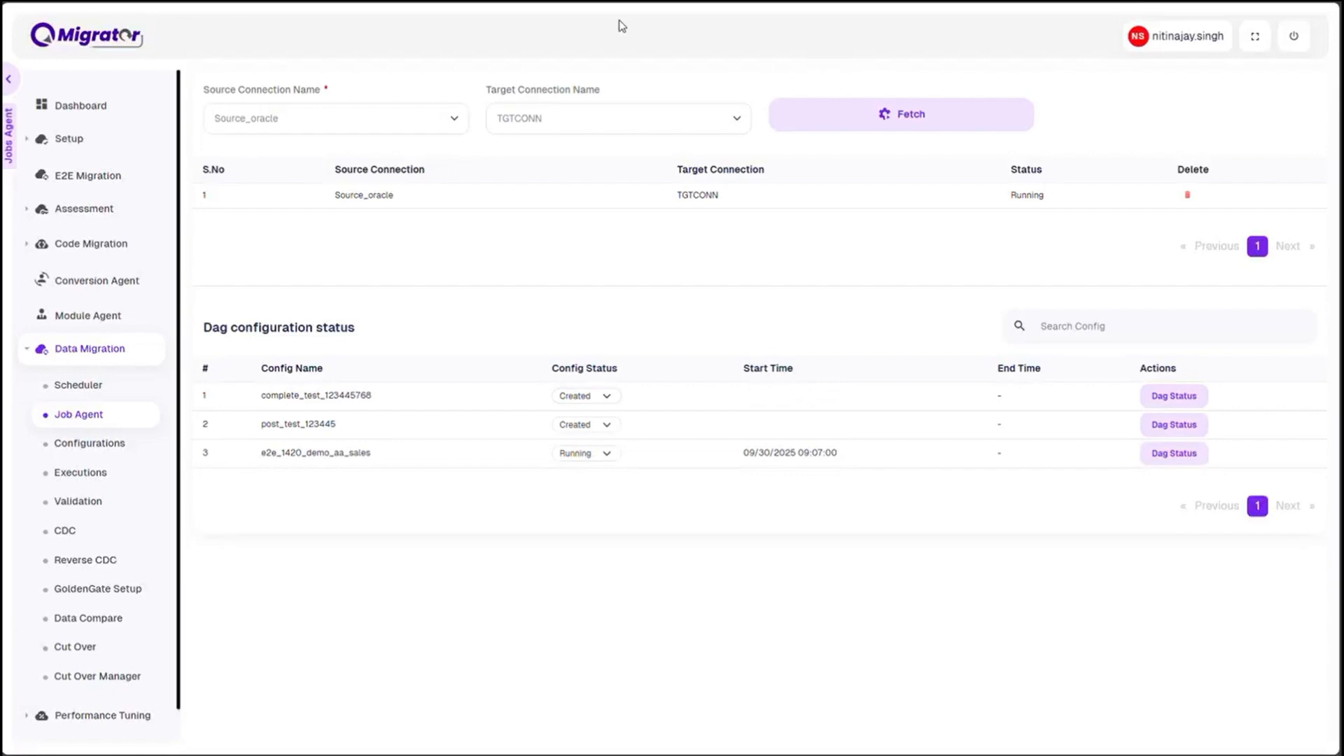
Expand the Dag list of e2e_1420_demo_aa_sales and review the load status of its tables across both pages
click(1151, 456)
scroll(1151, 456, down, 2)
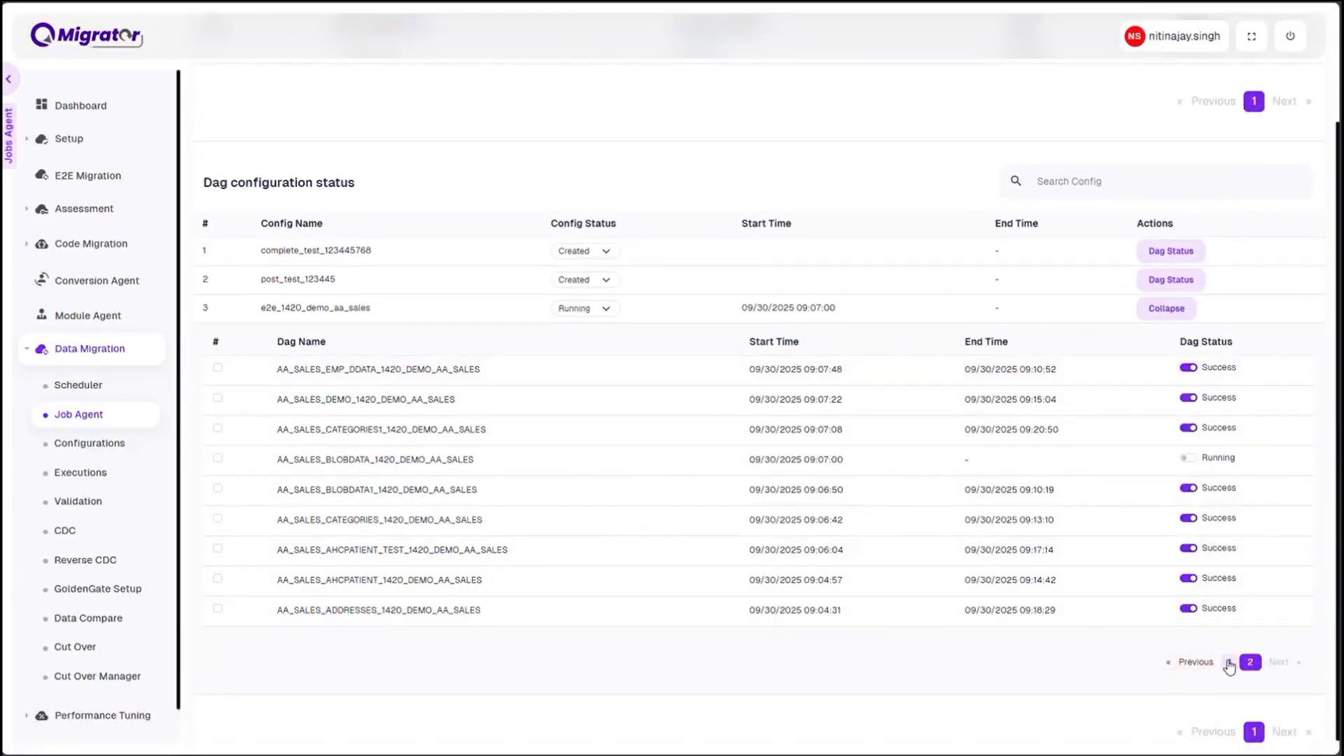
click(1229, 663)
click(1250, 692)
Return to the dashboard's data migration report and review the AA_SALES to aa_sales database snapshot and performance metrics
right_click(90, 105)
click(119, 112)
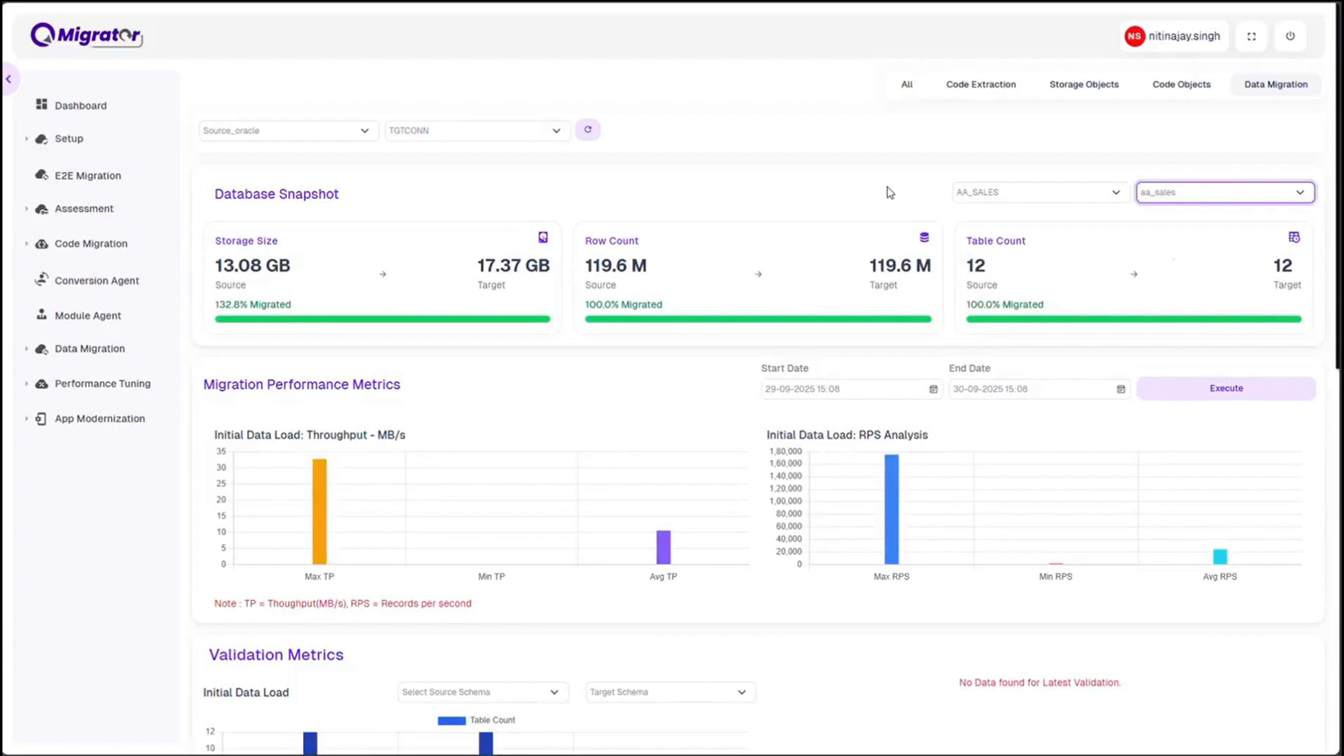
click(827, 182)
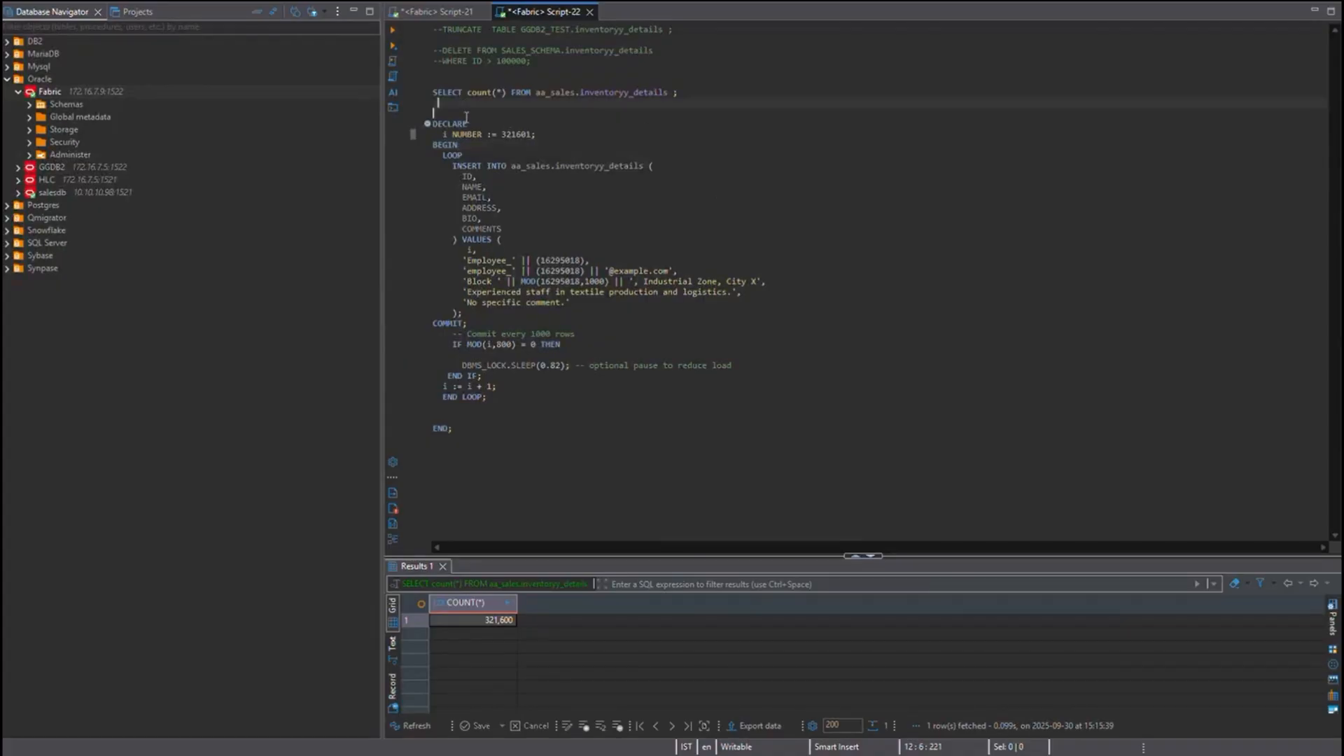
Switch to the database client and run the whole PL/SQL loop that inserts rows into aa_sales.inventoryy_details in Script-22
shift+click(552, 393)
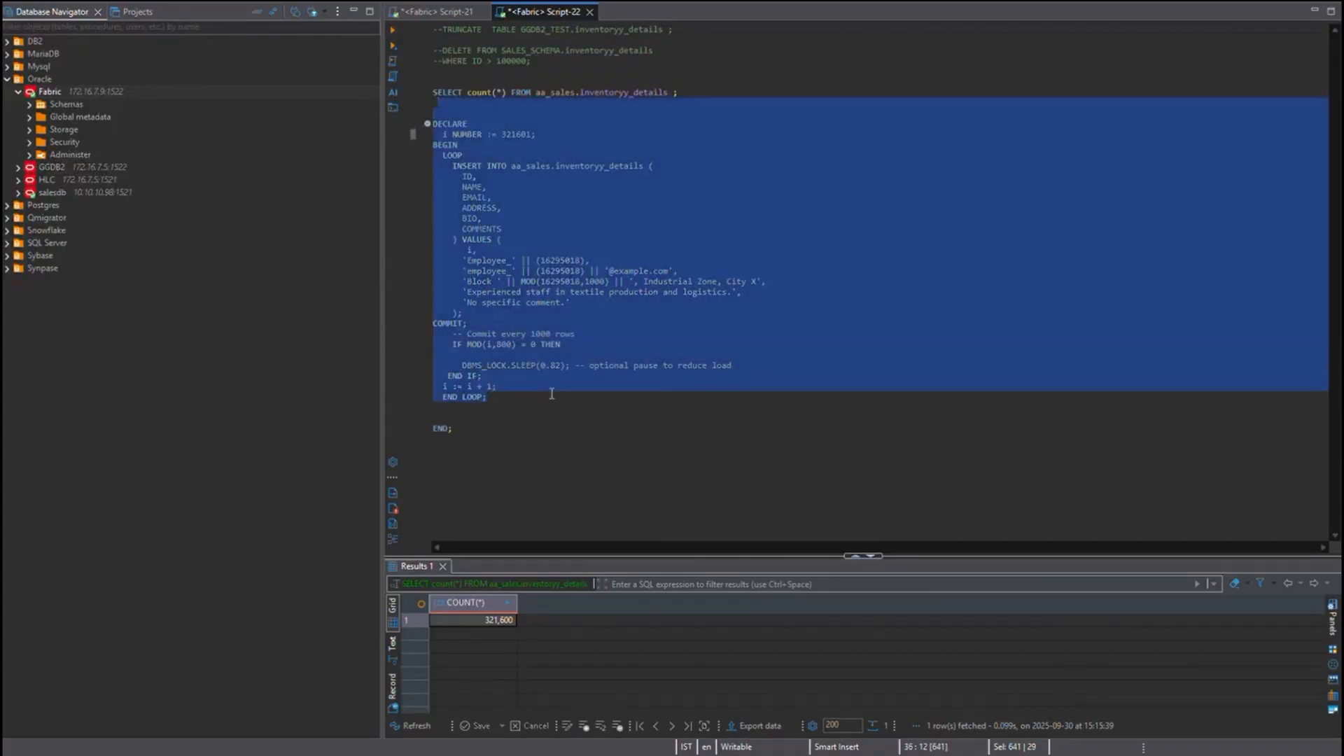
drag(551, 393, 454, 428)
key(ctrl+Return)
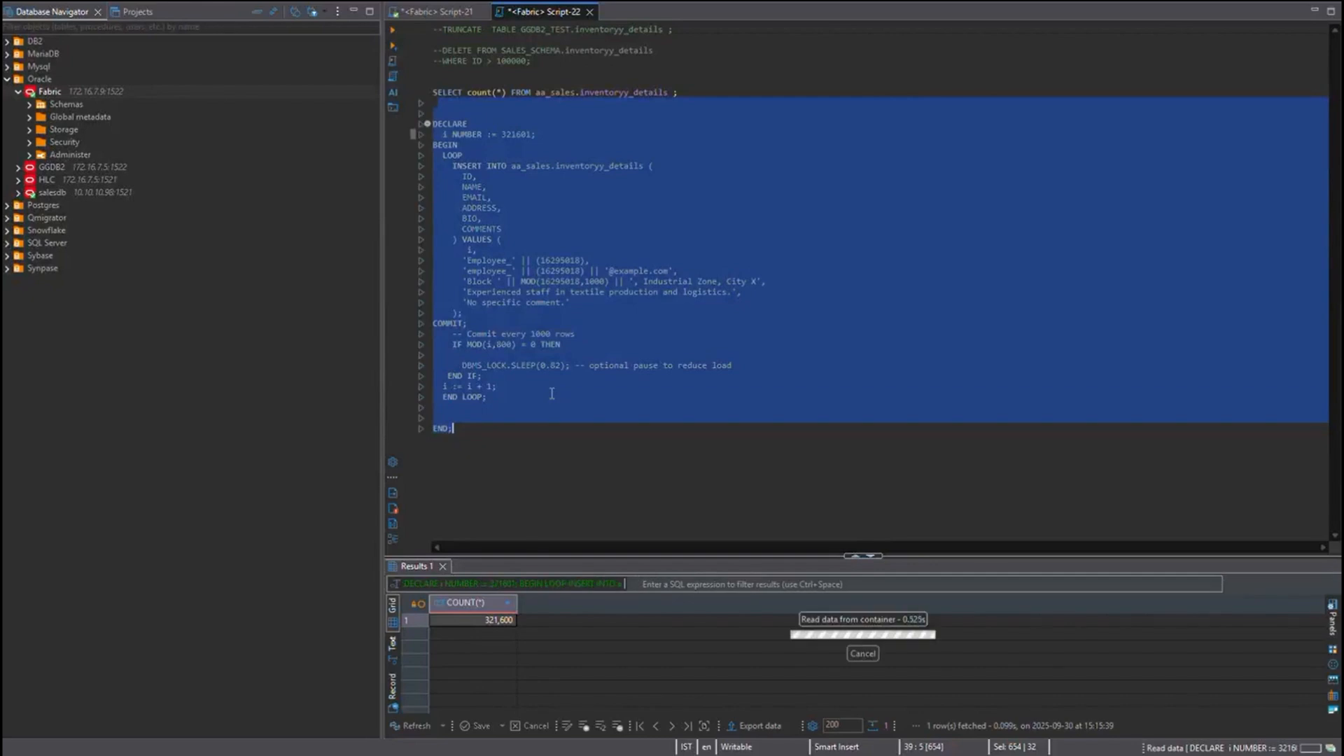
Run the PL/SQL loop in Script-21 that inserts rows into aa_sales.EMP_DDATA
click(443, 10)
click(434, 134)
shift+click(558, 438)
key(ctrl+Return)
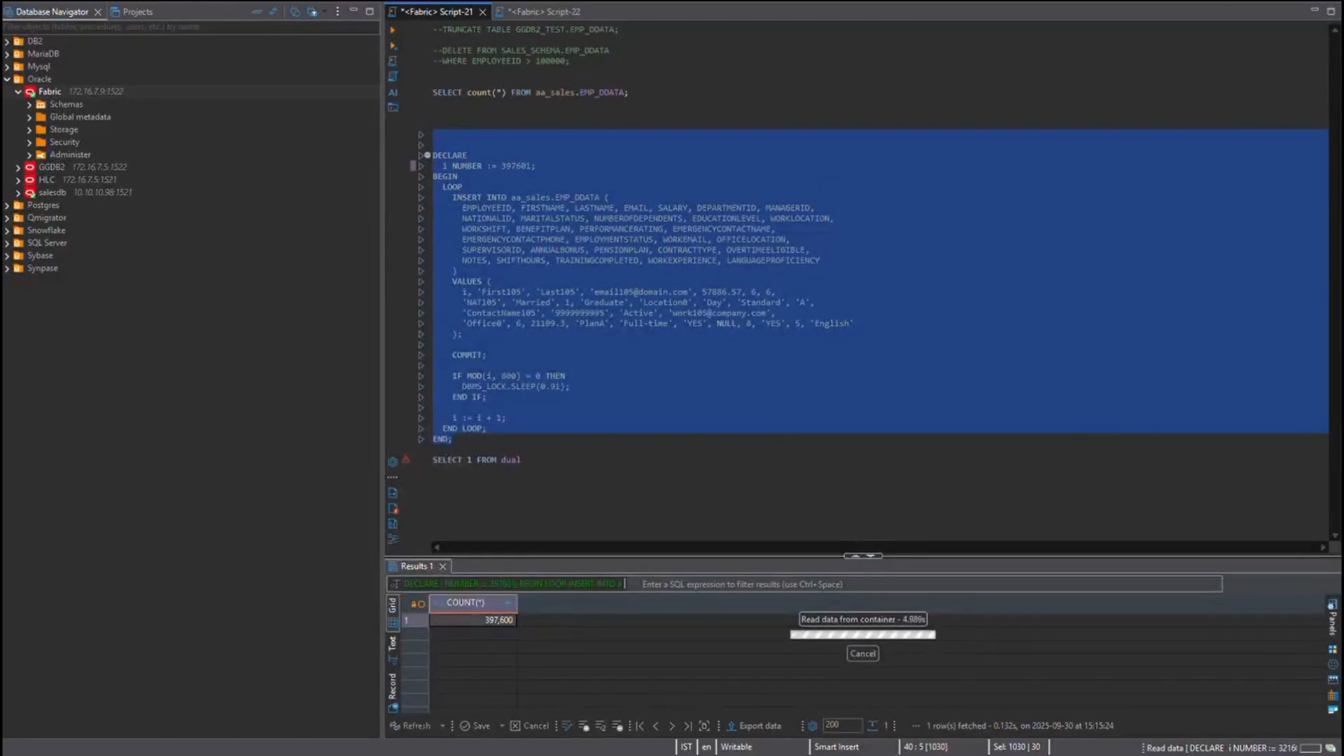
Switch back to QMigrator, check the dashboard's CDC metrics, and open the Data Migration Cut Over page
key(alt+Tab)
scroll(806, 191, down, 4)
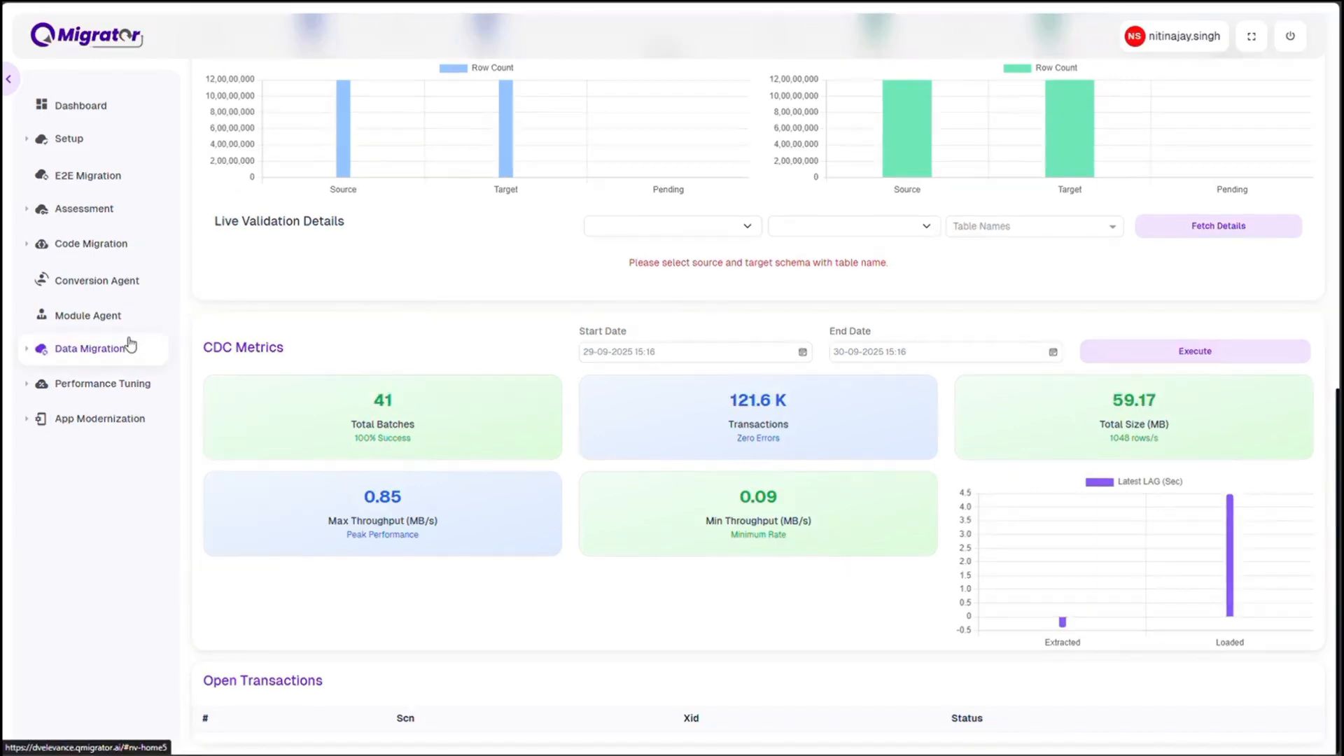
click(92, 353)
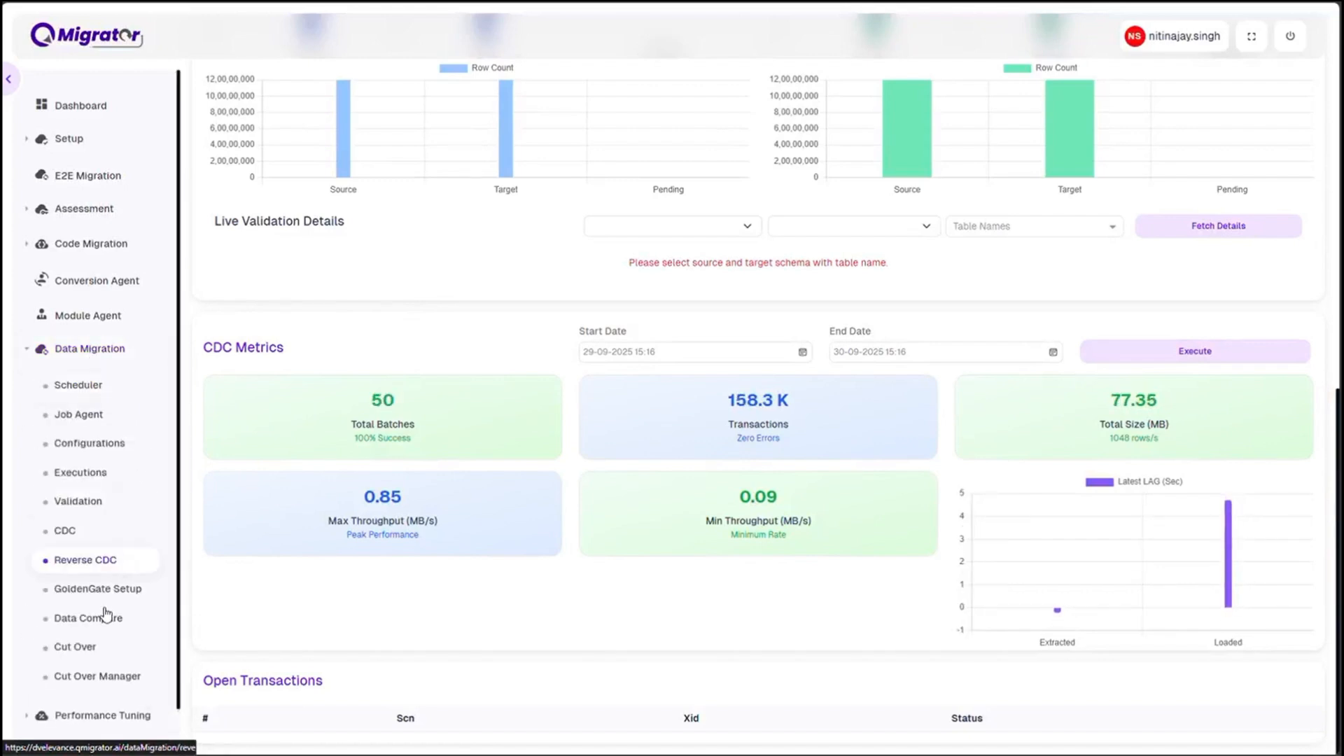
click(90, 650)
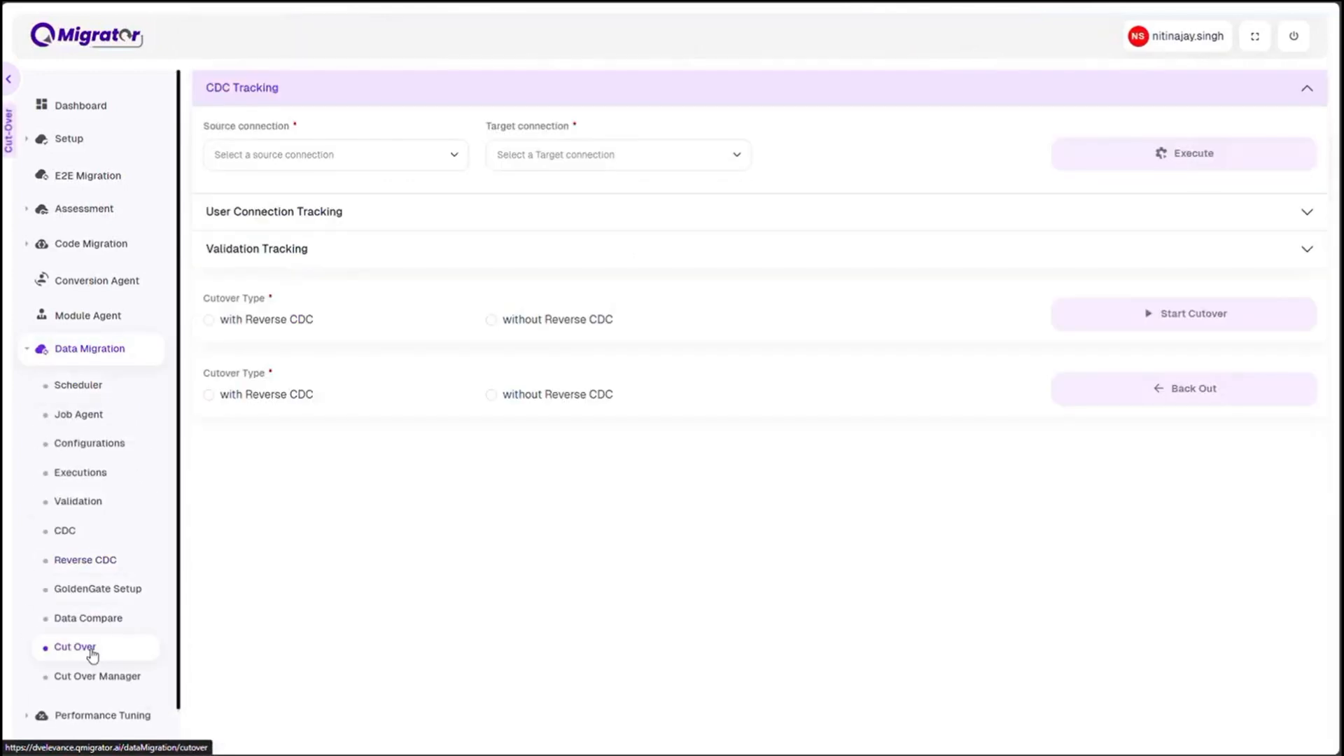
Execute CDC tracking for source connection Source_oracle and target connection TGTCONN to check the load lag
click(262, 99)
click(263, 102)
click(270, 151)
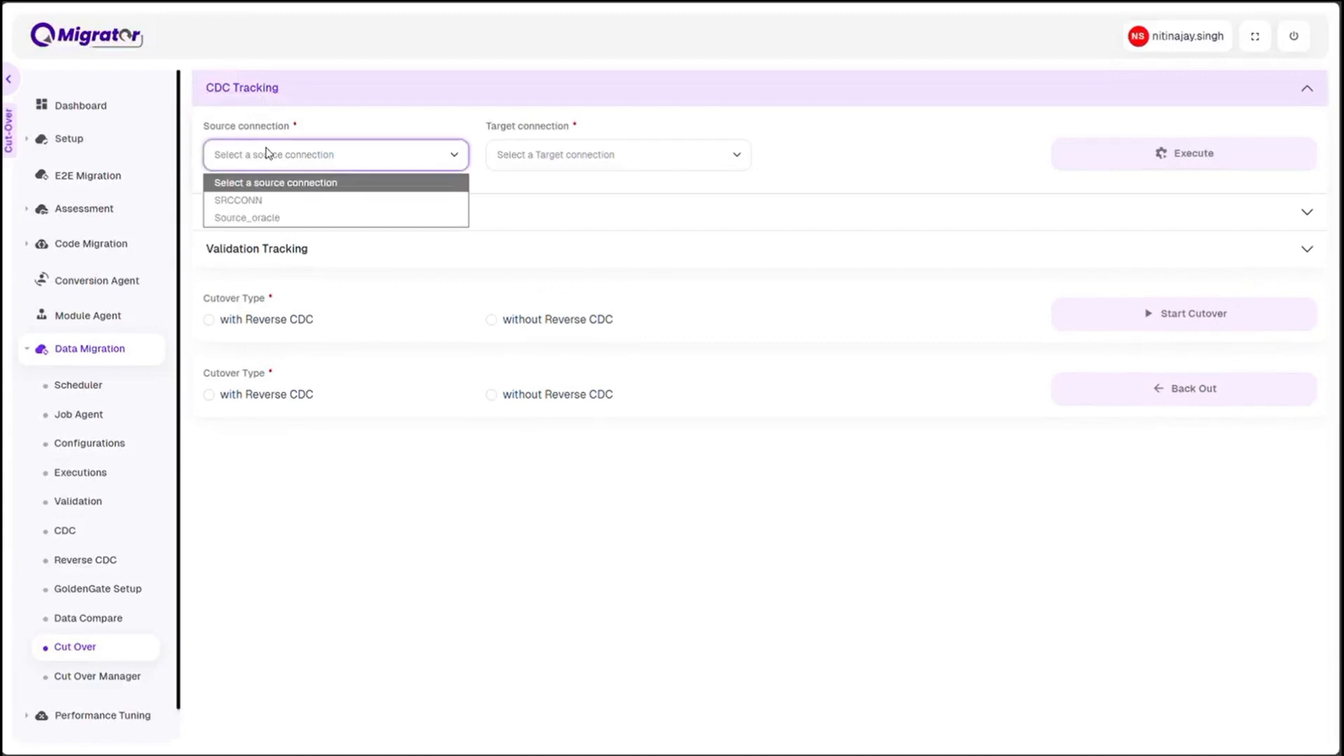
click(588, 158)
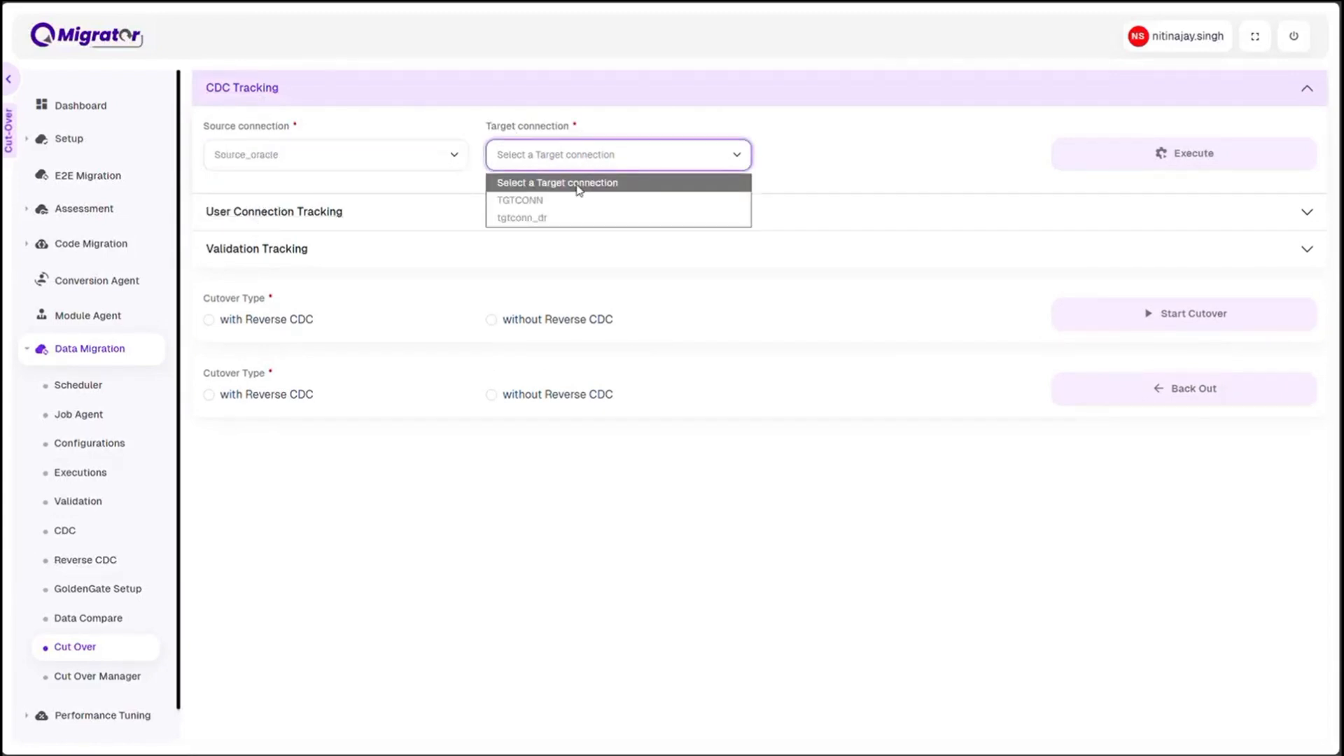
click(574, 213)
click(1187, 158)
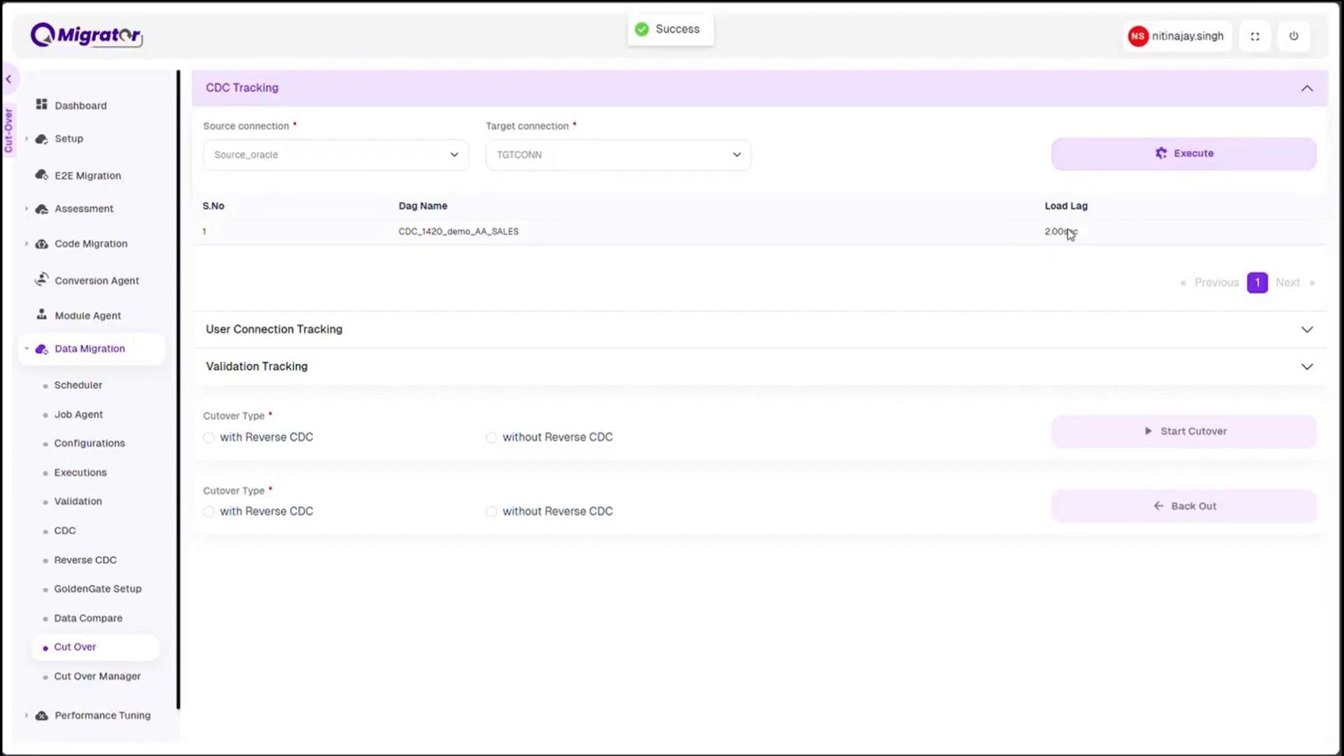
Execute user connection tracking for source connection Source_oracle
click(329, 88)
click(330, 130)
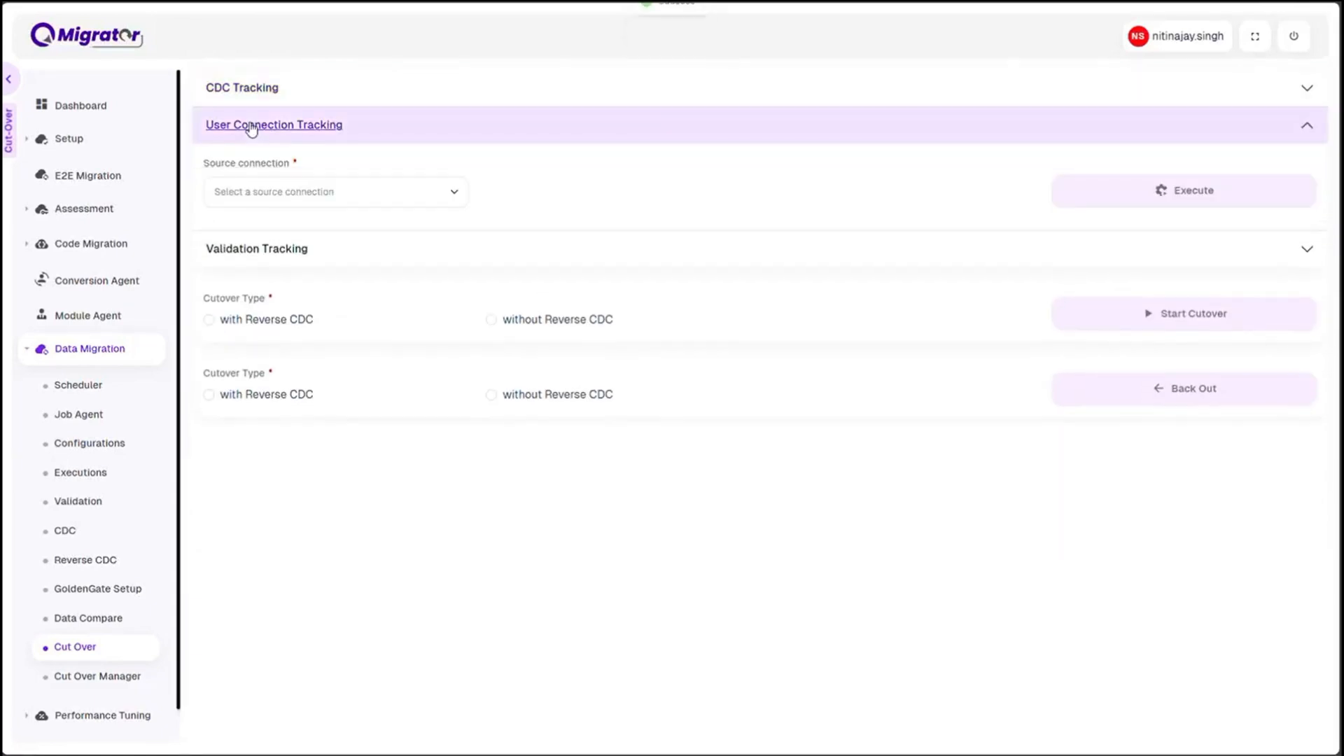
click(332, 196)
click(278, 255)
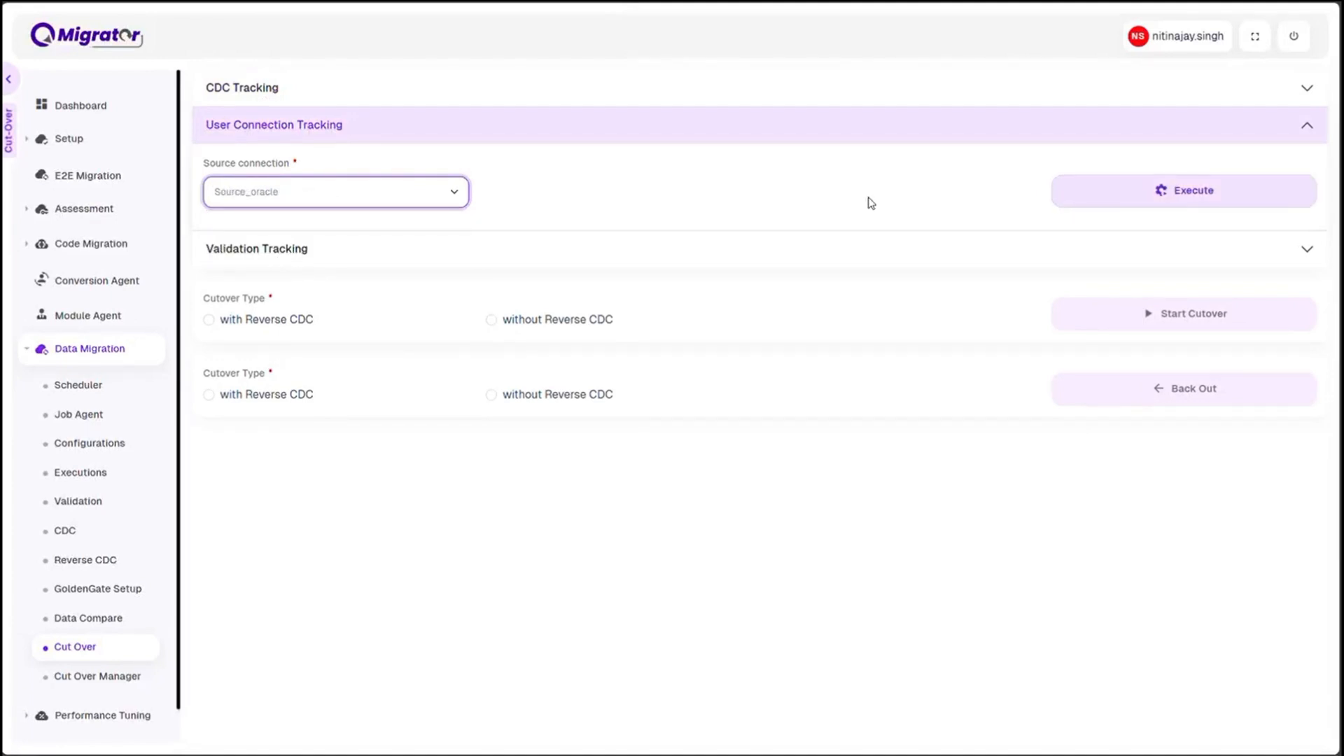
click(1135, 196)
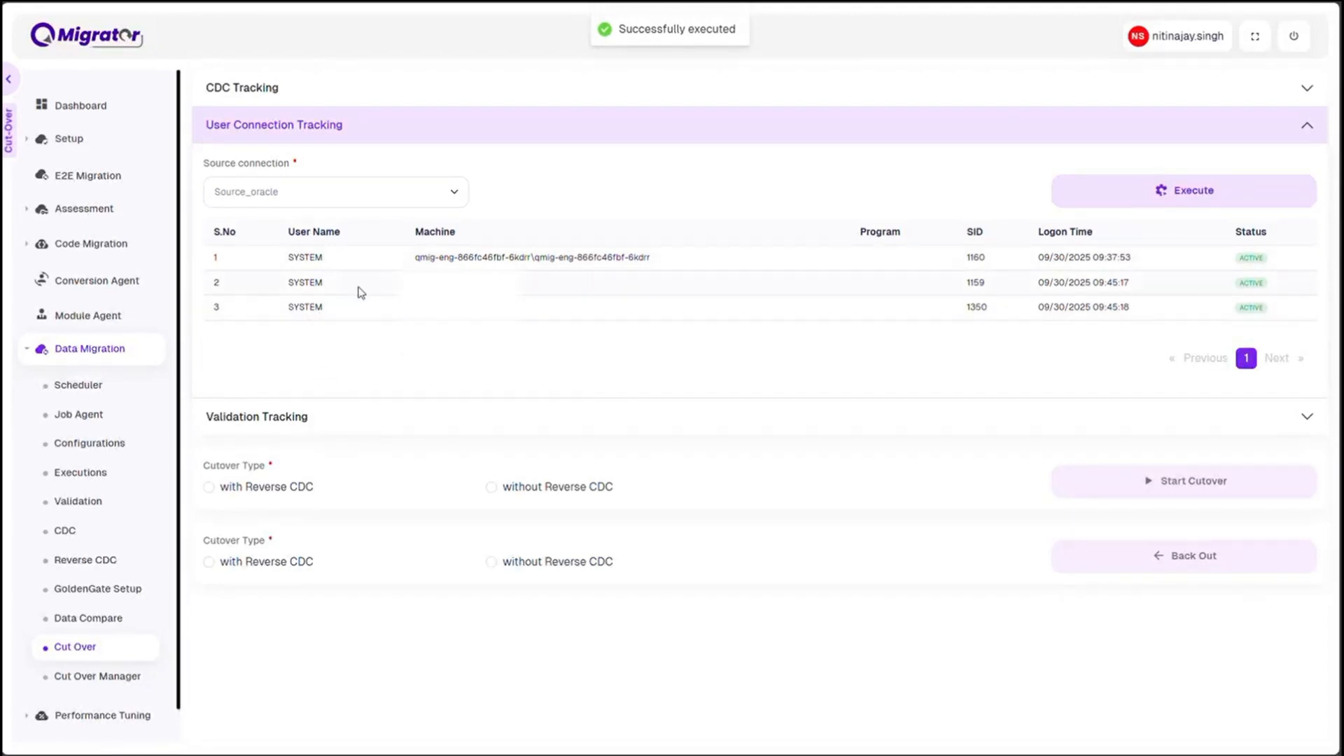
Execute validation tracking for Code Migration Validation with run number 11
click(284, 419)
click(265, 473)
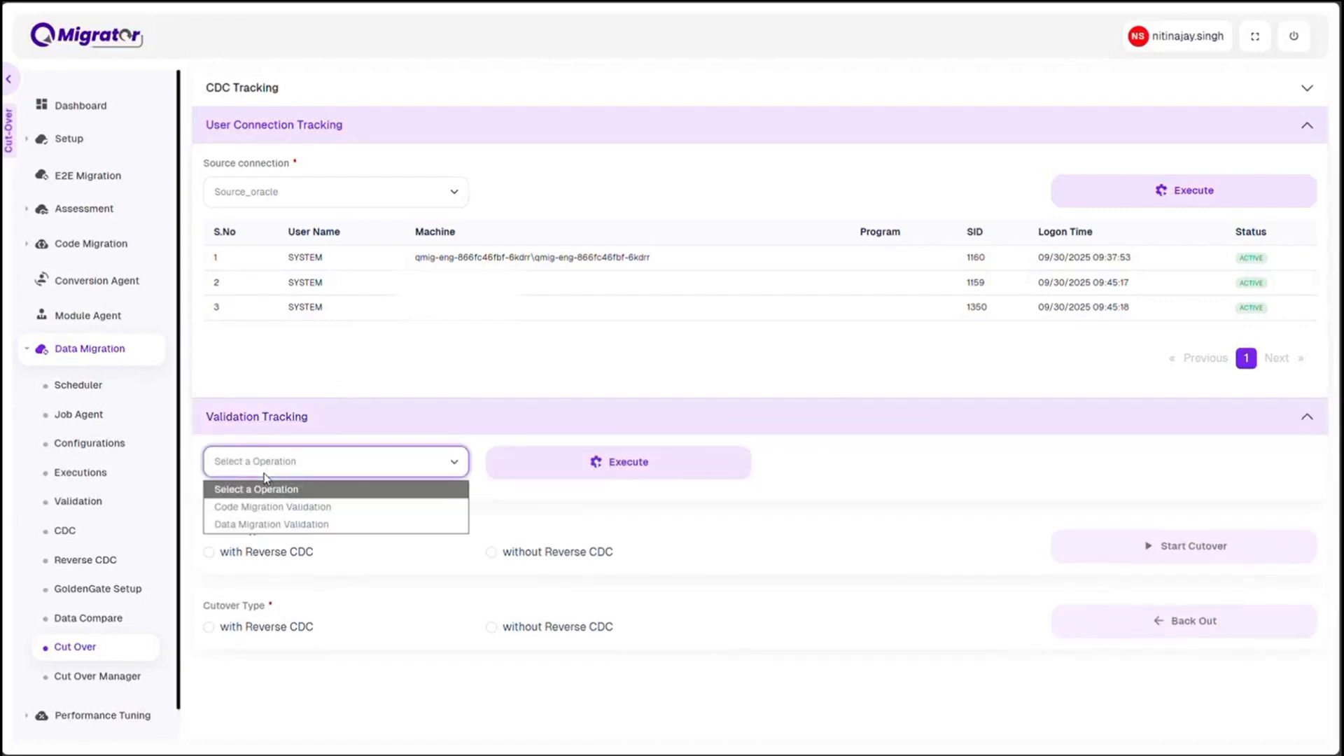
click(282, 507)
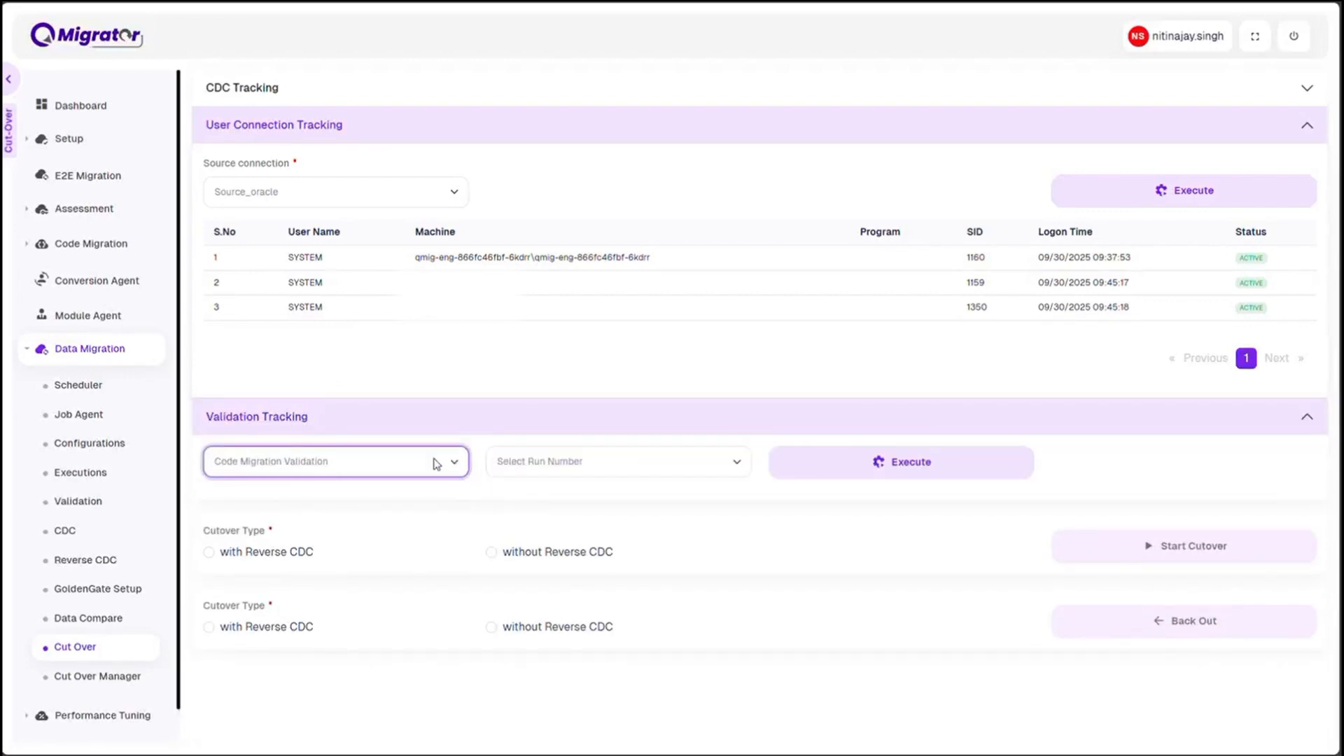
click(528, 470)
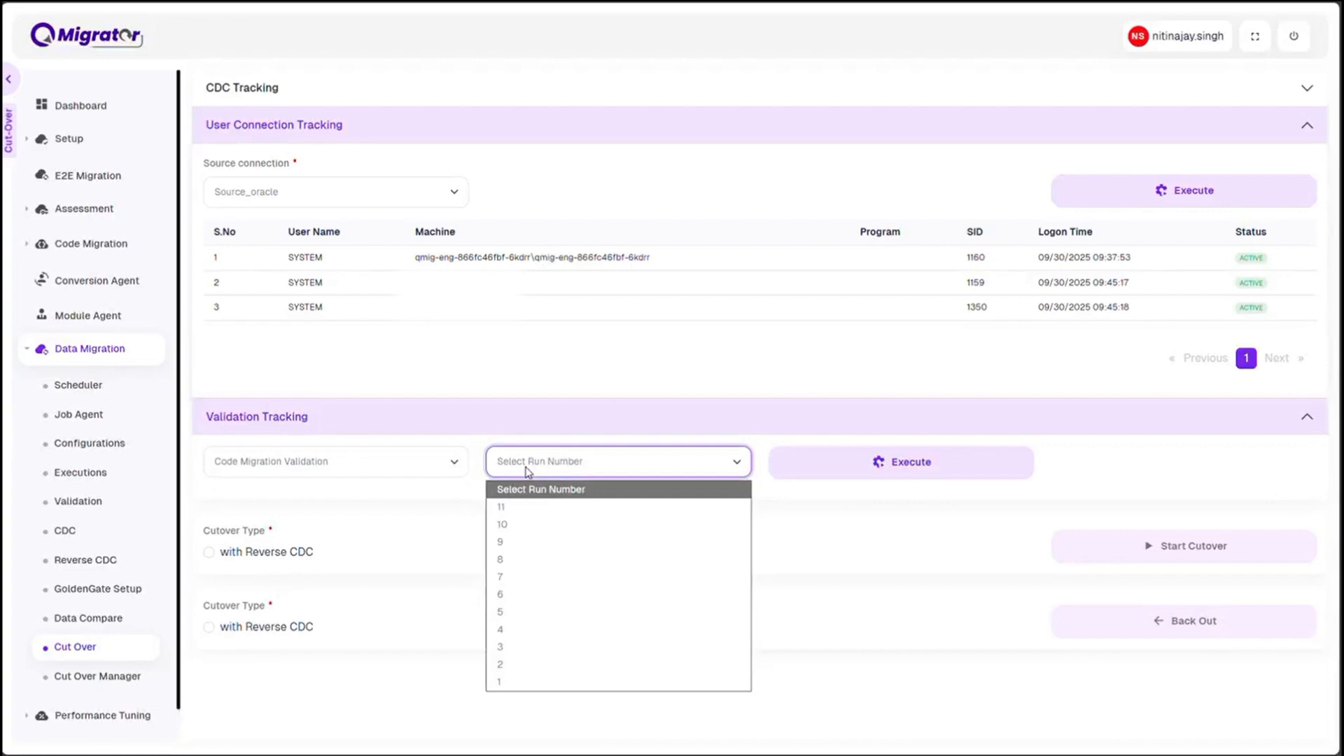
click(521, 508)
click(817, 467)
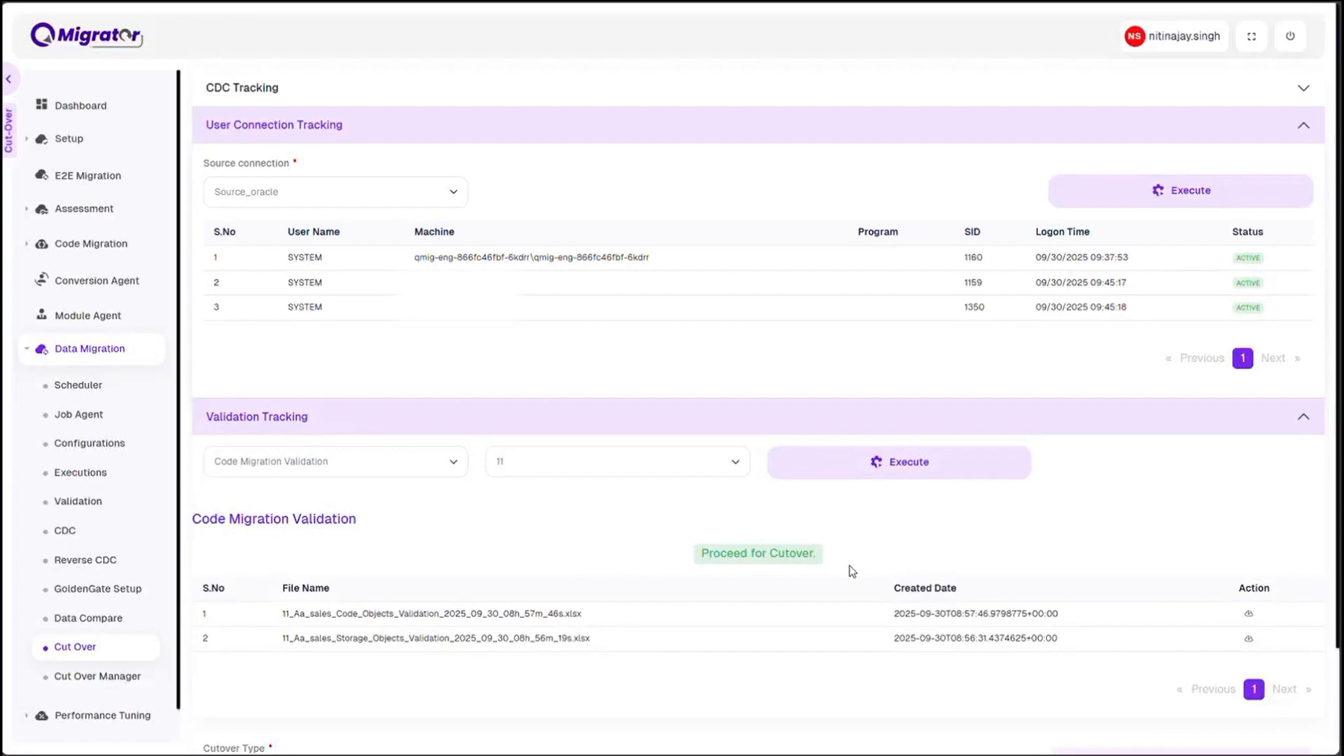
Execute validation tracking for Data Migration Validation with source connection Source_oracle and target connection TGTCONN
click(396, 463)
click(307, 529)
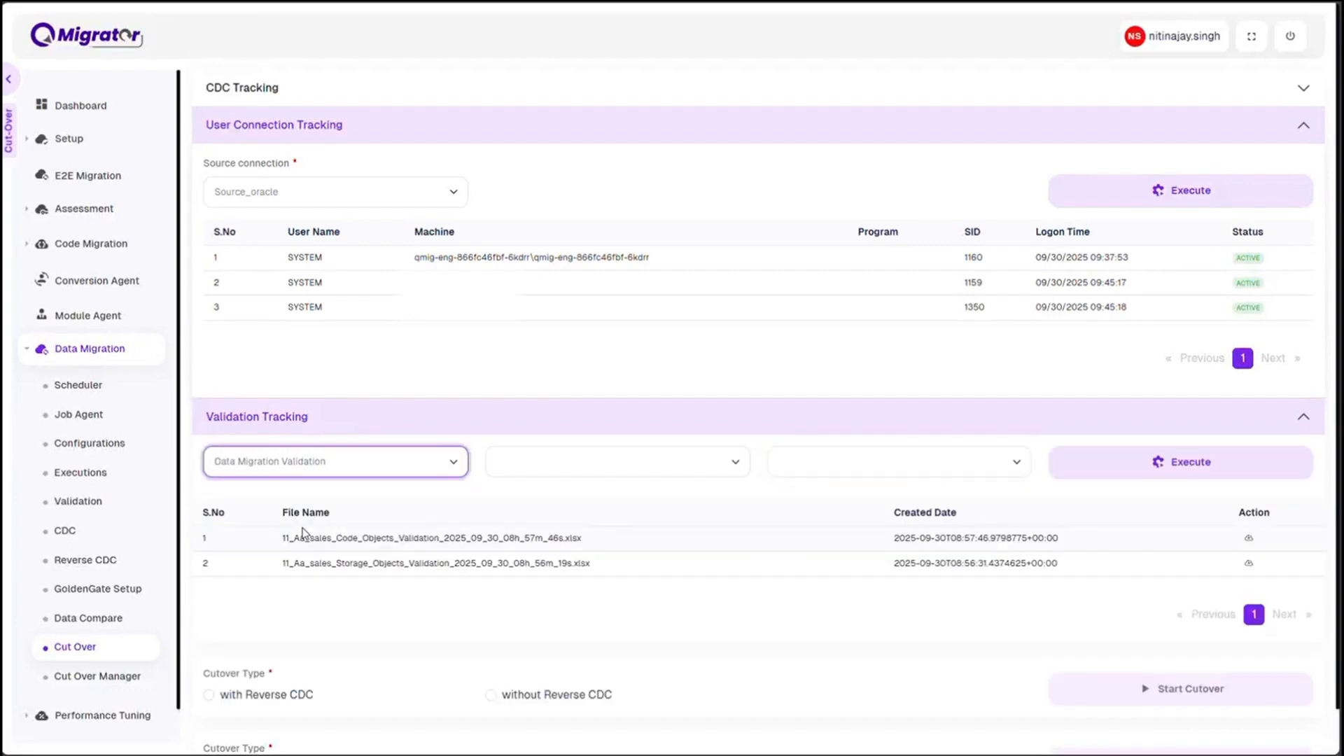
click(563, 472)
click(543, 529)
click(866, 469)
click(828, 507)
click(1115, 468)
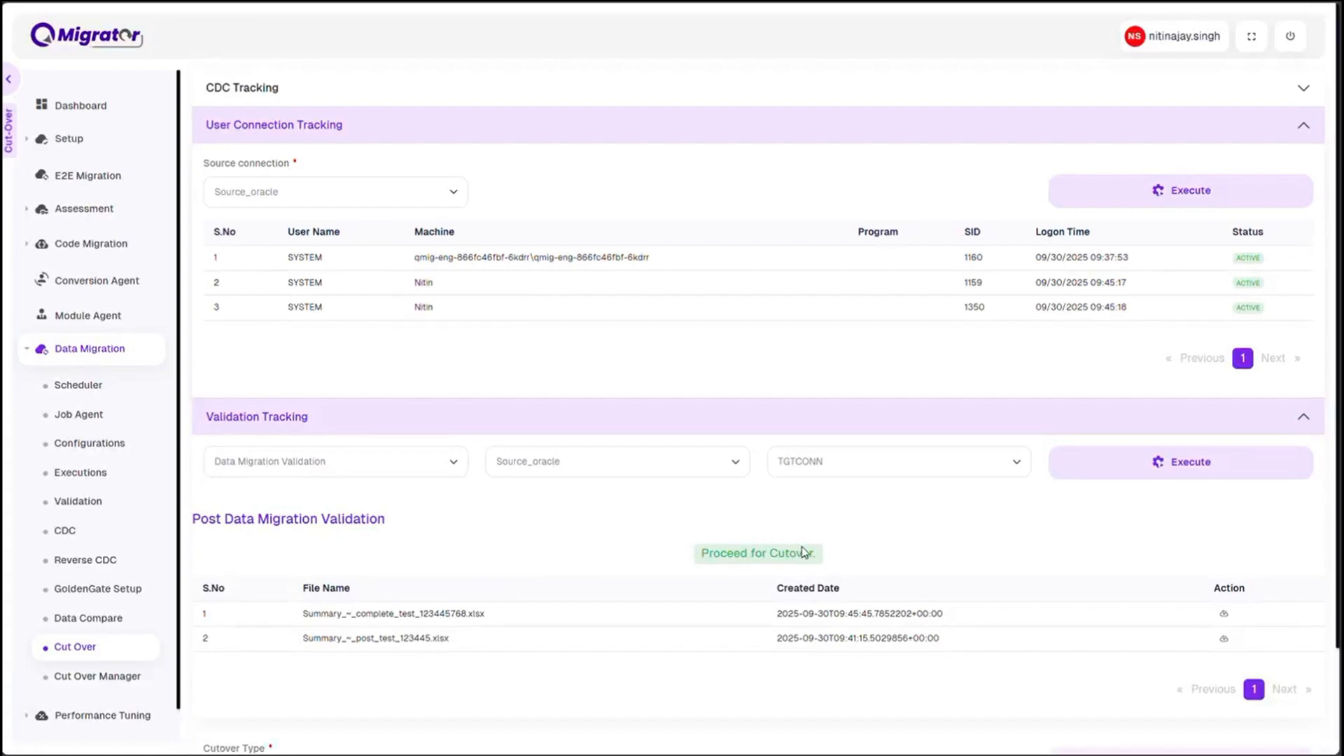
Switch to the database client and cancel the running insert loops in Script-21 and Script-22
key(alt+Tab)
click(862, 652)
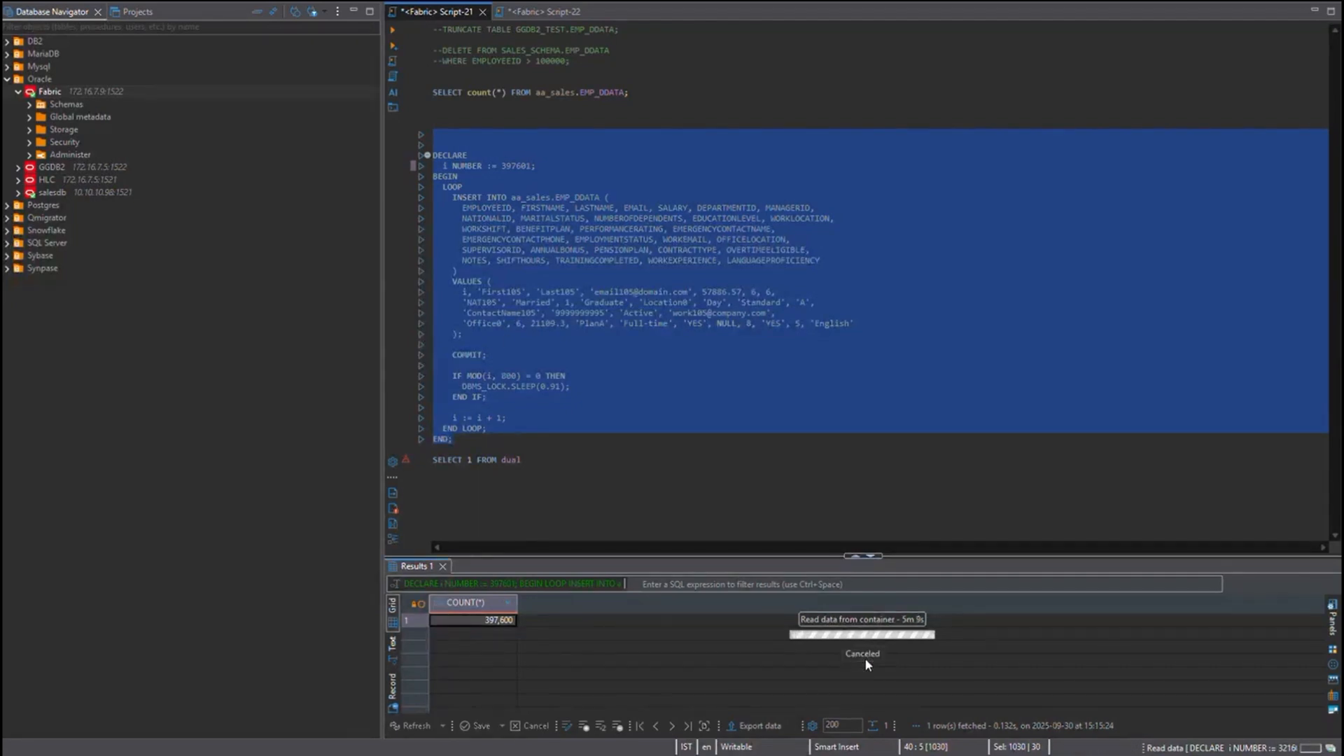
click(528, 12)
click(863, 654)
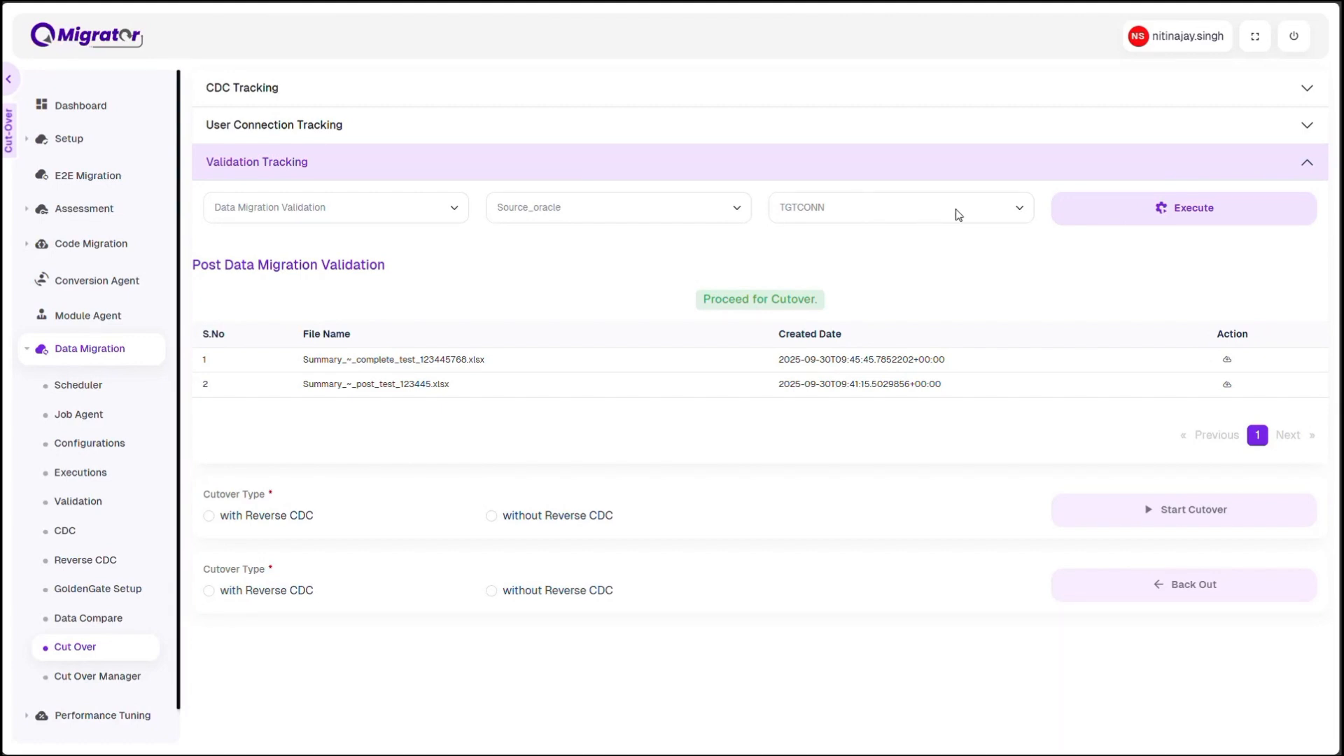
Return to QMigrator's Cut Over page and recheck the CDC load lag for Source_oracle and TGTCONN
click(255, 90)
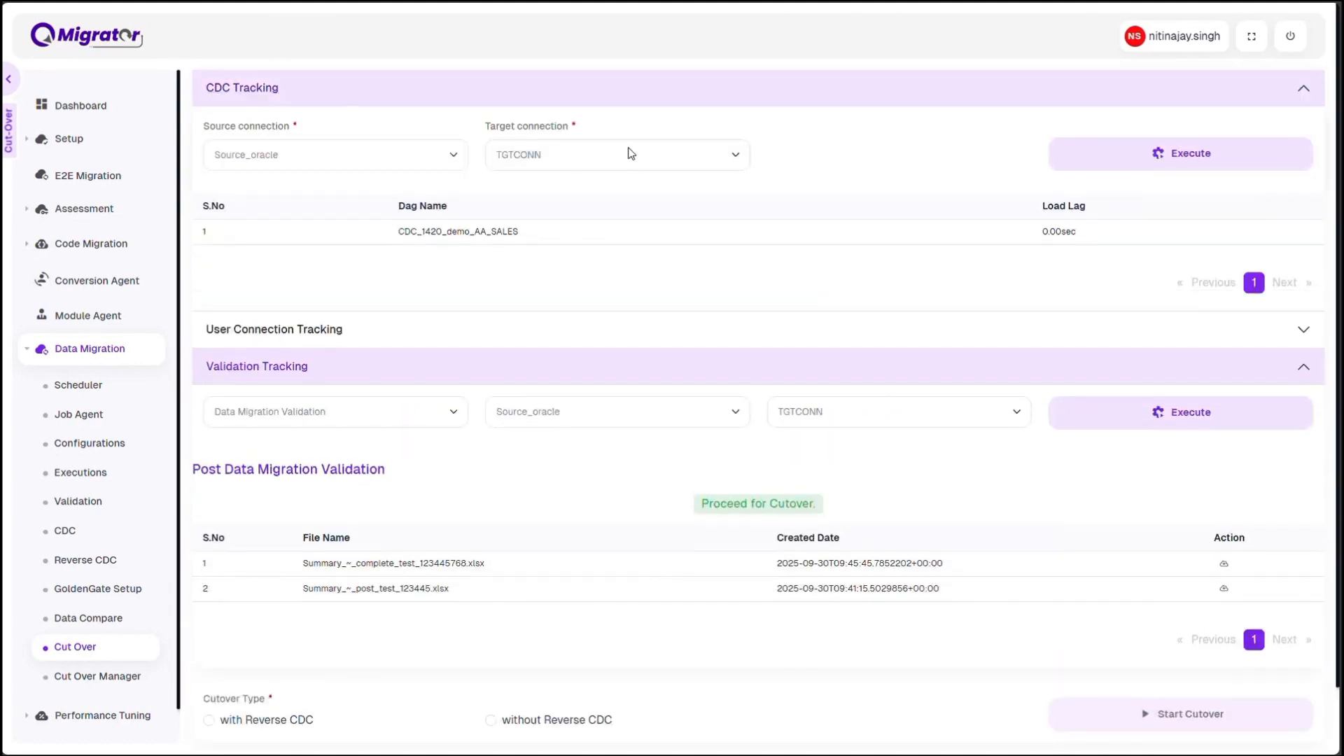
click(1056, 155)
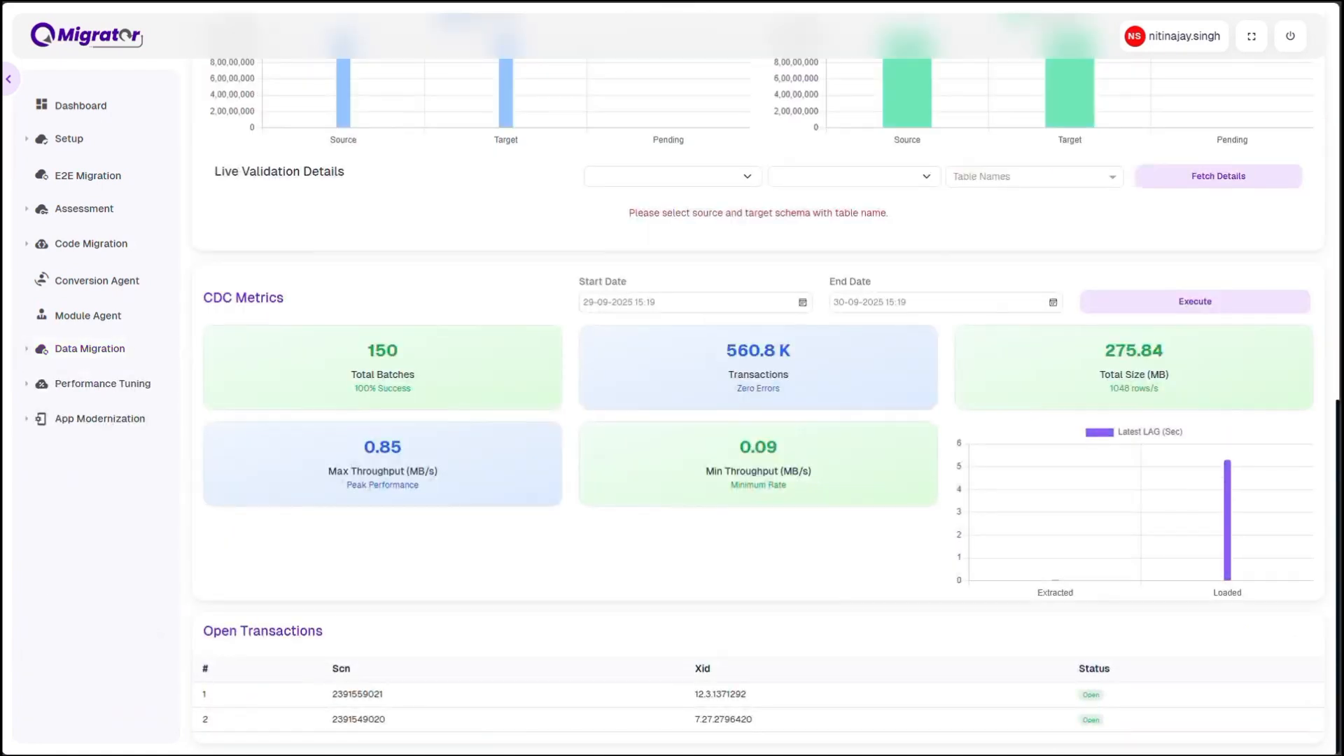
Set the dashboard's live validation details to source schema AA_SALES and target schema aa_sales
click(695, 181)
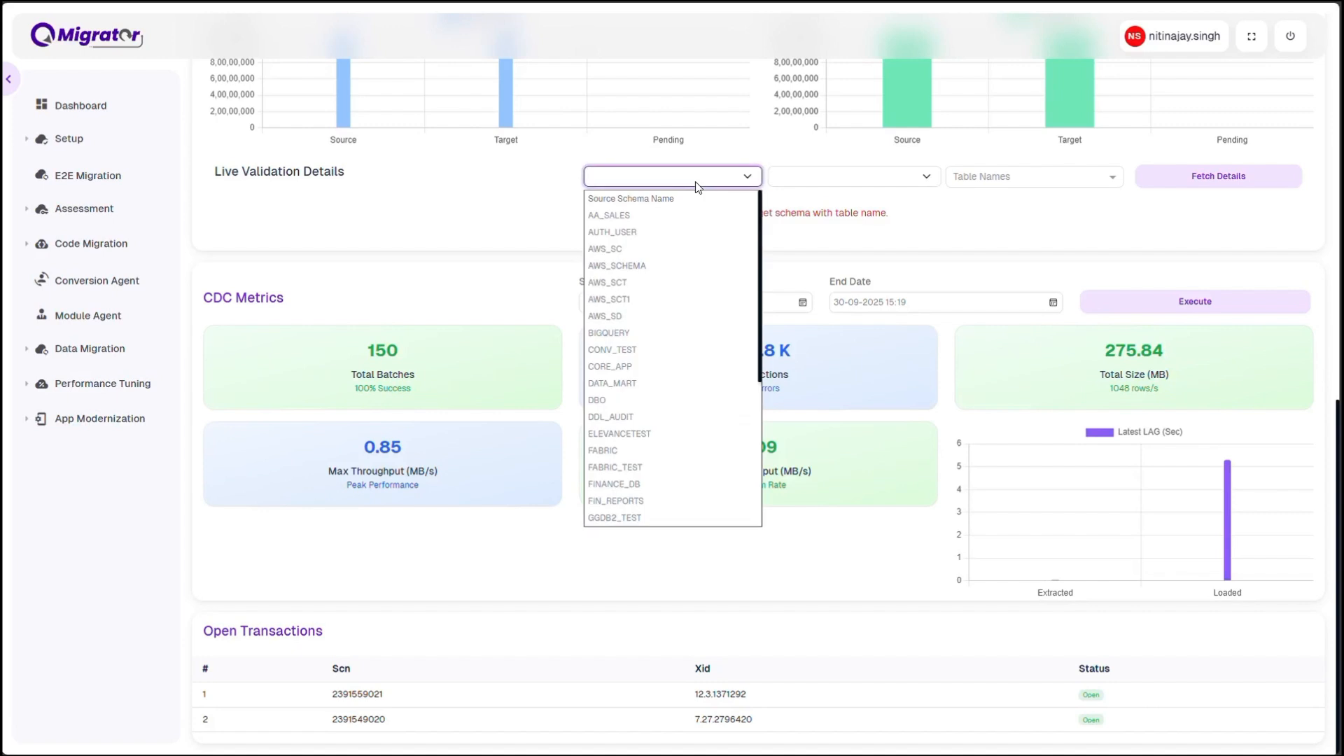
click(648, 214)
click(835, 179)
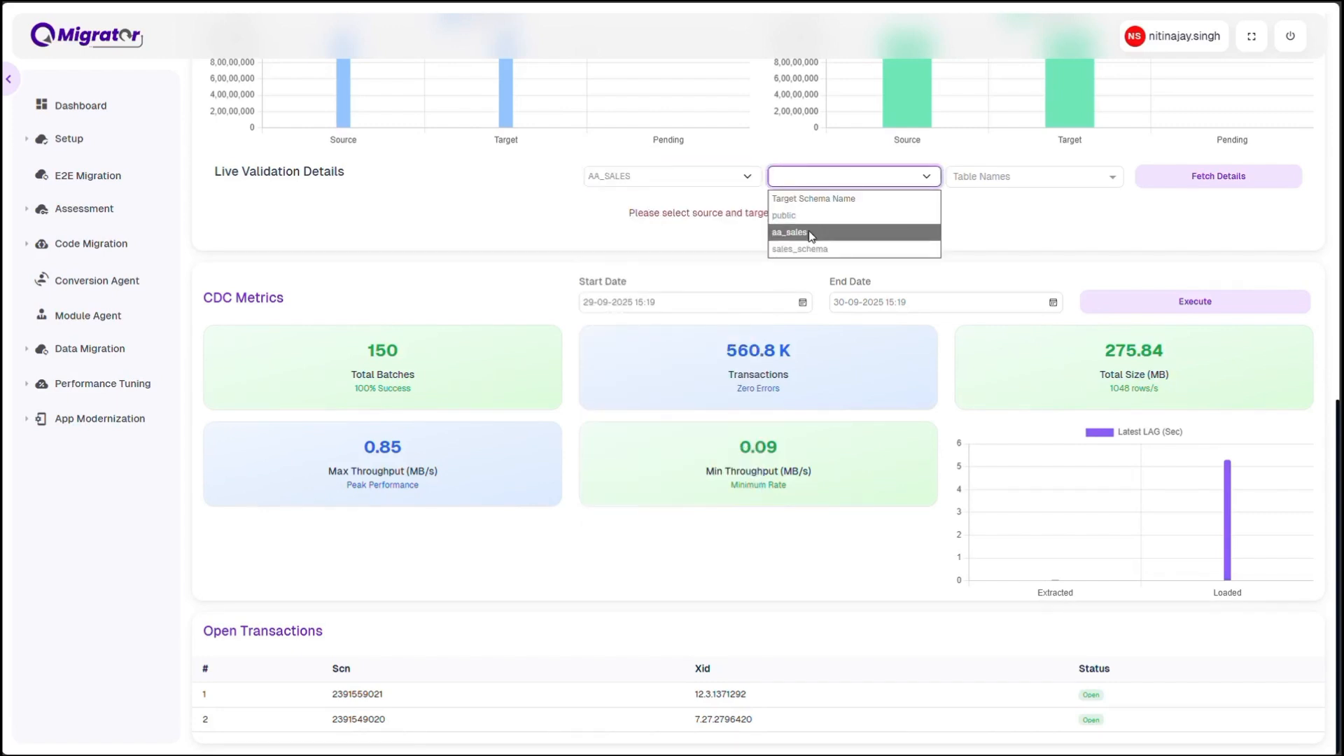
click(811, 234)
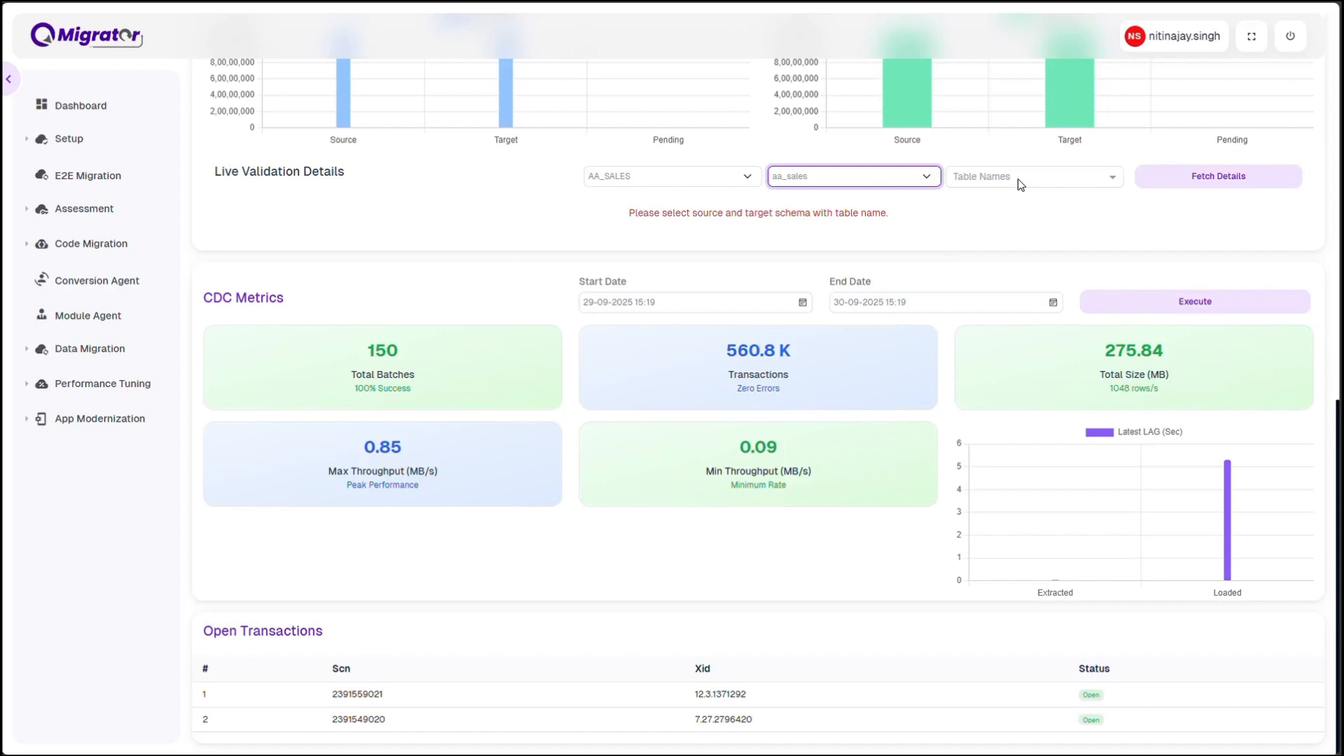
click(720, 22)
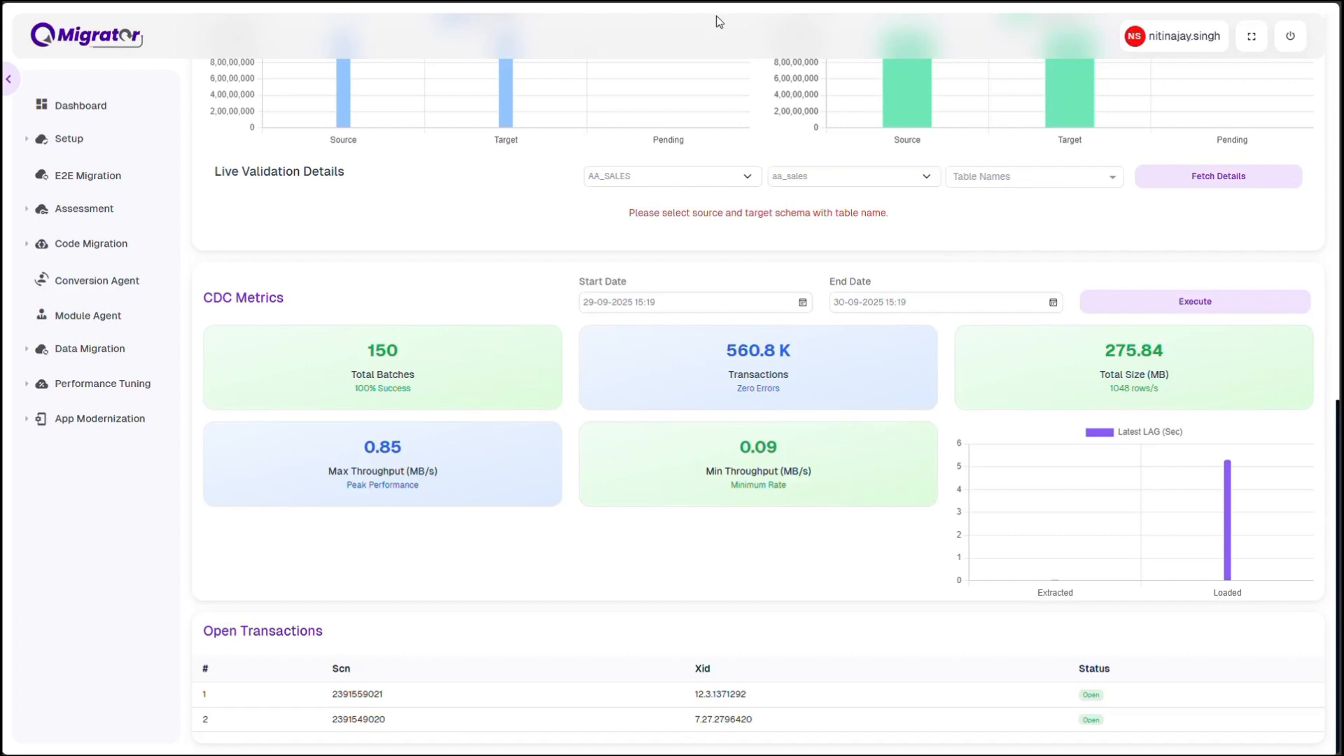
List the E2E Migration reports of run number 11 for the Conversion operation
click(97, 186)
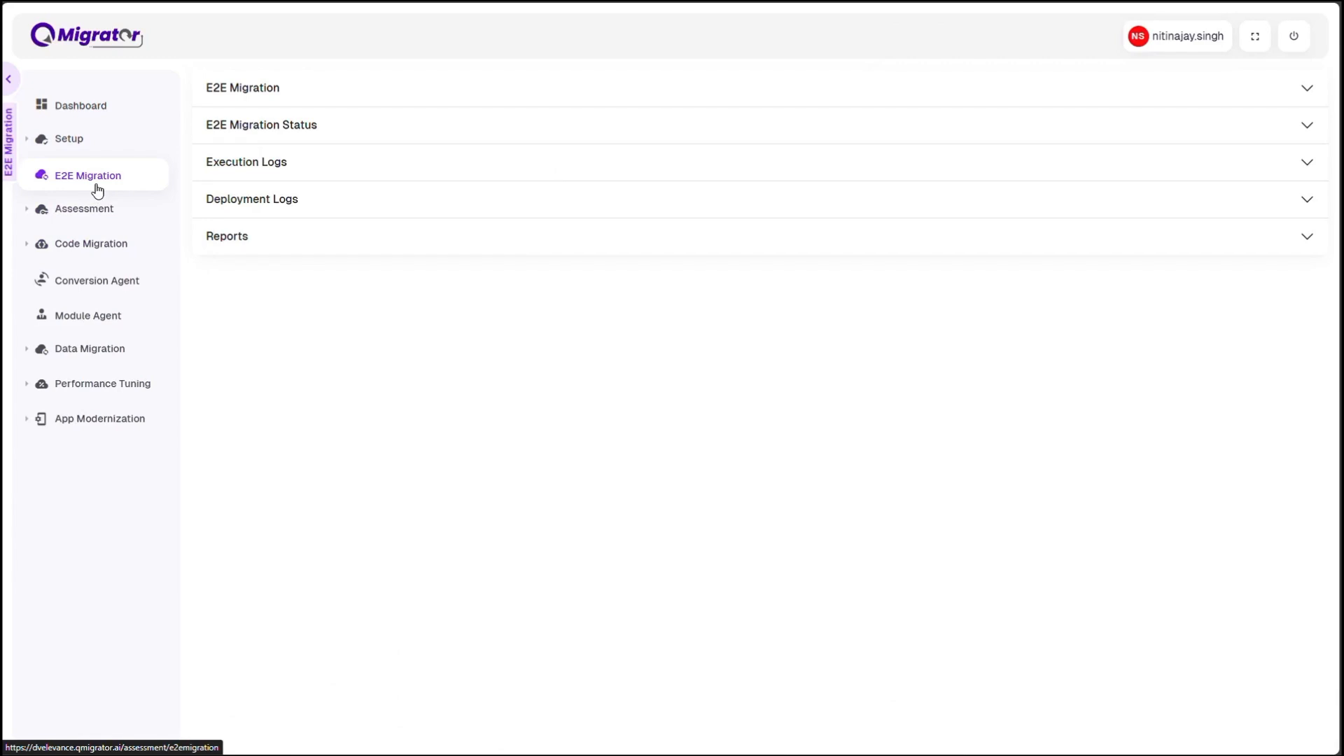
click(231, 240)
click(264, 277)
click(251, 327)
click(429, 289)
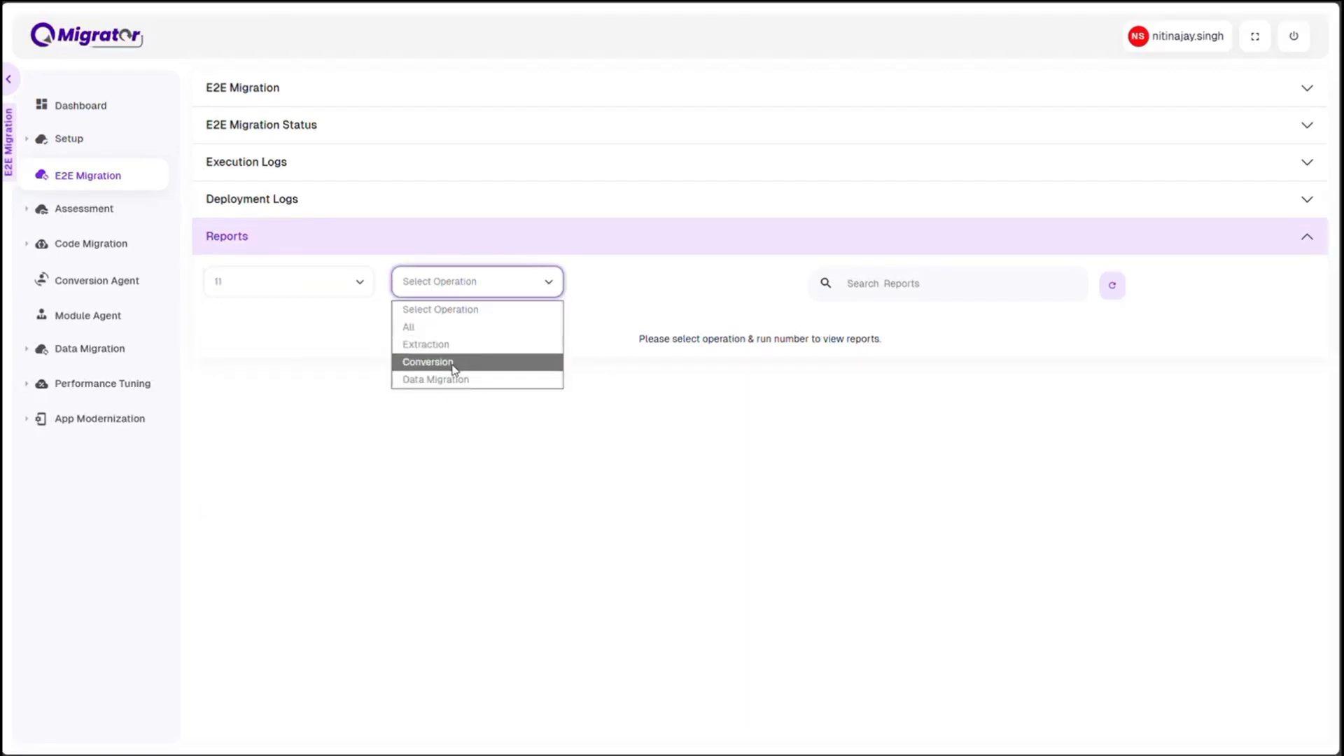
click(453, 364)
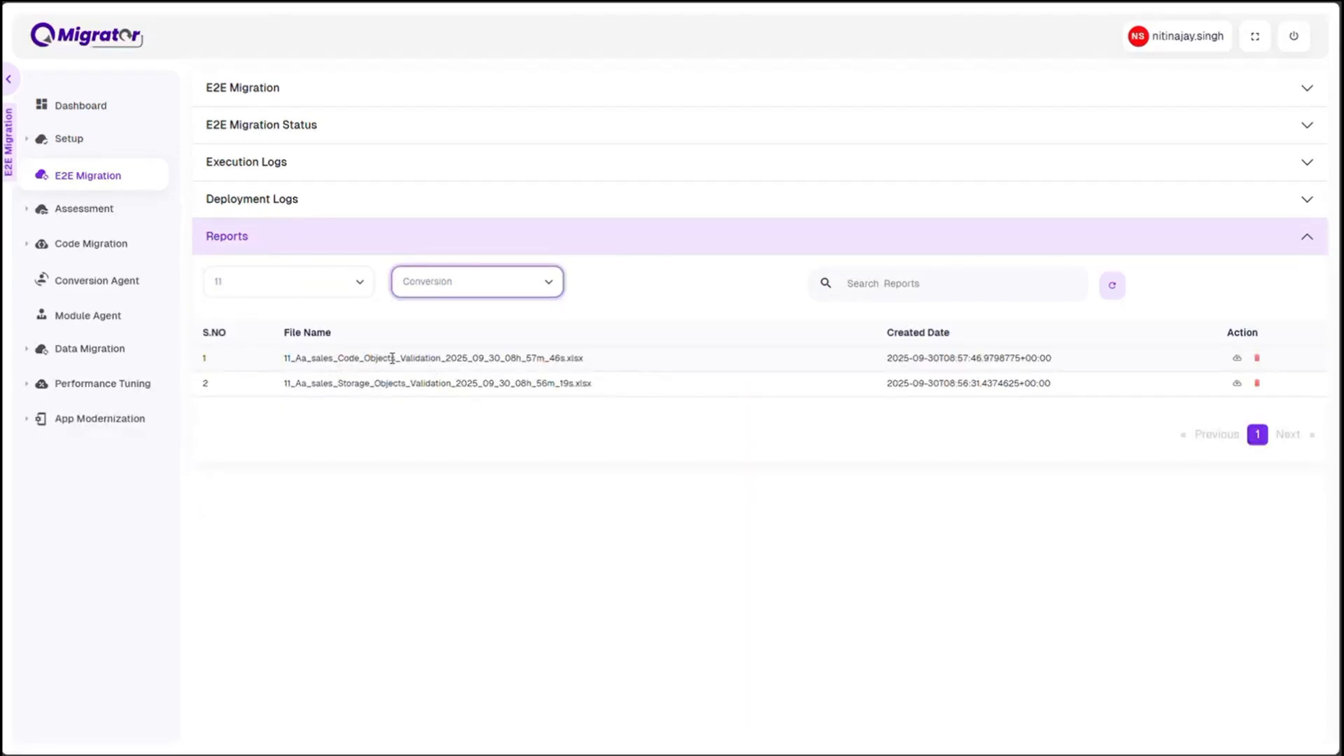
Download the Code Objects validation report of run 11, open it, and view its Code_Objects sheet
click(1236, 358)
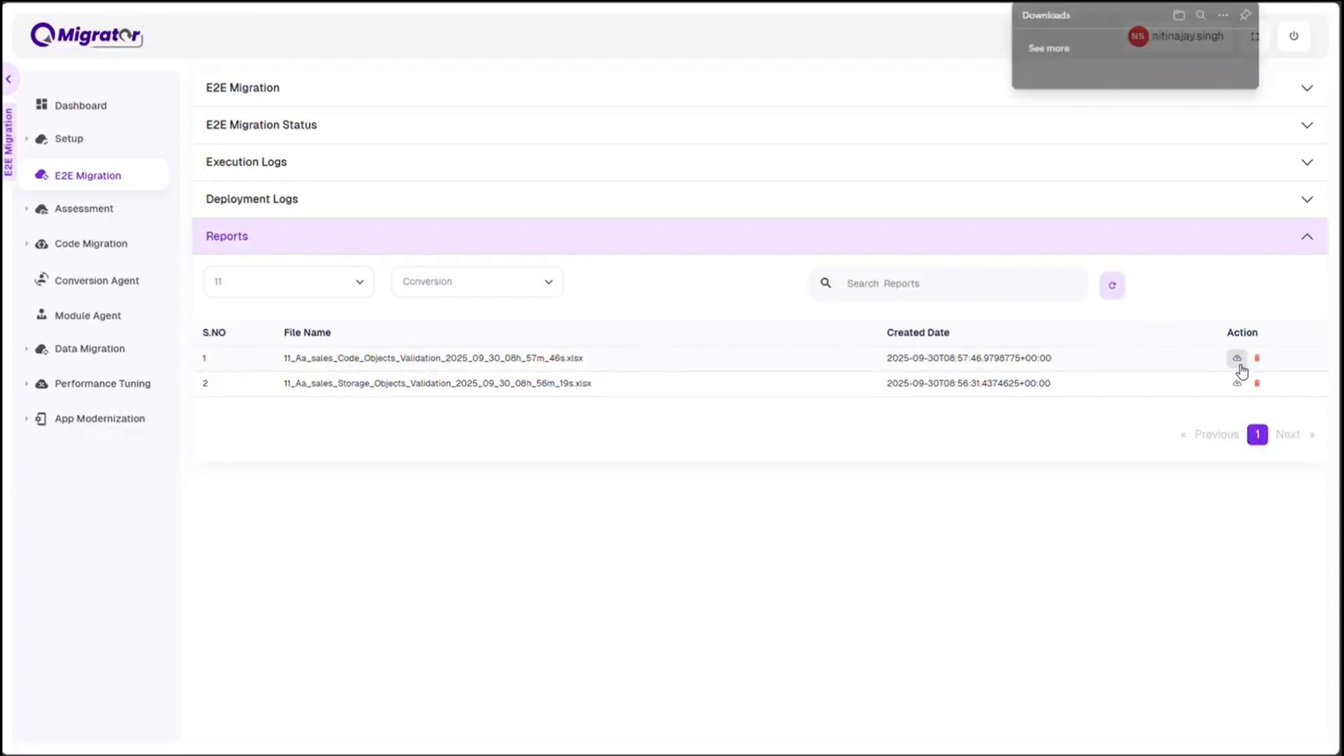
click(1054, 67)
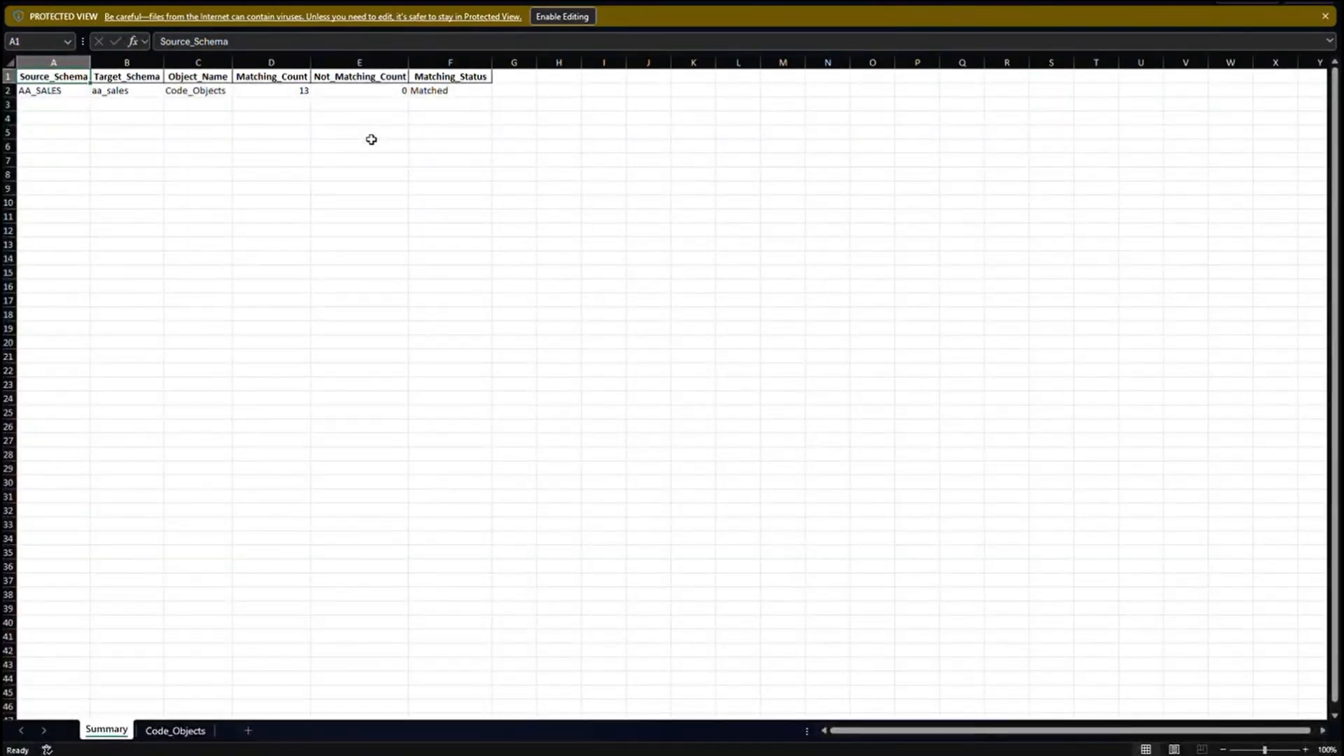
click(195, 732)
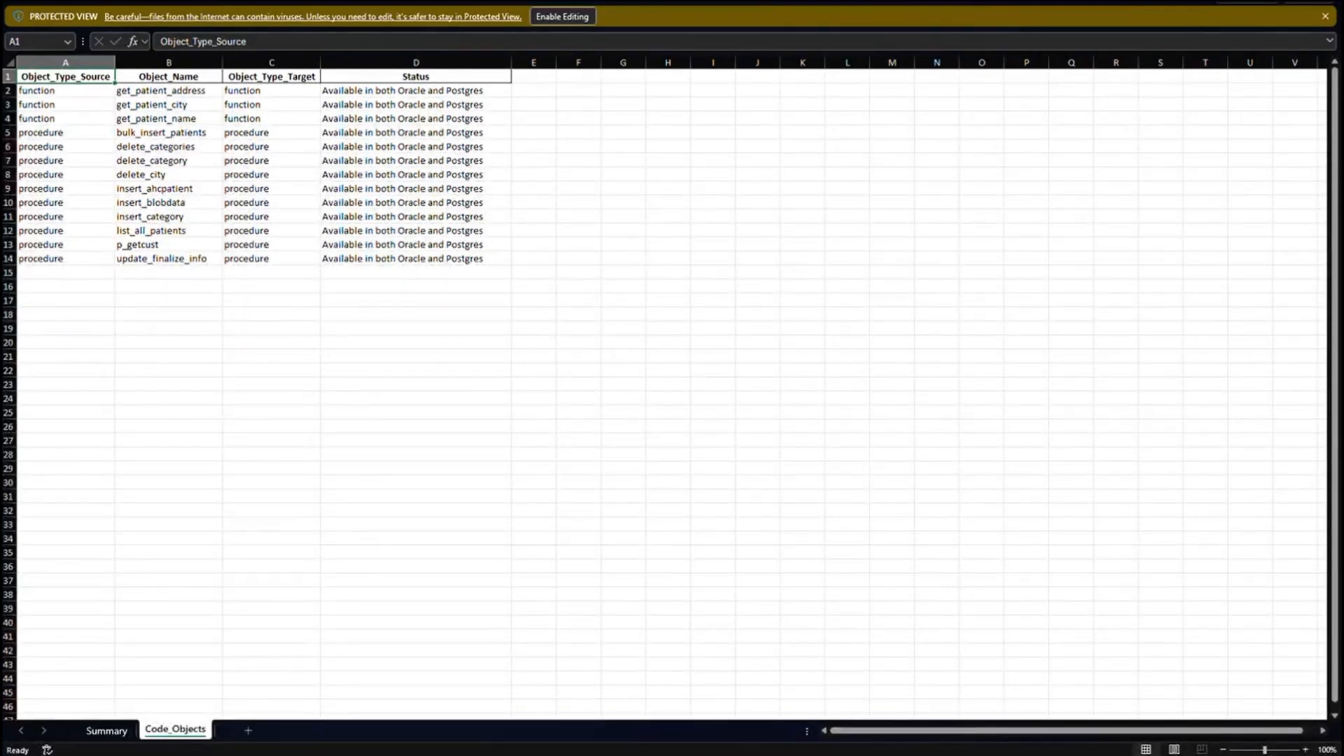
Return to the run 11 reports in QMigrator, dismiss the downloads list, and view the Conversion Agent page
click(728, 664)
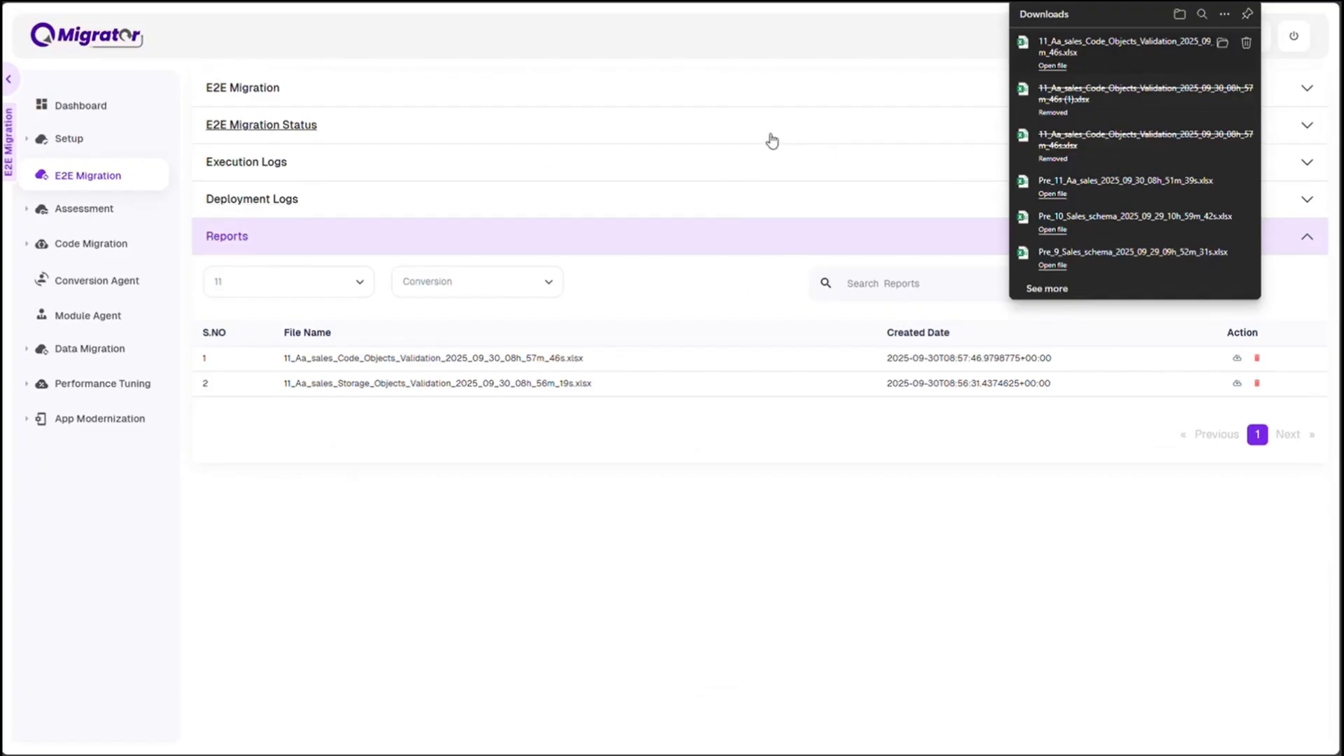
click(683, 293)
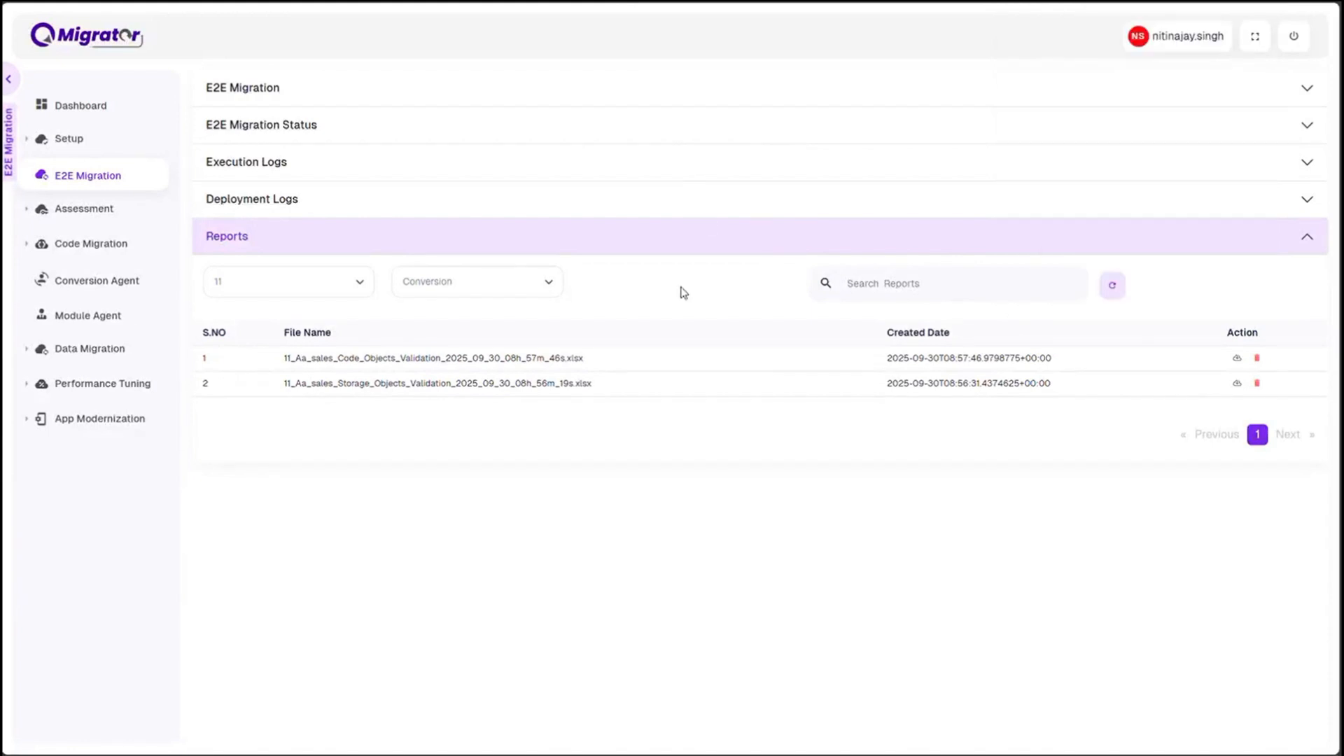
click(89, 280)
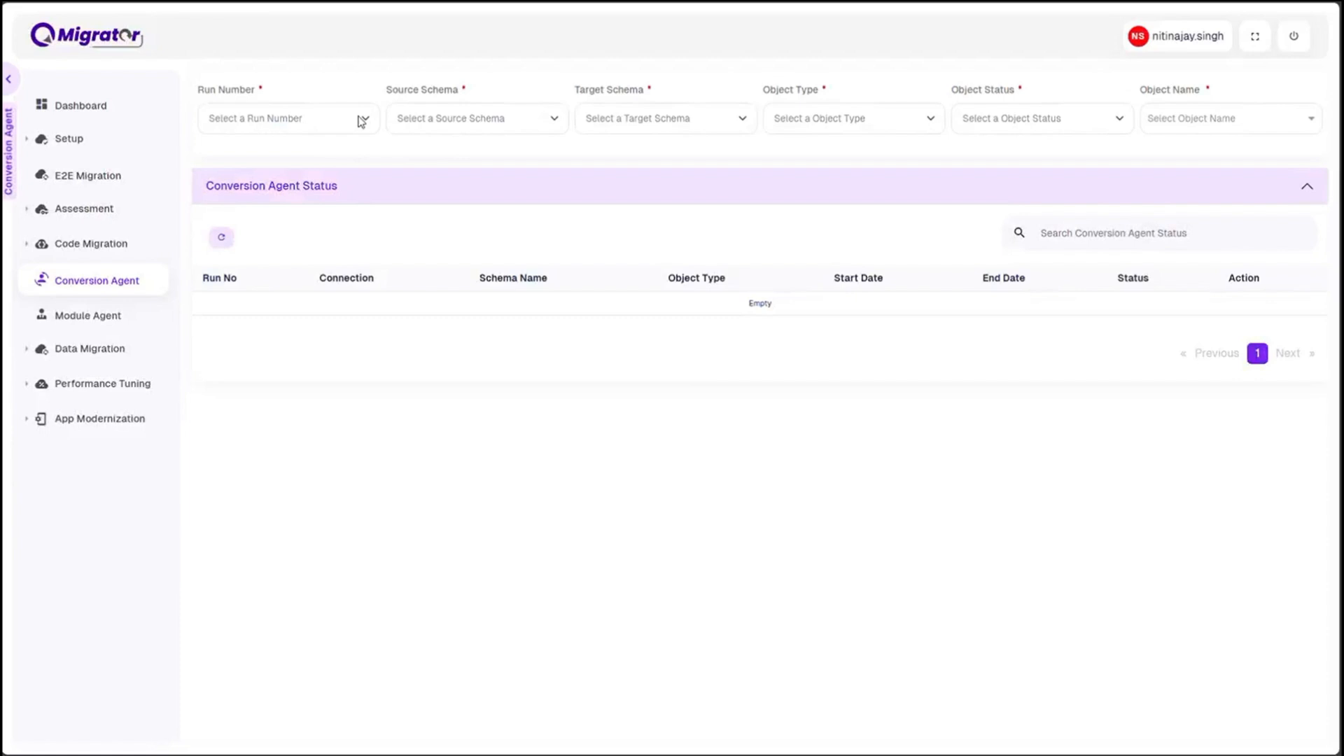
Open the Data Migration Cut Over page and set the cutover type to with Reverse CDC
click(90, 348)
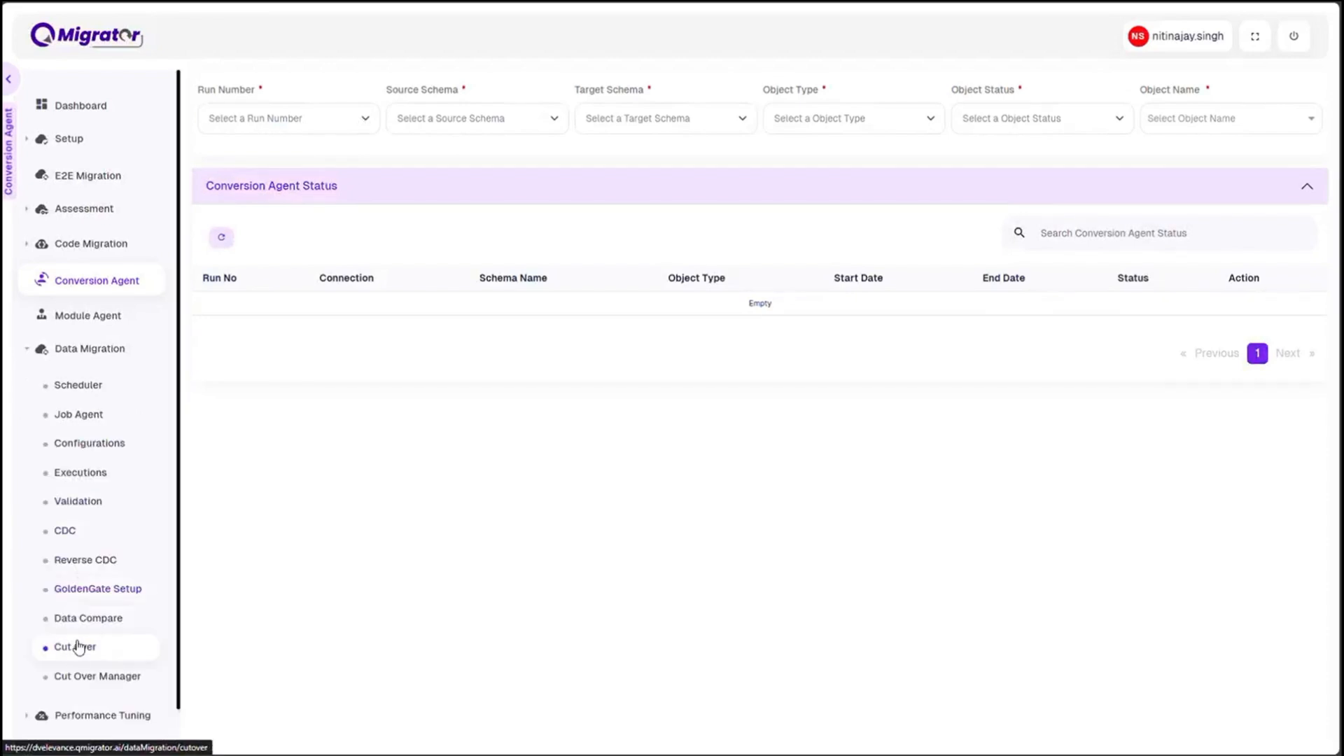
click(75, 647)
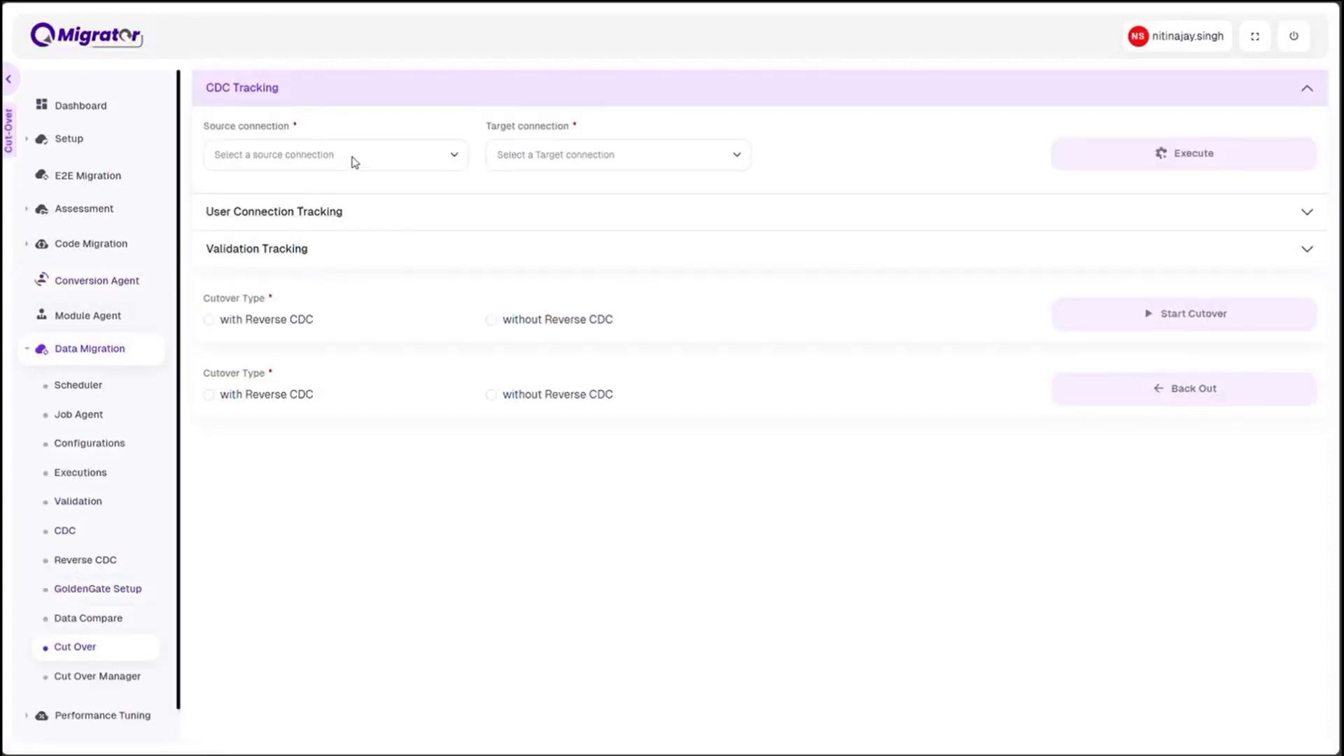
click(270, 97)
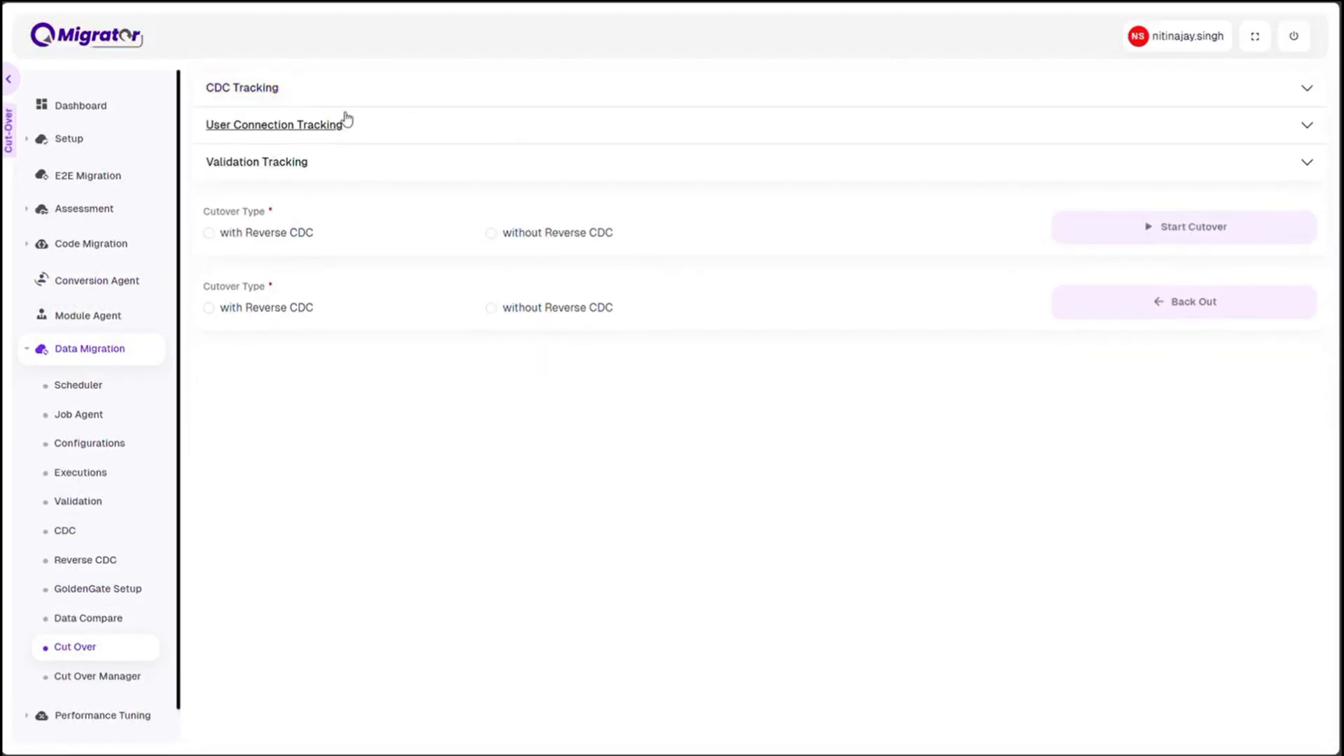
click(209, 233)
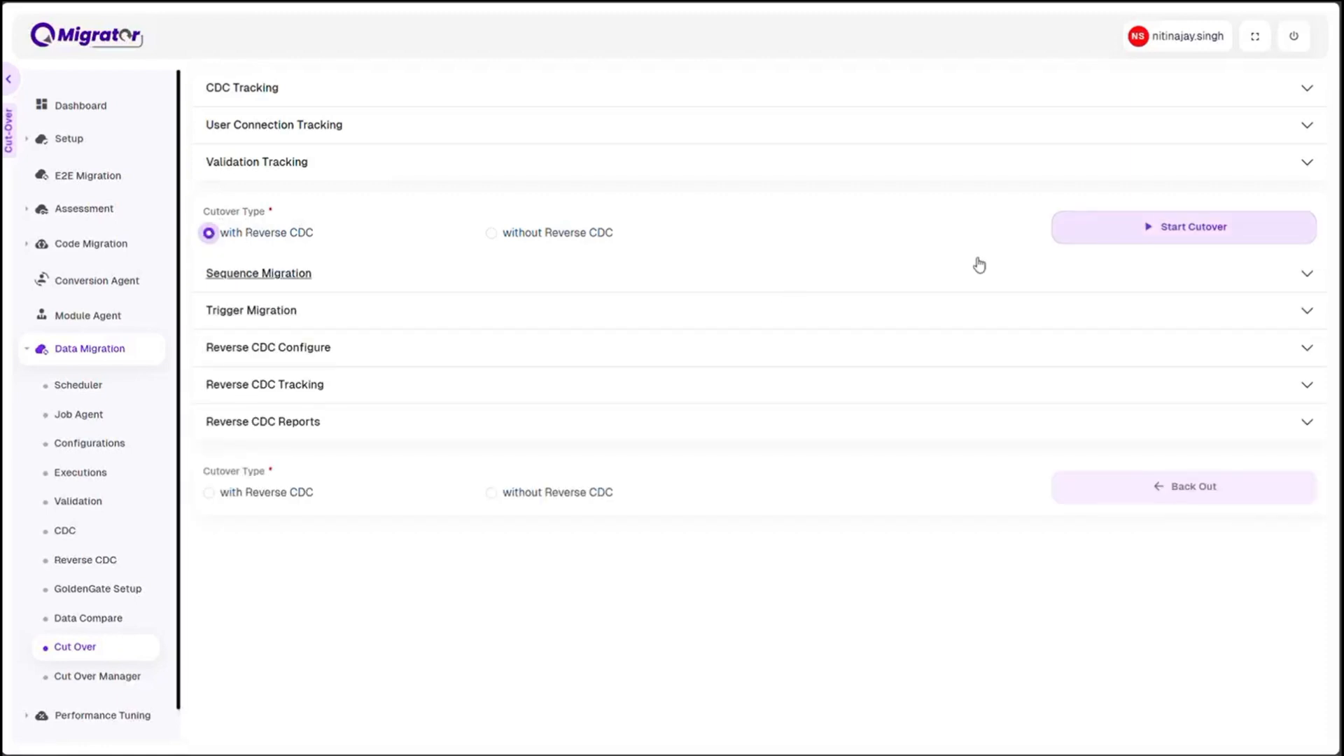
Configure Reverse CDC with TGTCONN as source connection and Source_oracle as target connection, and execute the configuration
click(312, 348)
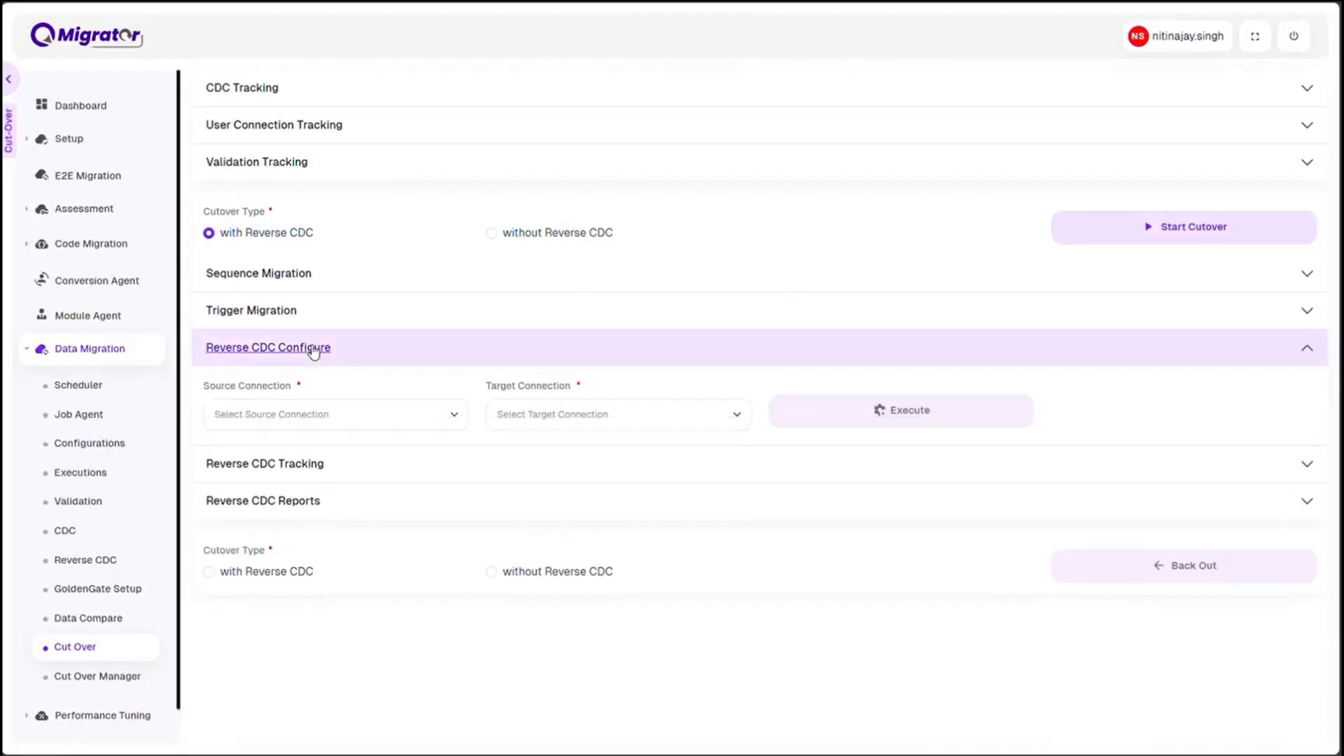
click(287, 406)
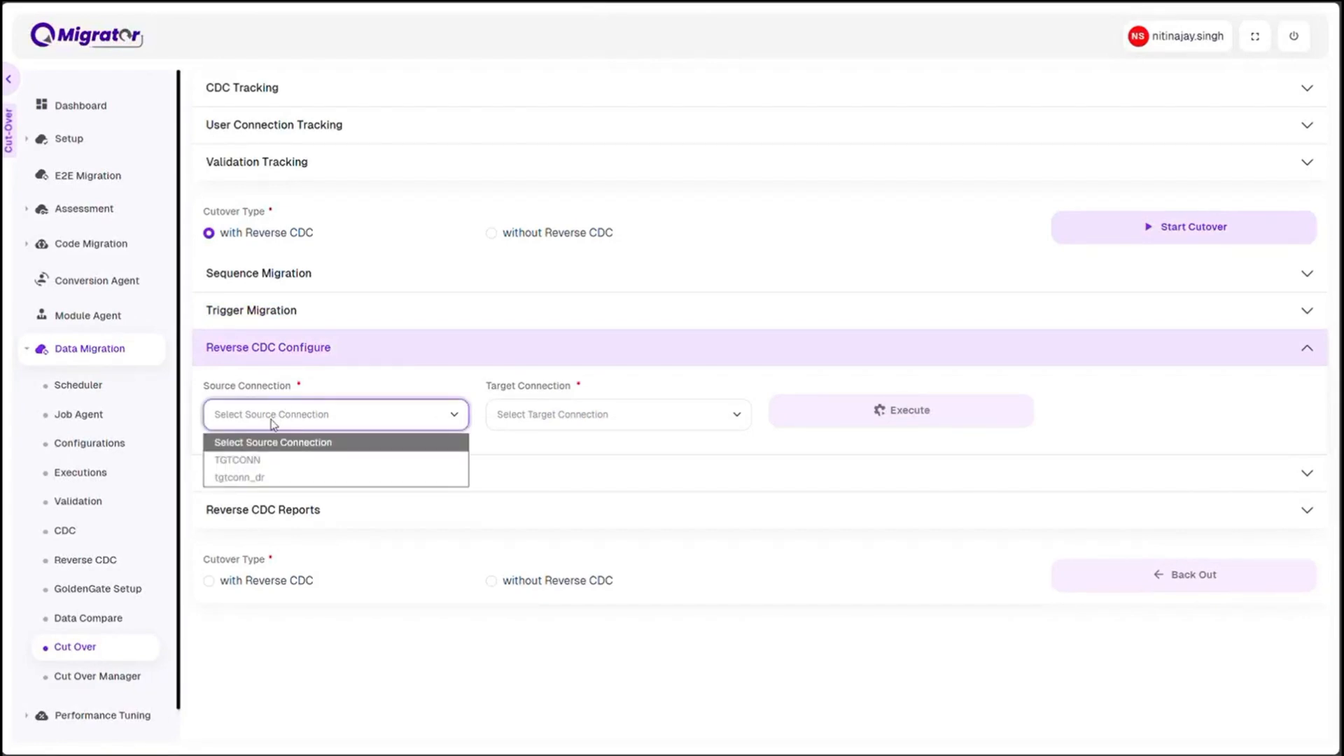
click(258, 461)
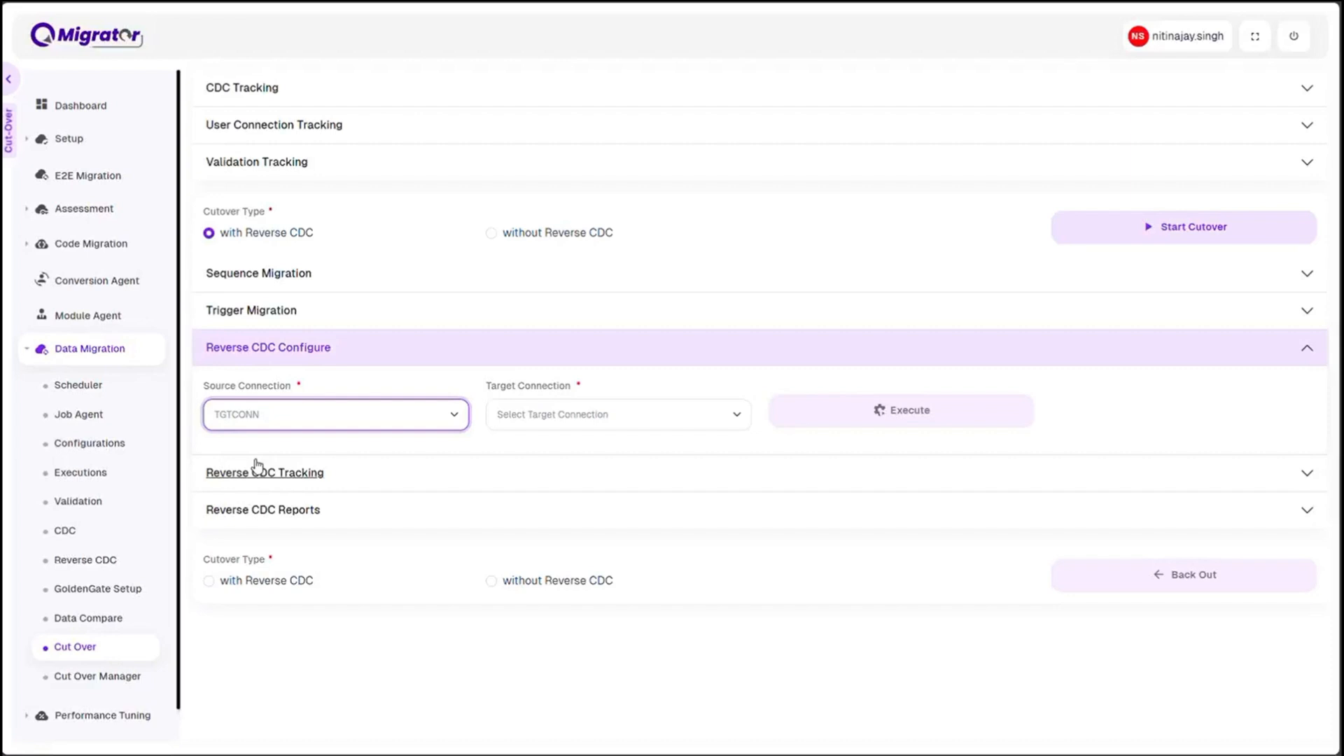
click(549, 420)
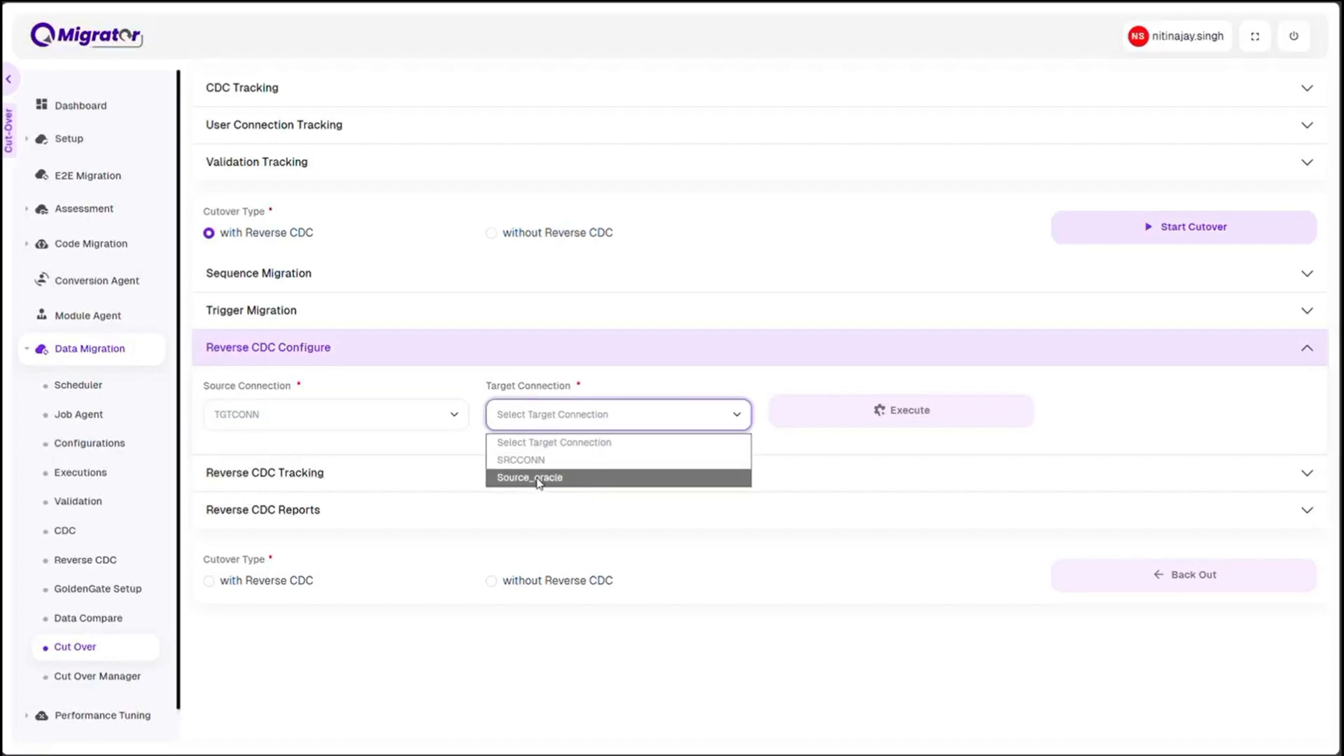
click(539, 478)
click(843, 415)
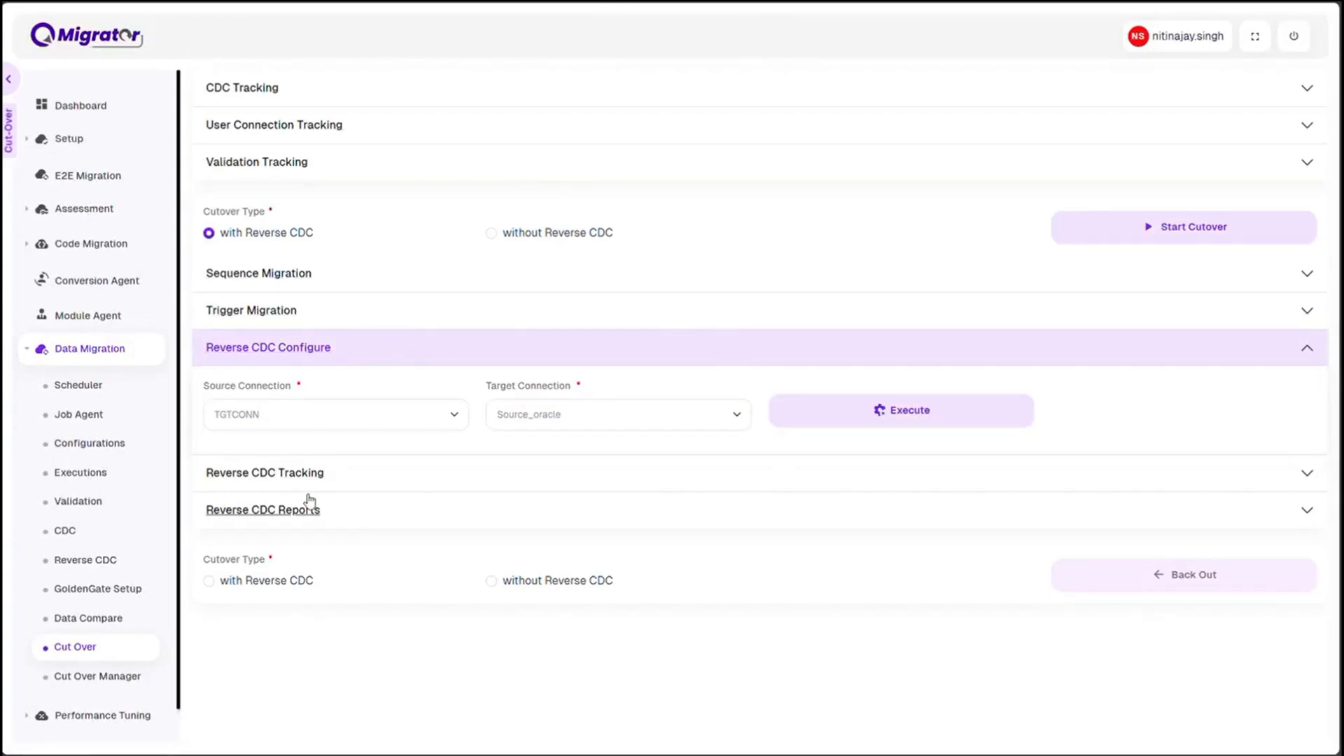
click(245, 475)
click(264, 387)
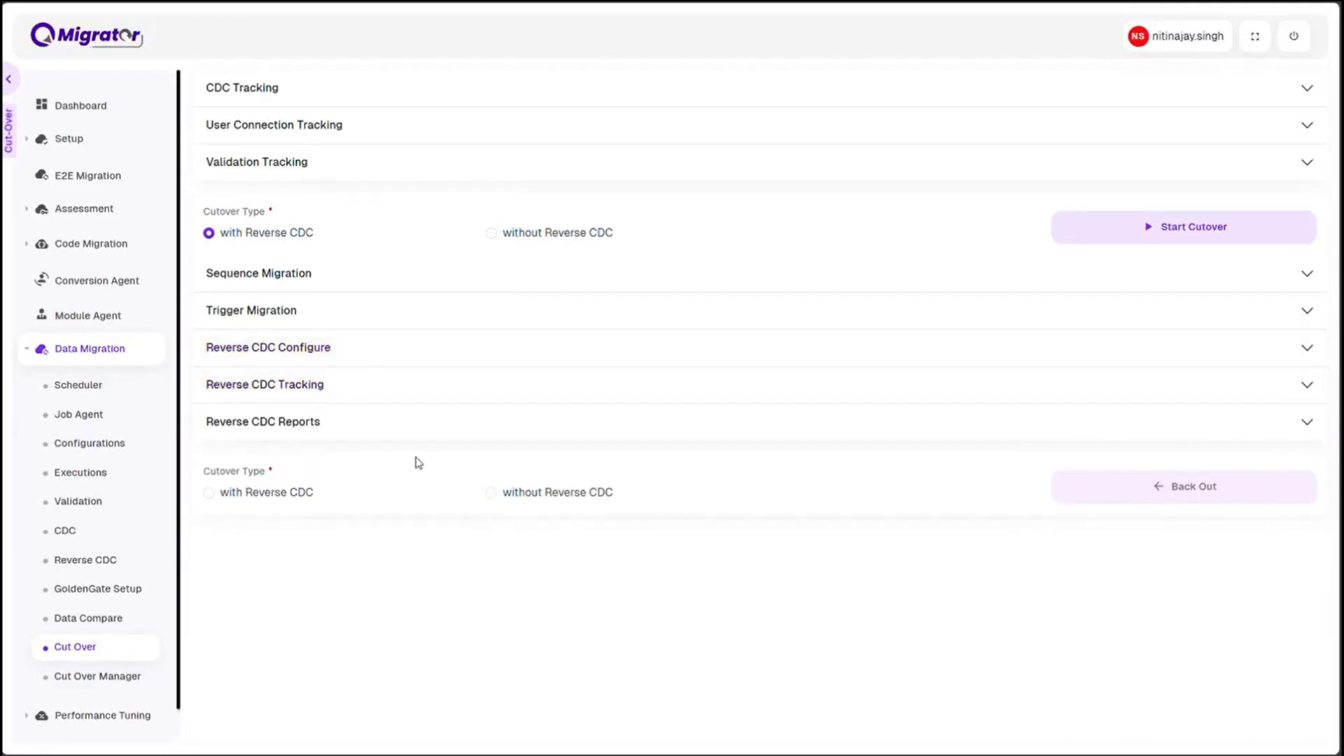
Switch to DBeaver, try to run the insert loop for aa_sales.inventoryy_details from 659002 to 800000, and recount the table's rows
mouse_move(765, 755)
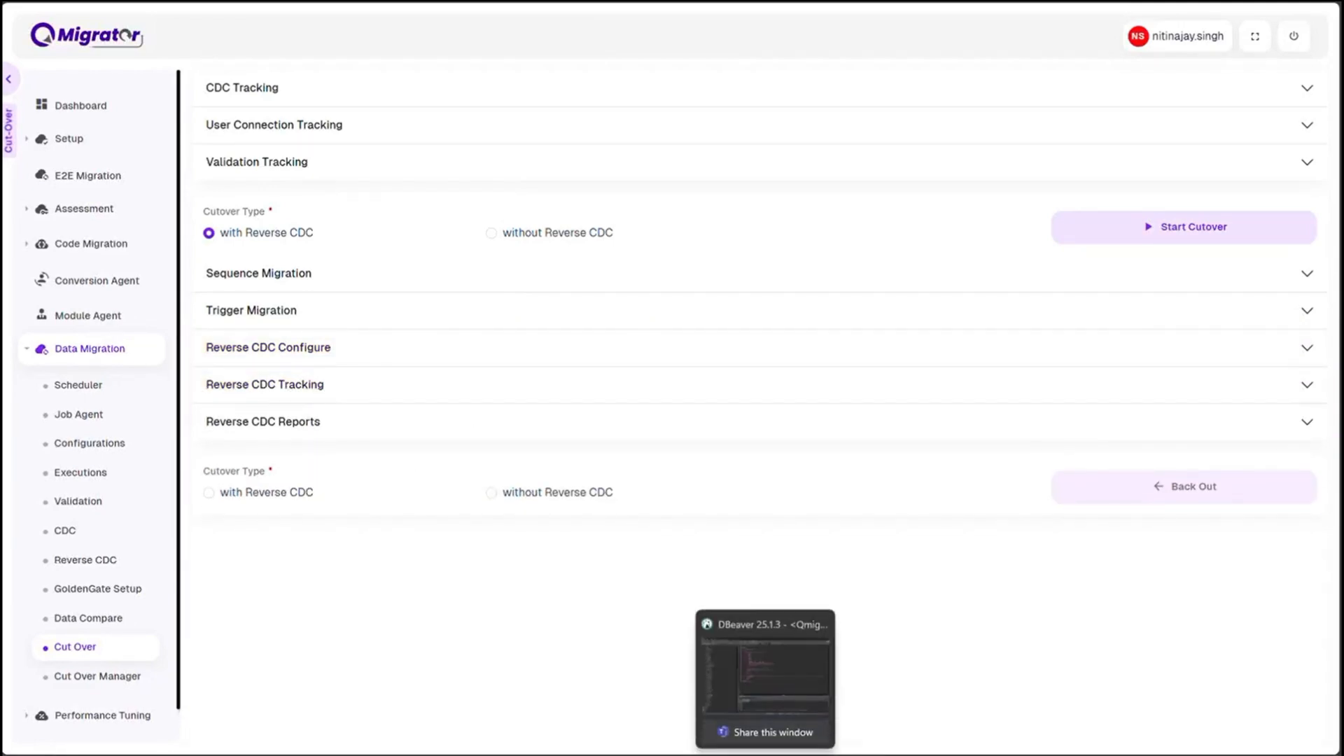
click(765, 755)
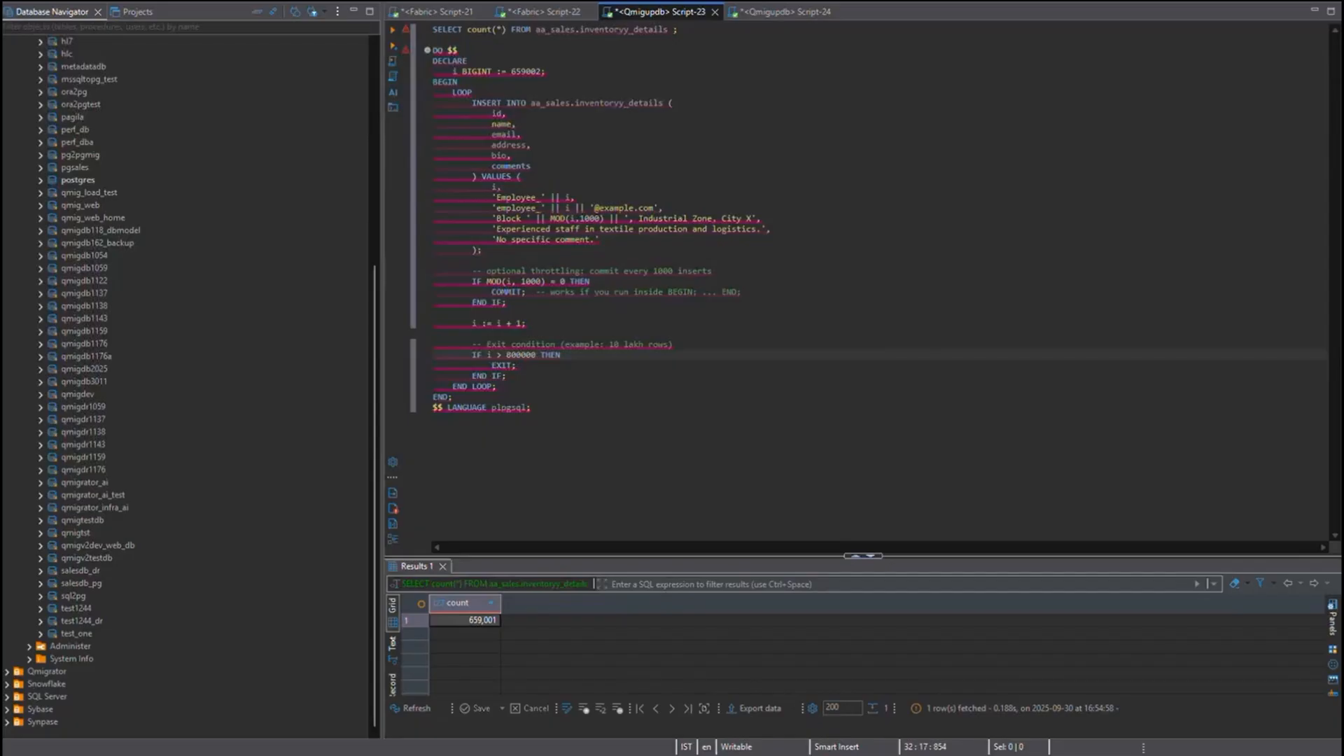
drag(541, 407, 405, 49)
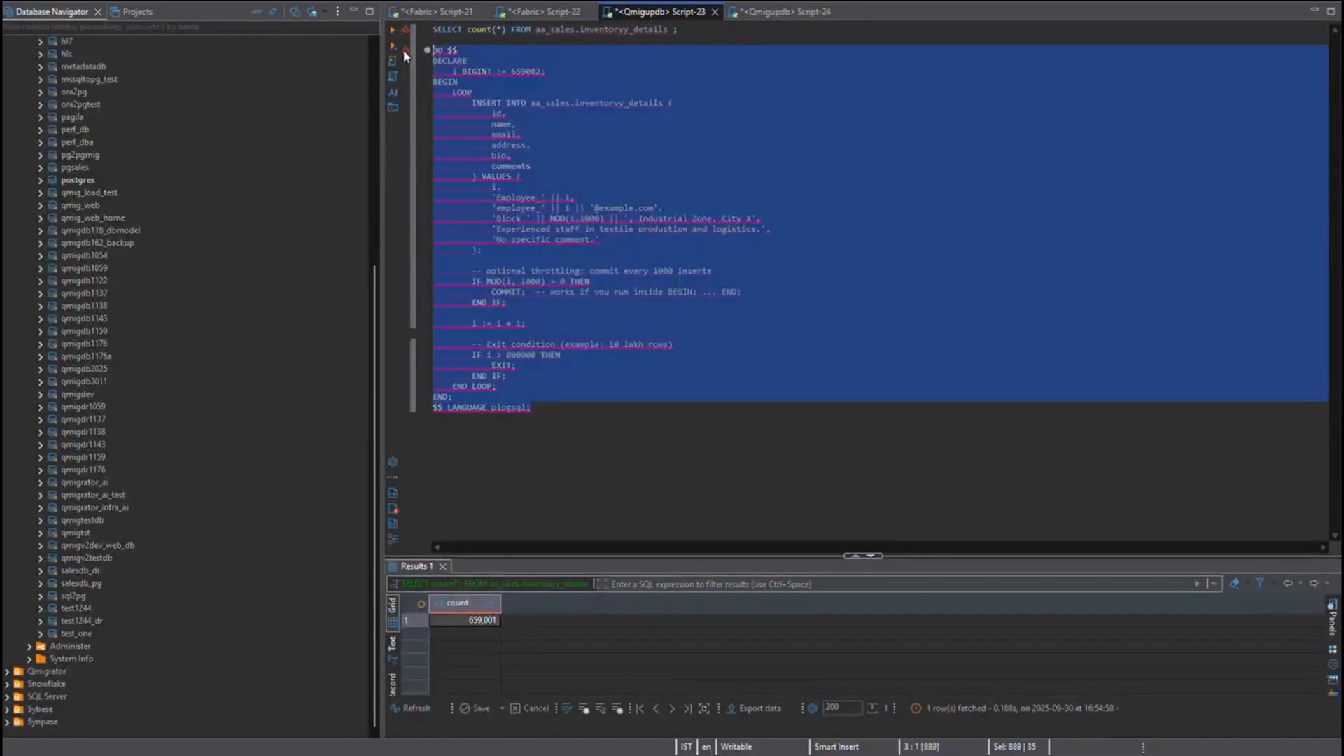
mouse_move(403, 49)
key(Delete)
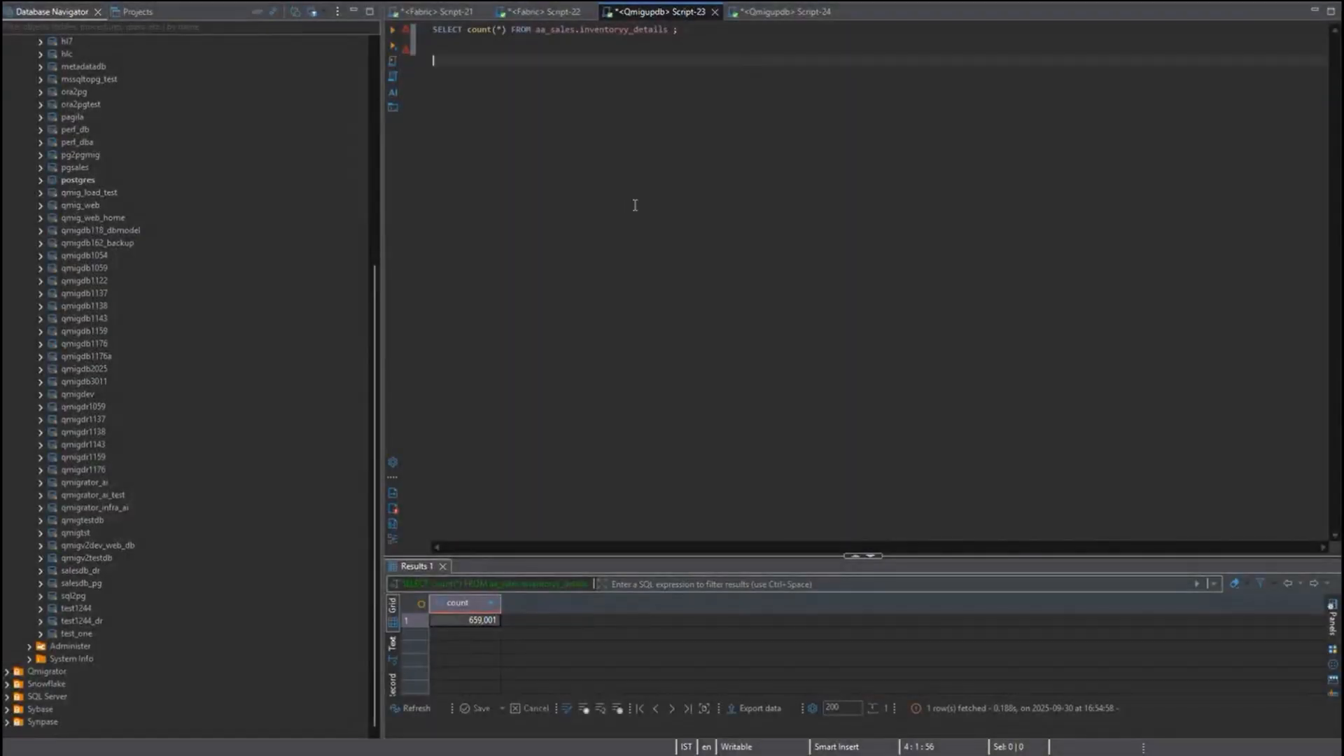
key(ctrl+z)
key(ctrl+Return)
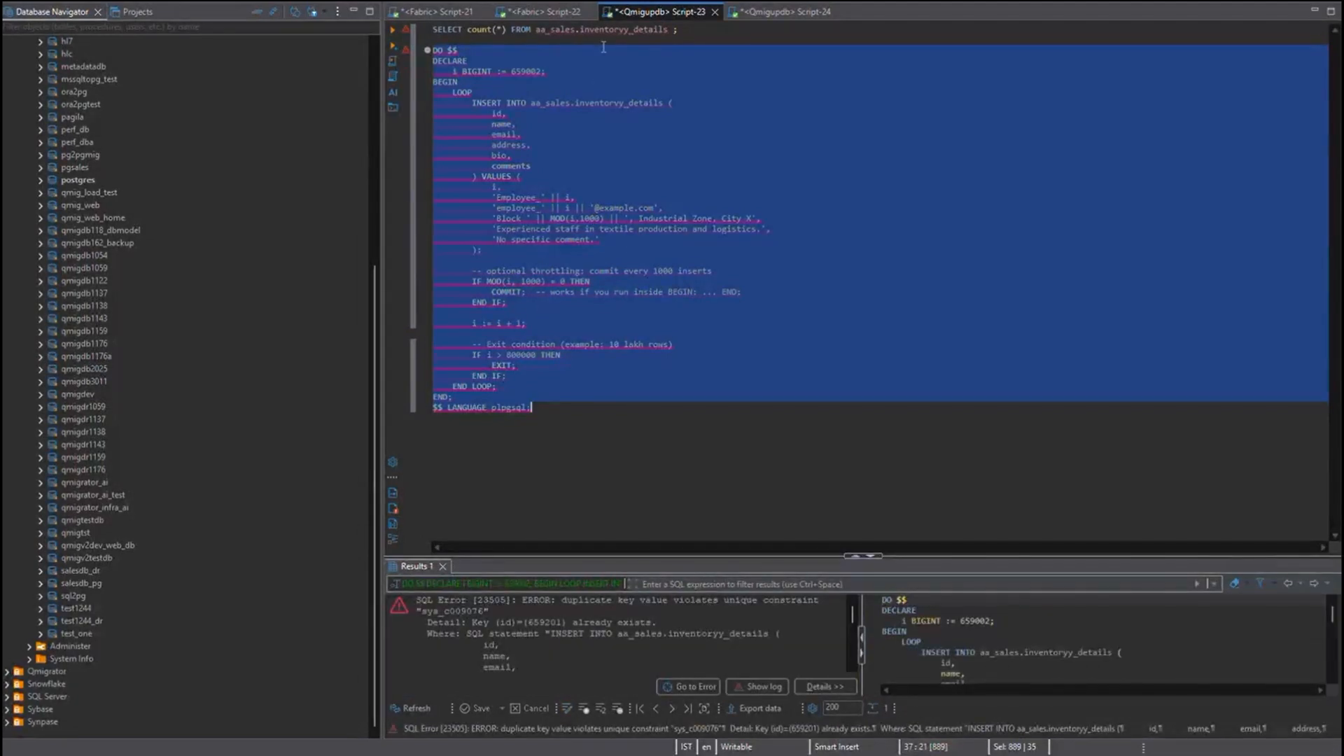
click(602, 32)
key(ctrl+Return)
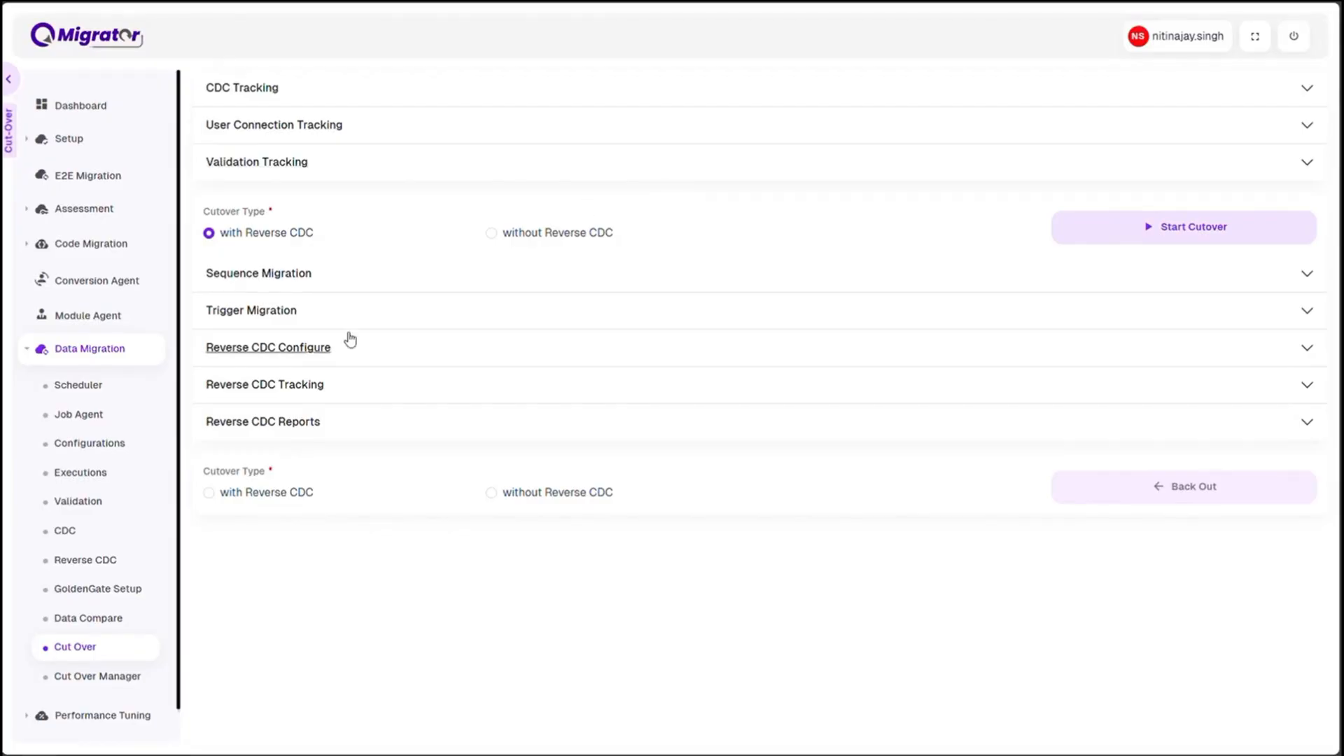
Return to QMigrator, view the Reverse CDC Tracking and Reports sections, and set the back-out cutover type to with Reverse CDC
click(284, 399)
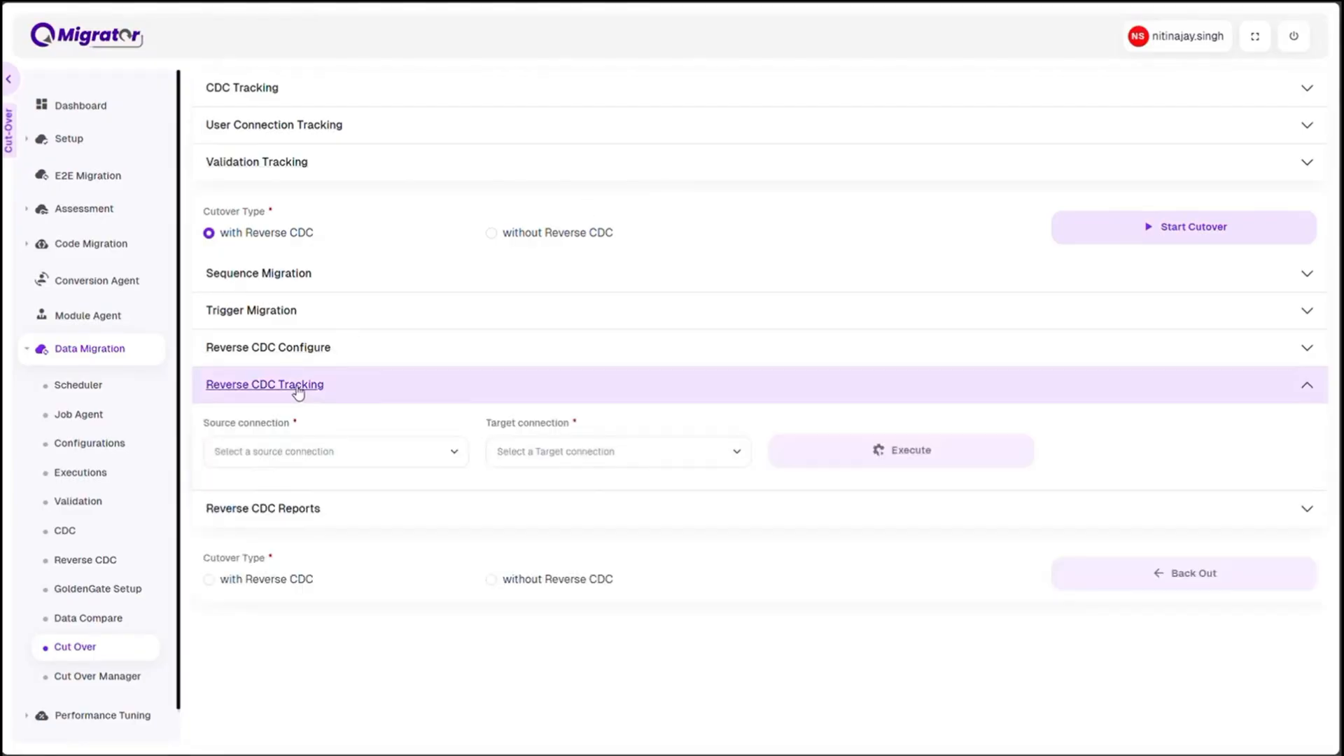
click(285, 395)
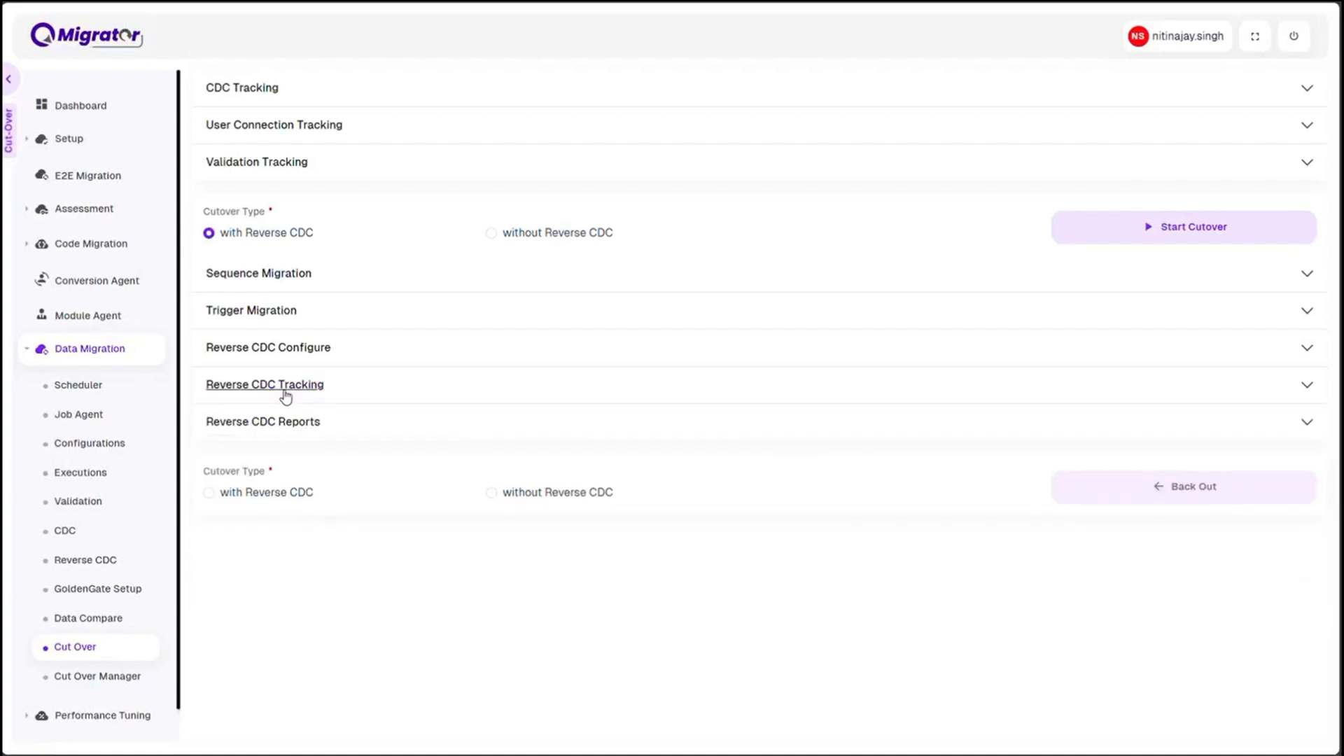
click(279, 423)
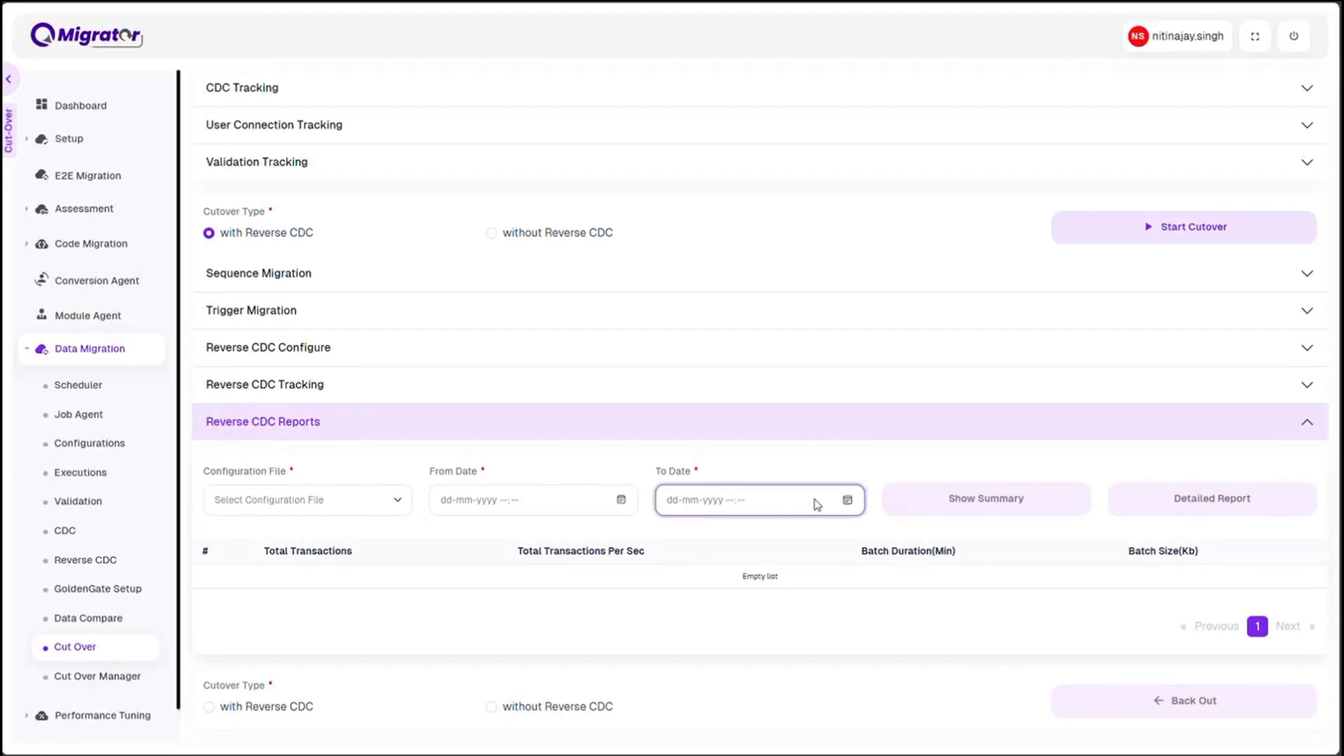
click(279, 423)
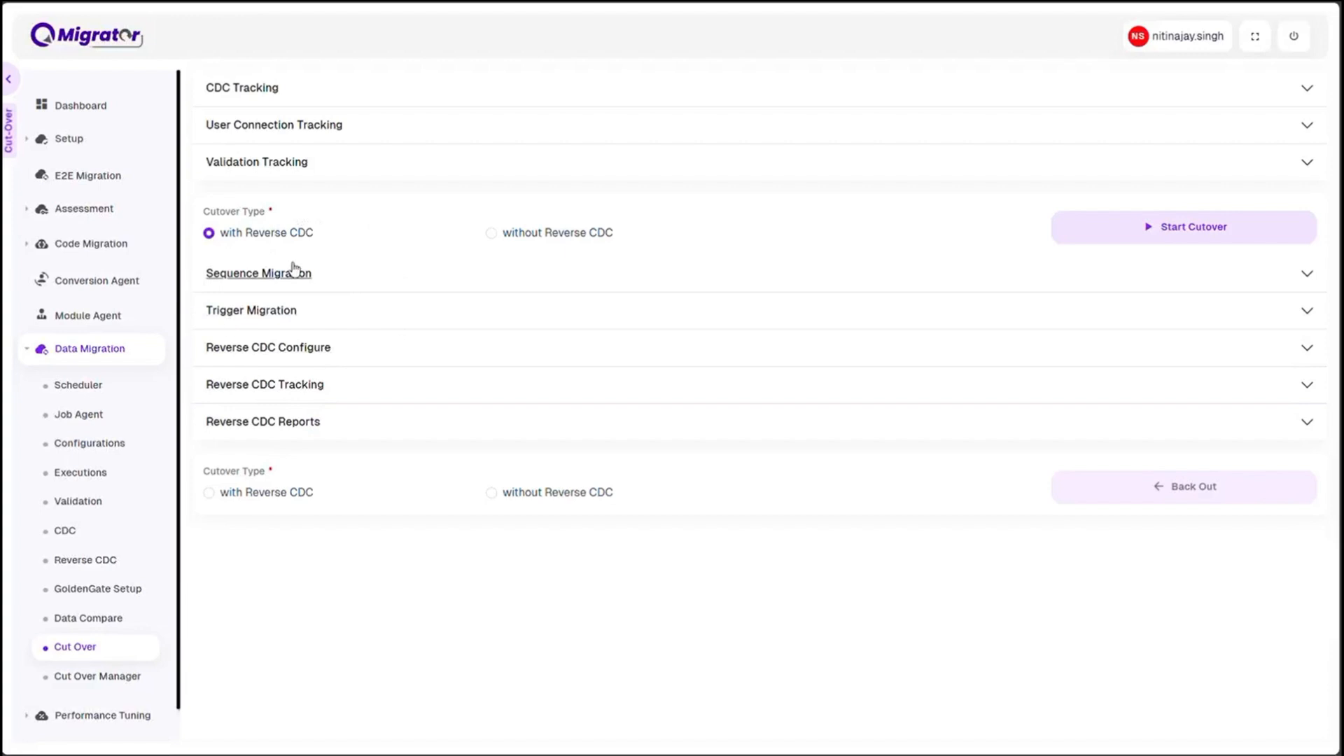
click(209, 497)
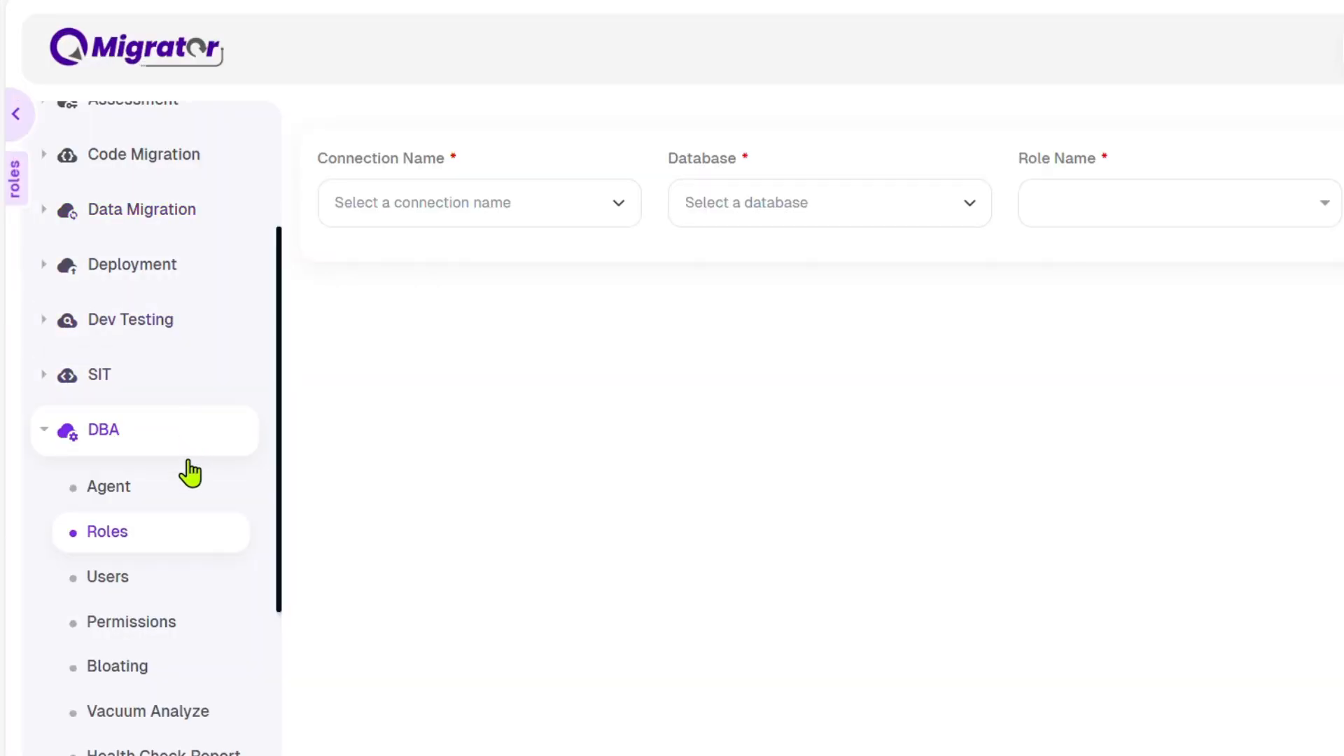
Examine the DBA tools in QMigrator's navigation and expand the Performance Tuning tools
scroll(201, 472, down, 4)
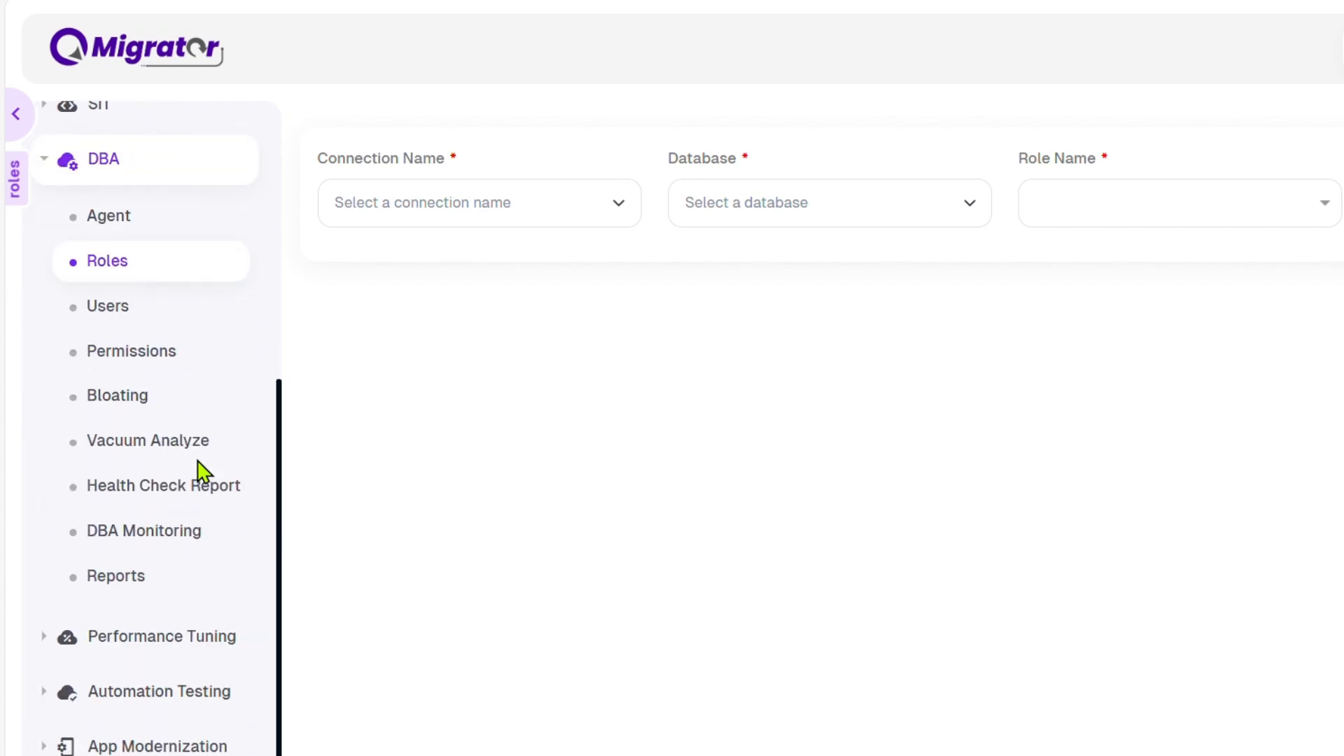
scroll(183, 434, down, 1)
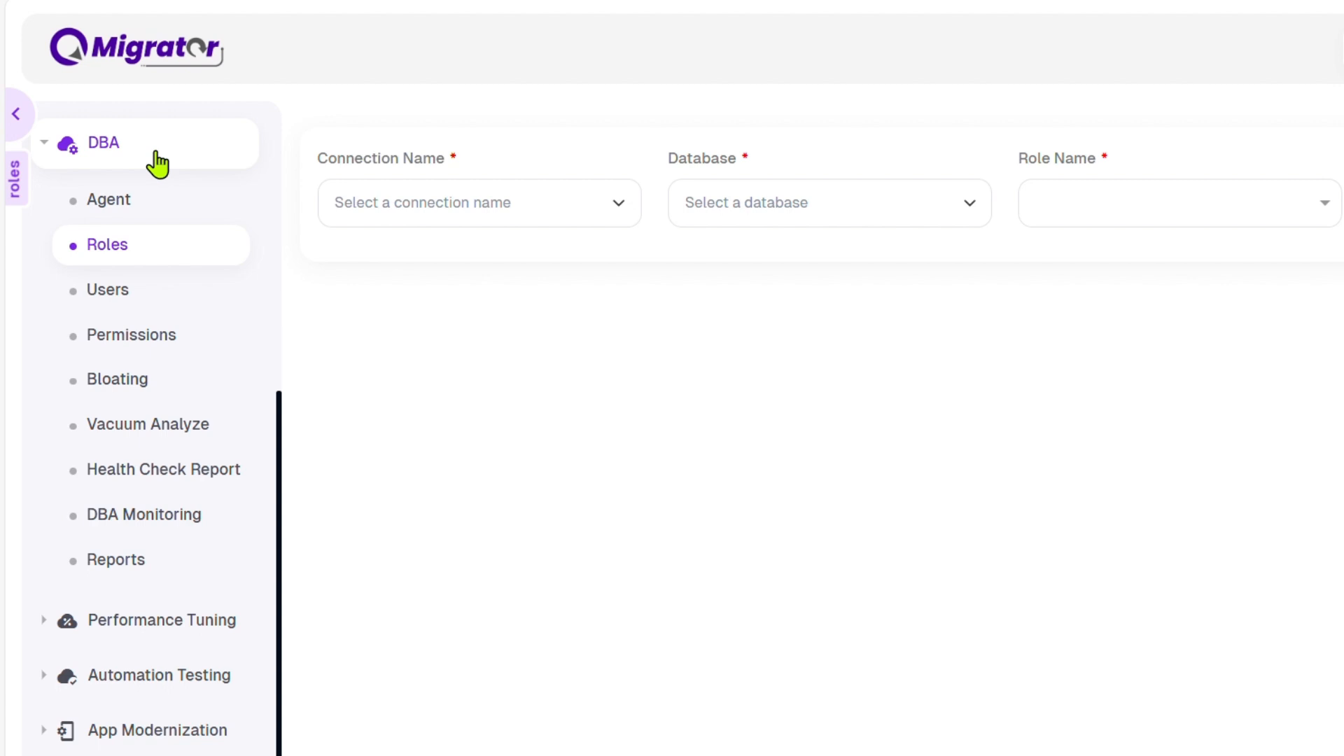
click(185, 621)
scroll(186, 629, down, 5)
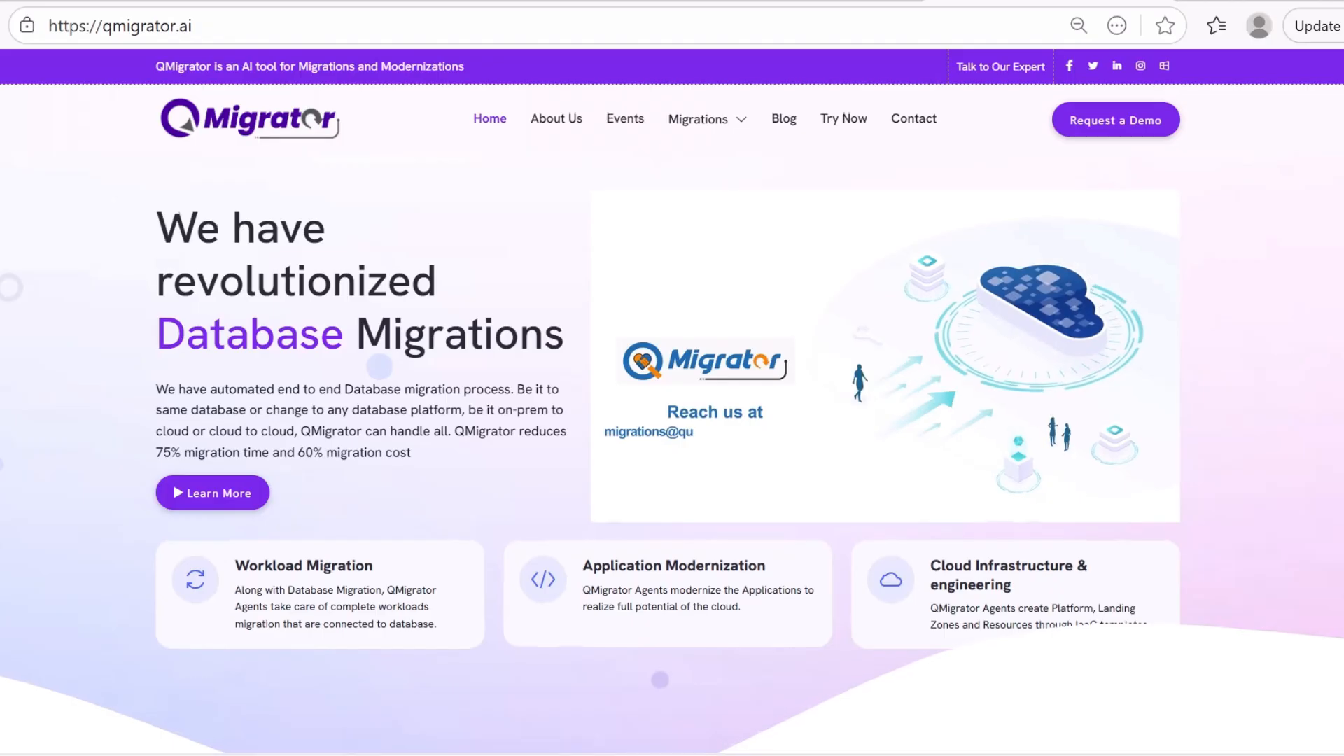
Review the qmigrator.ai home page from the company and services sections down to the migration videos
scroll(660, 373, down, 5)
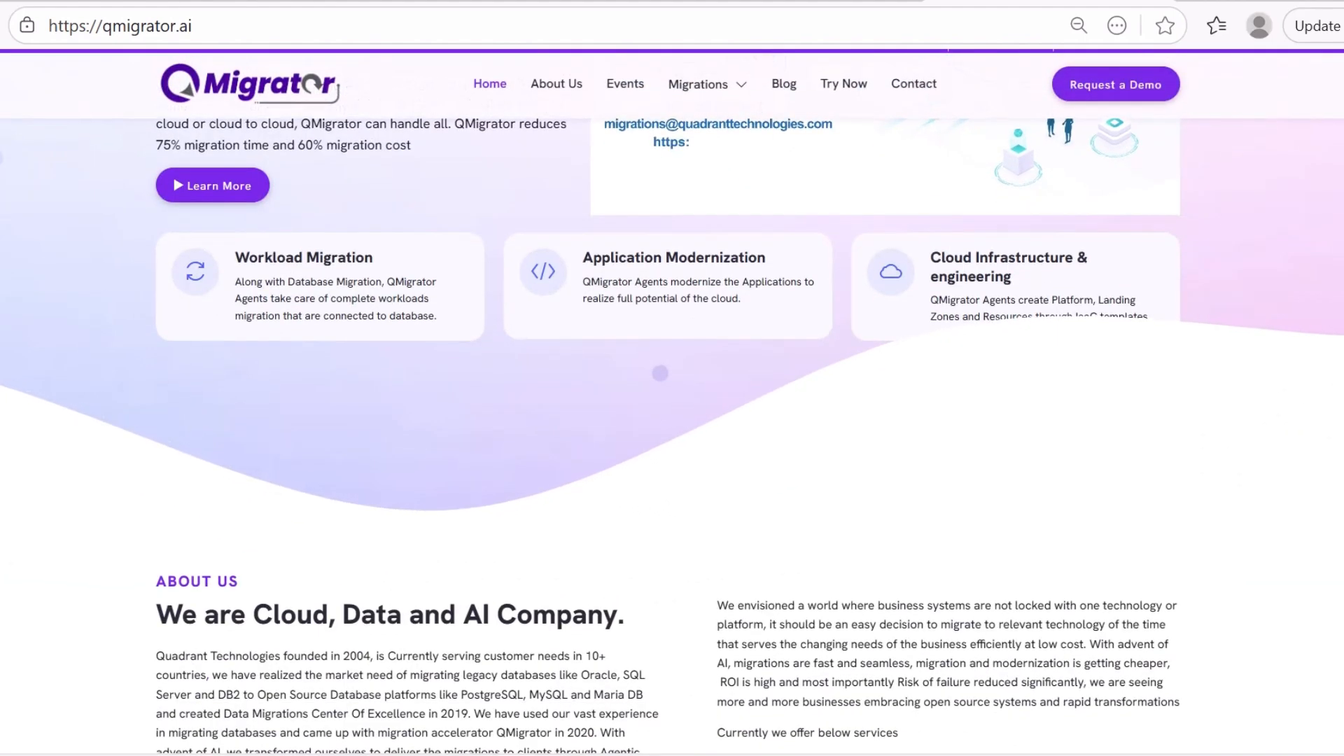
scroll(660, 373, down, 5)
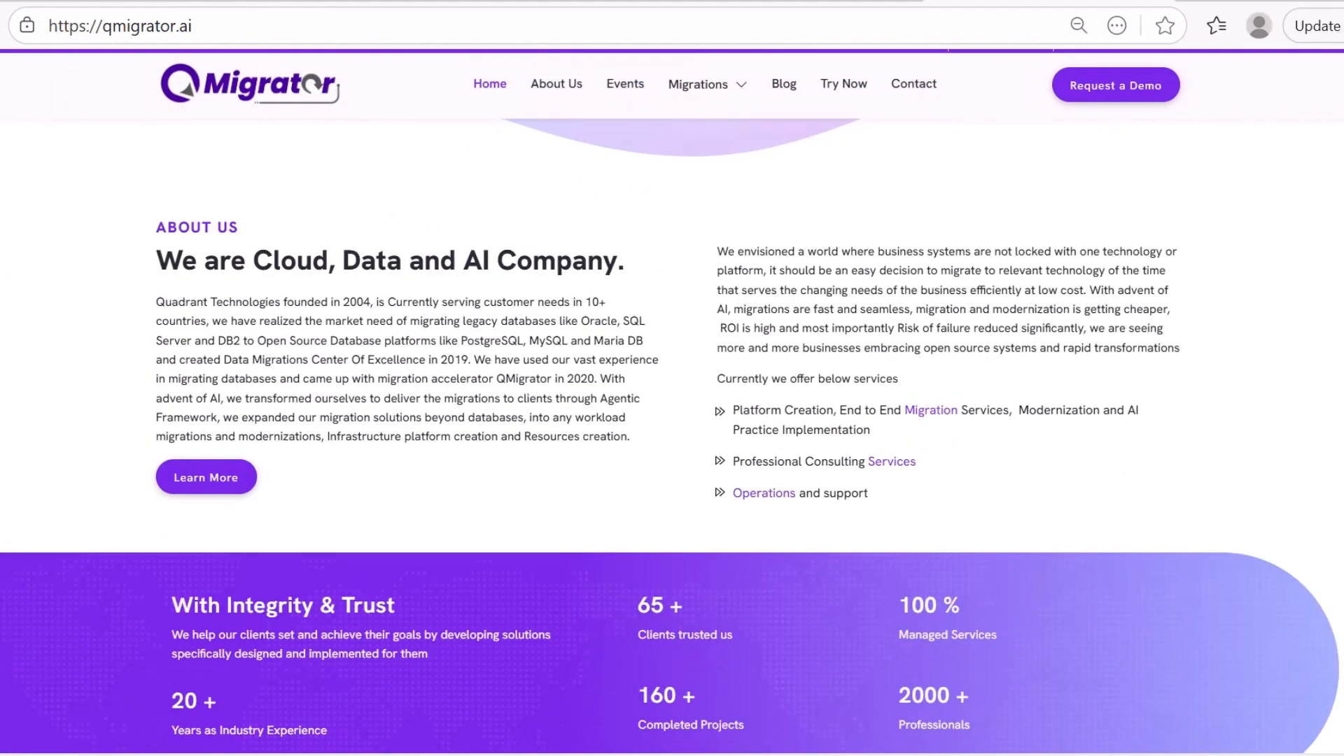
scroll(670, 435, down, 15)
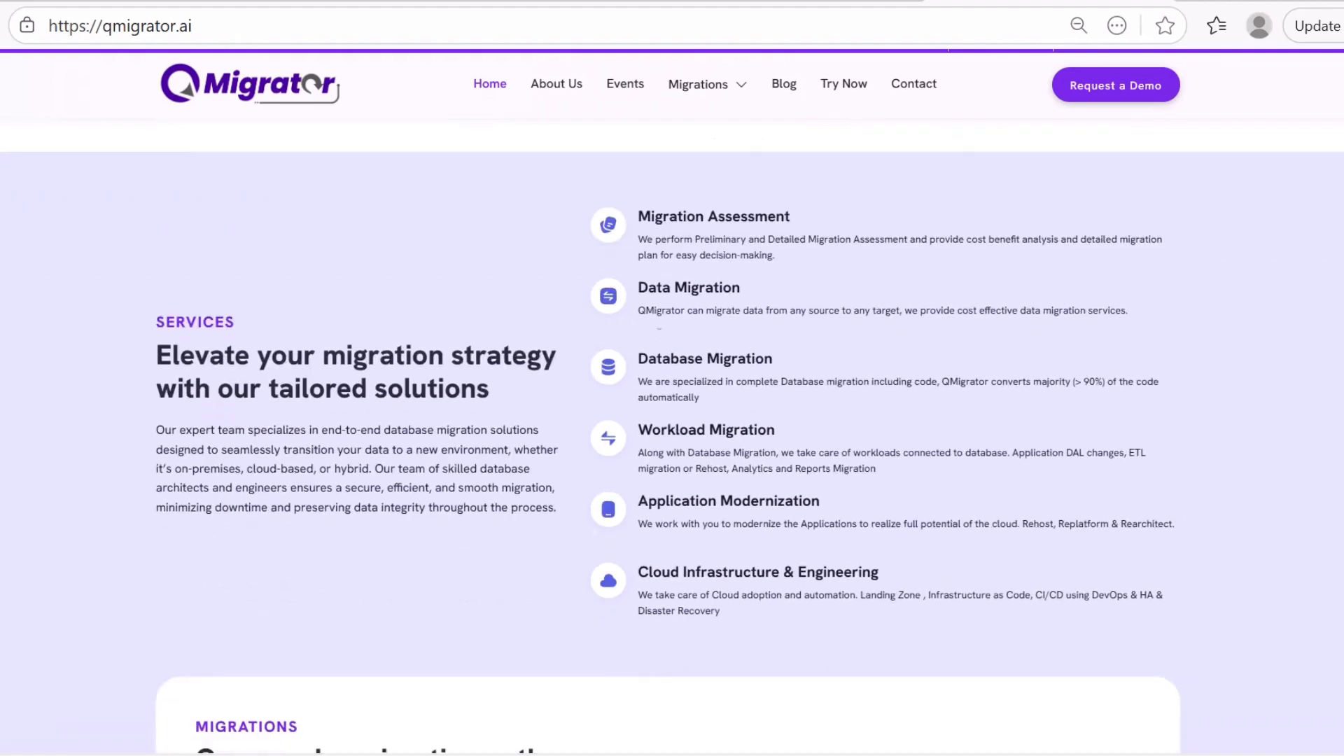
scroll(667, 416, down, 15)
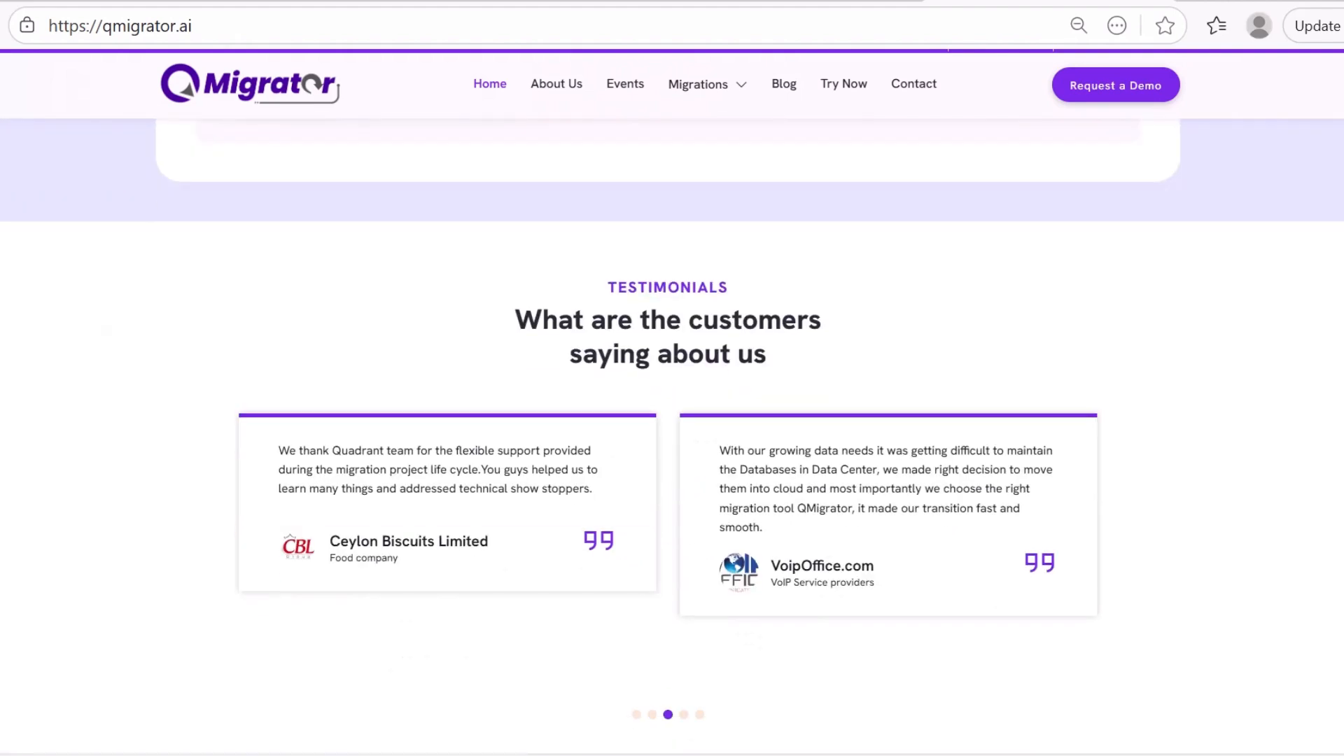
scroll(672, 436, down, 7)
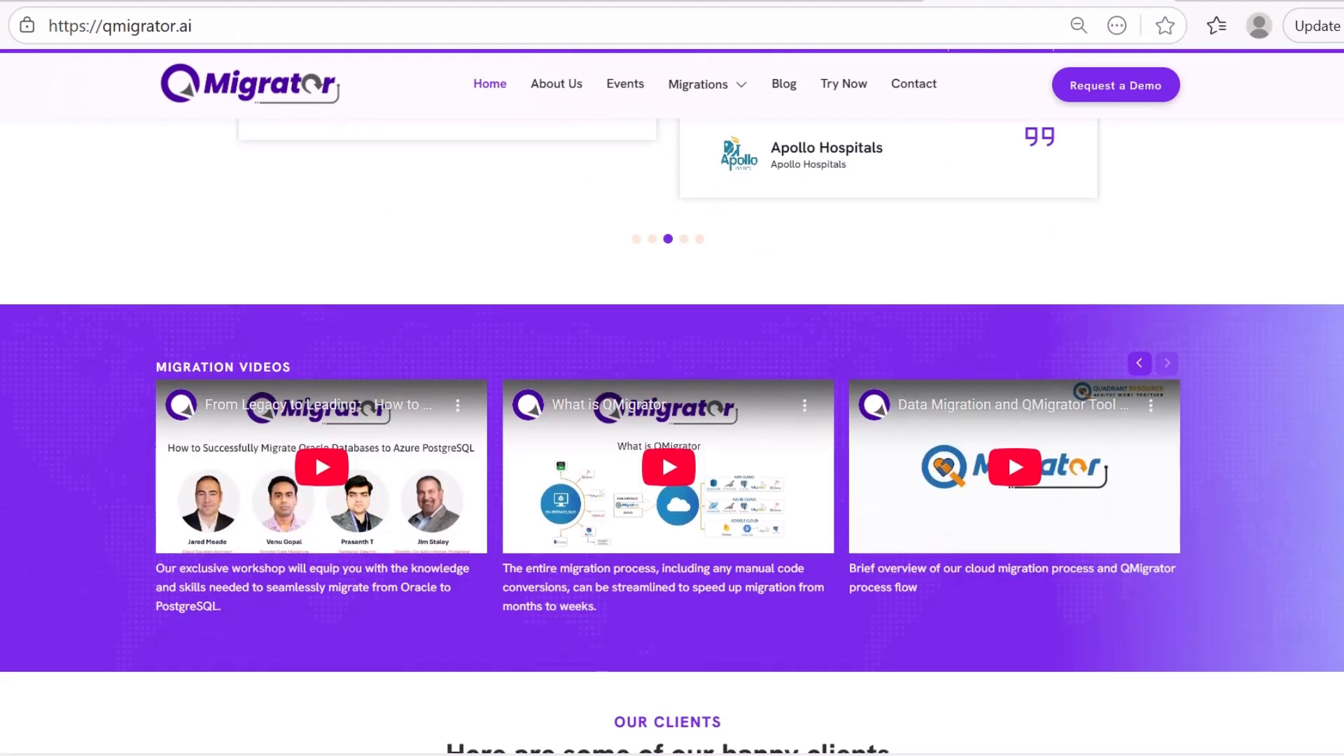